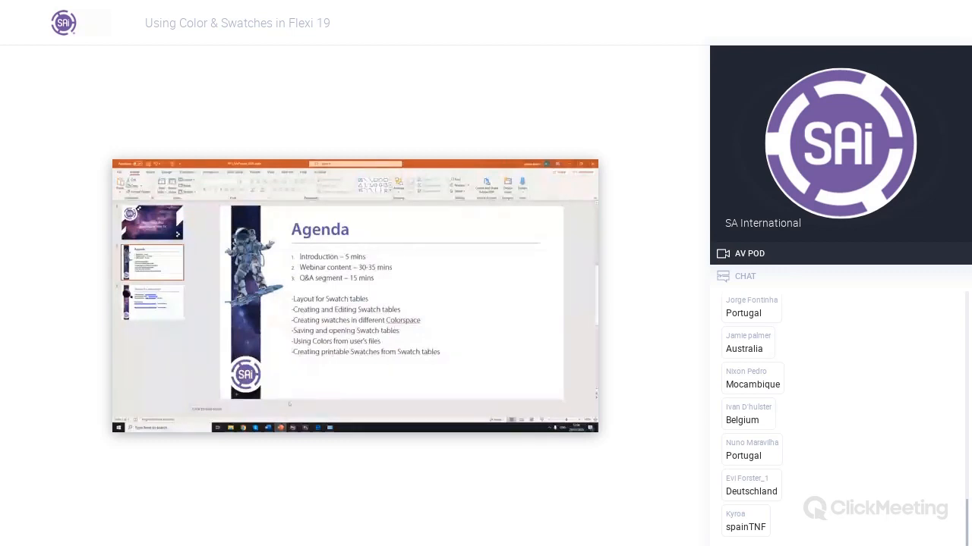
Switch to FlexiSIGN & PRINT and move the DesignCentral and Fill/Stroke Editor windows off the cloud page.
left_click(305, 428)
scroll(354, 278, "up", 5)
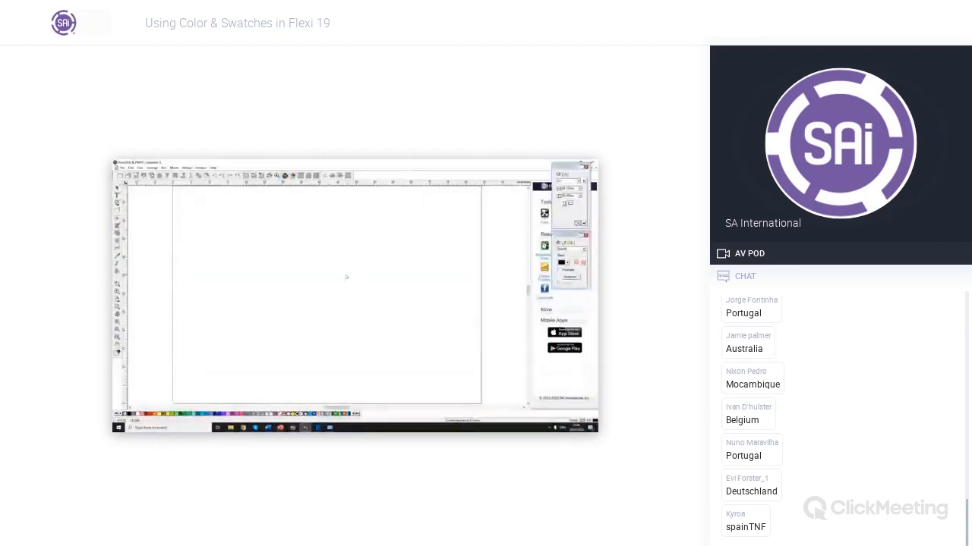
scroll(346, 278, "down", 2)
left_click_drag(566, 167, 499, 194)
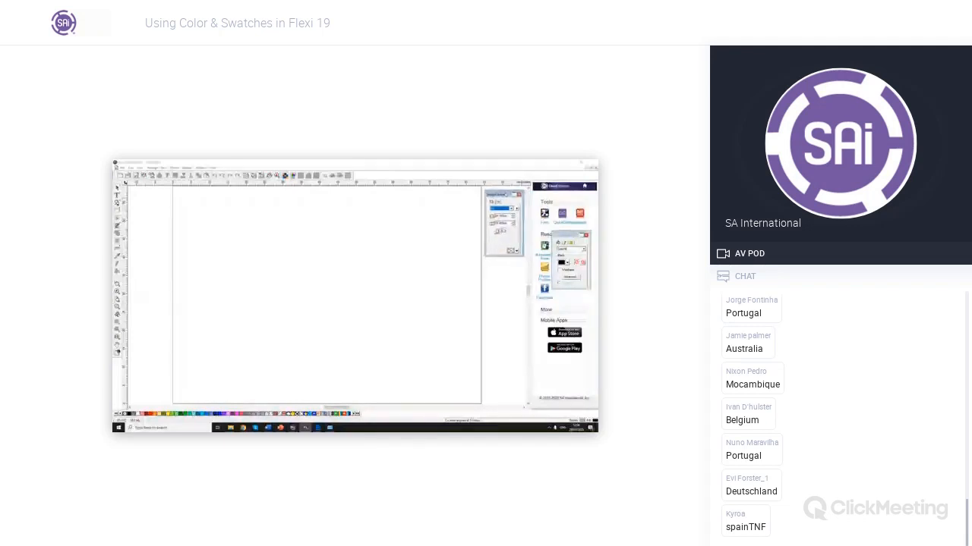
left_click_drag(570, 235, 491, 265)
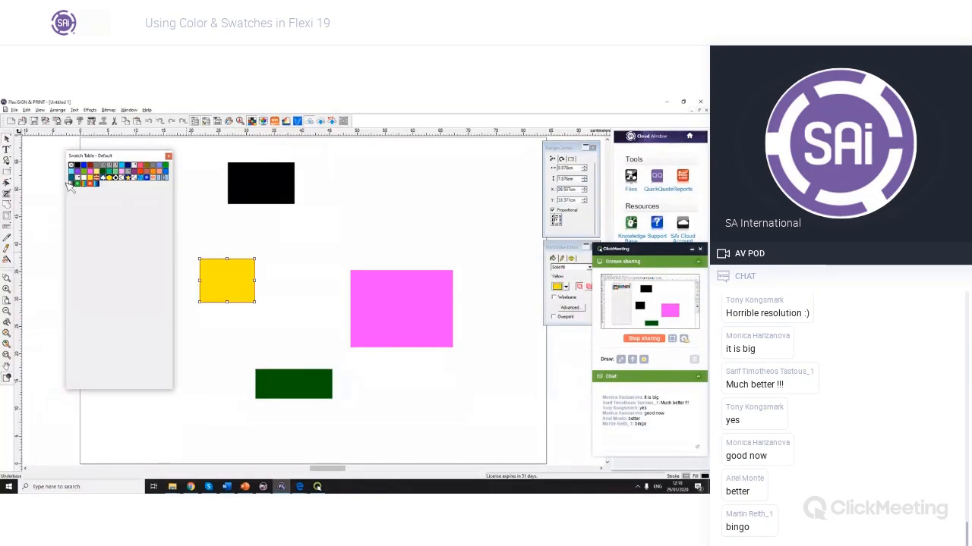
Fill the upper black rectangle with Dark Blue and hide all colors in the drawing except the large rectangle's Magenta.
left_click(84, 165)
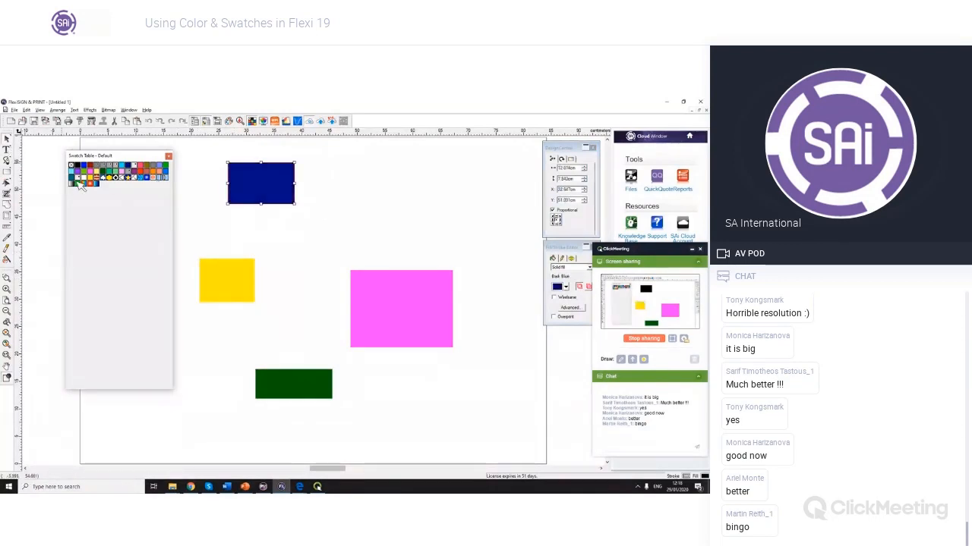
left_click(396, 292)
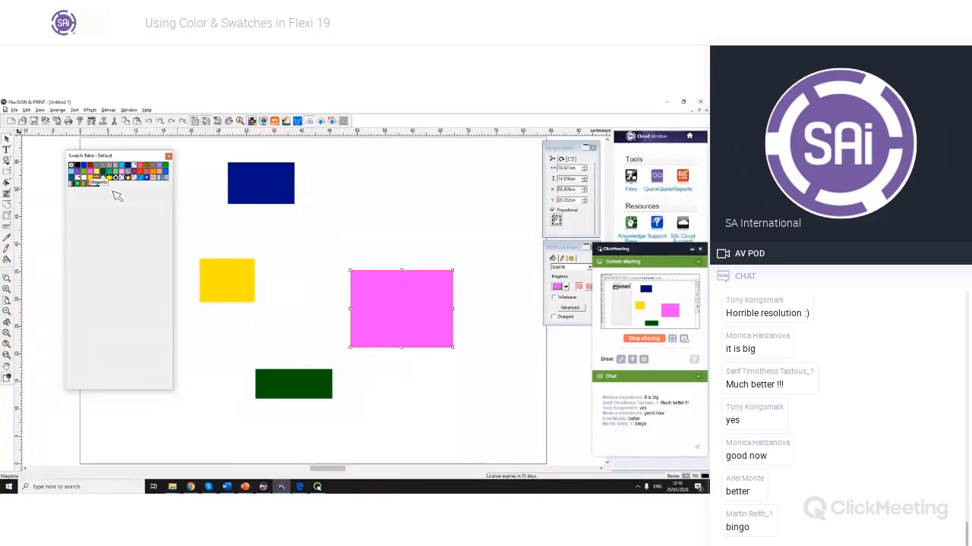
right_click(90, 173)
mouse_move(129, 282)
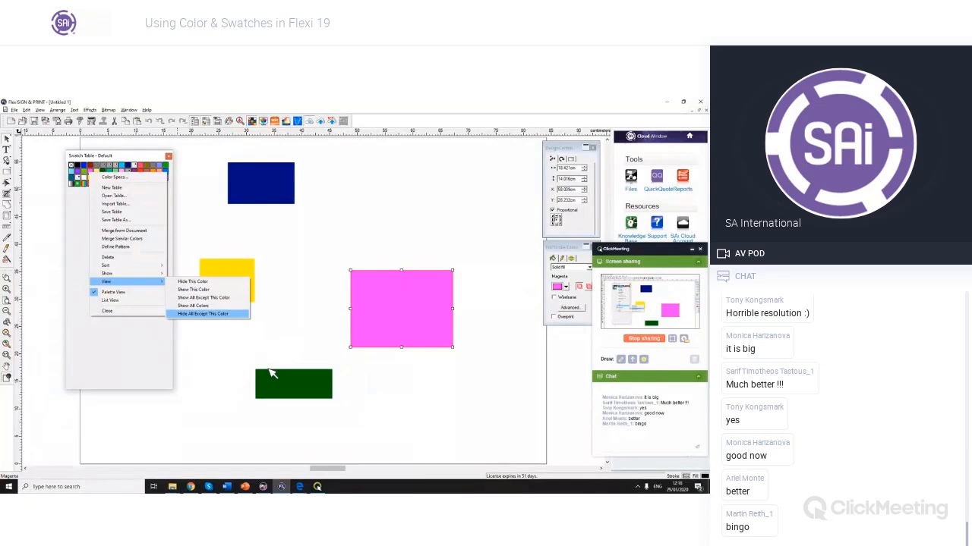
left_click(216, 314)
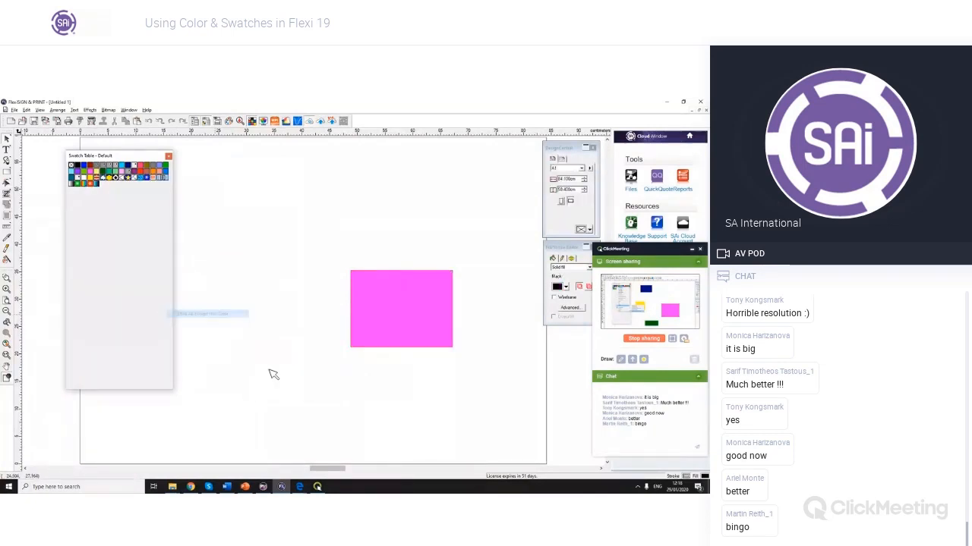
Shift the magenta rectangle slightly to the right, show all hidden colors in the drawing and clear the selection.
left_click_drag(410, 320, 415, 320)
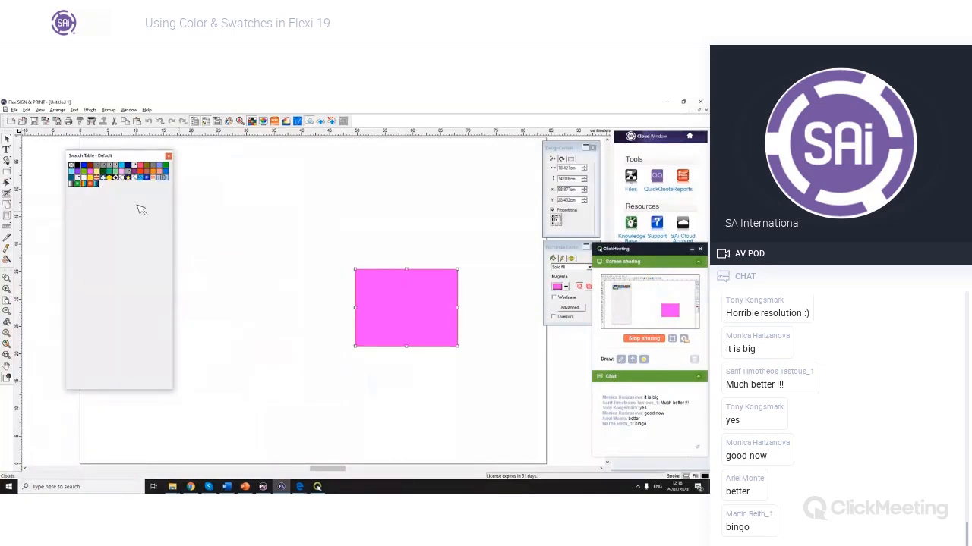
right_click(121, 202)
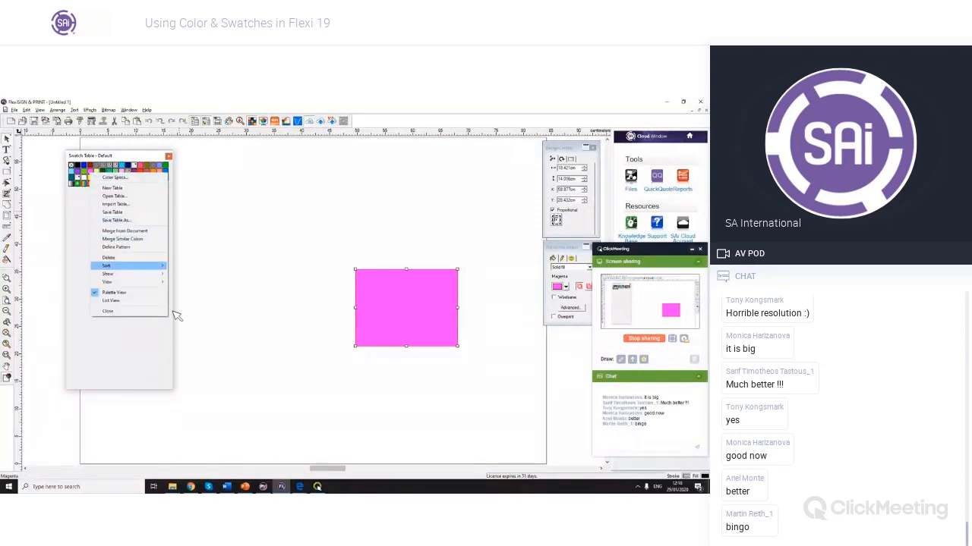
mouse_move(106, 282)
key("Down")
key("Down")
key("Return")
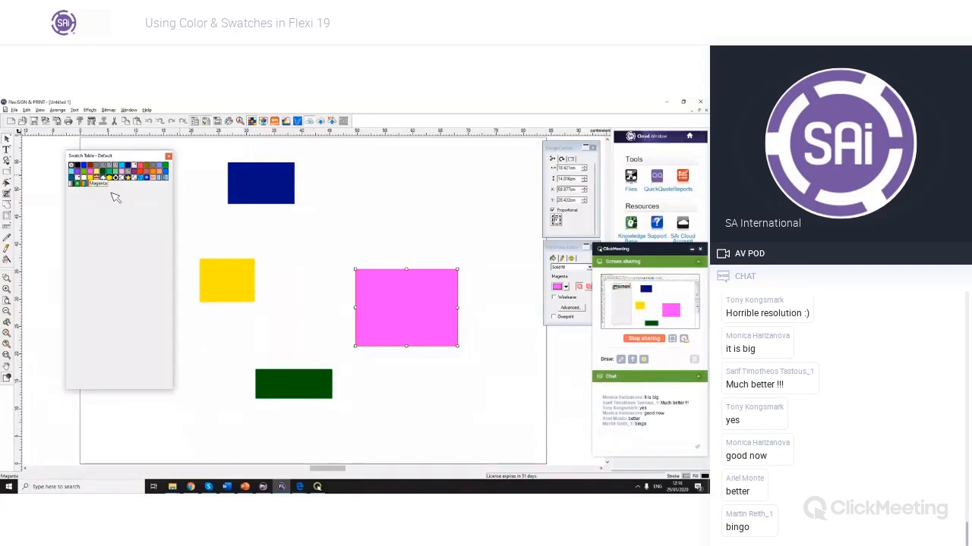
left_click(490, 282)
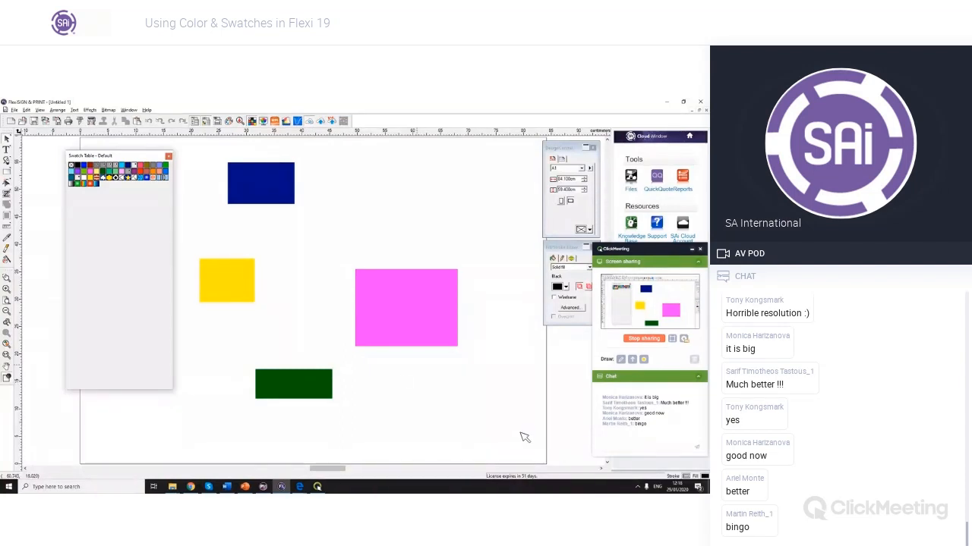
Create a new swatch table and undock it as a floating window above the magenta rectangle.
right_click(159, 270)
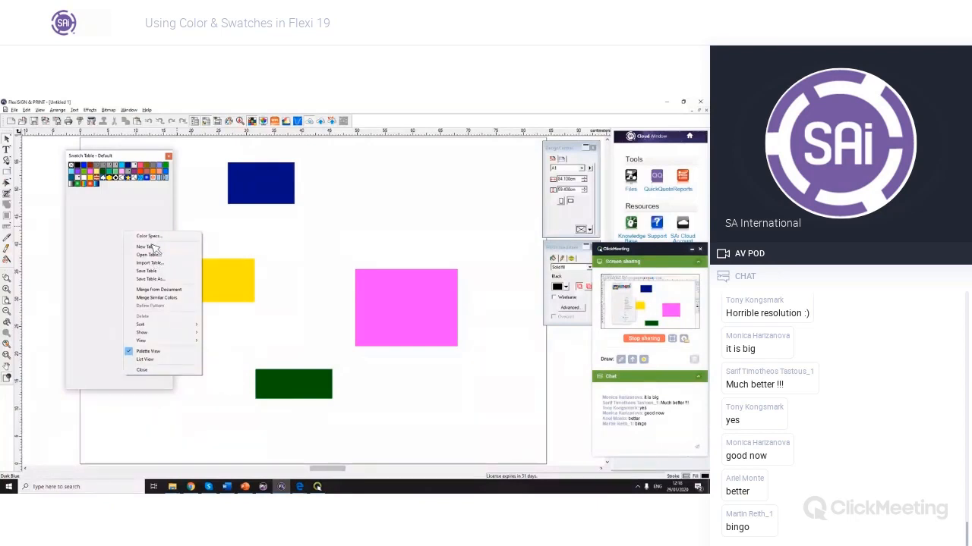
right_click(163, 214)
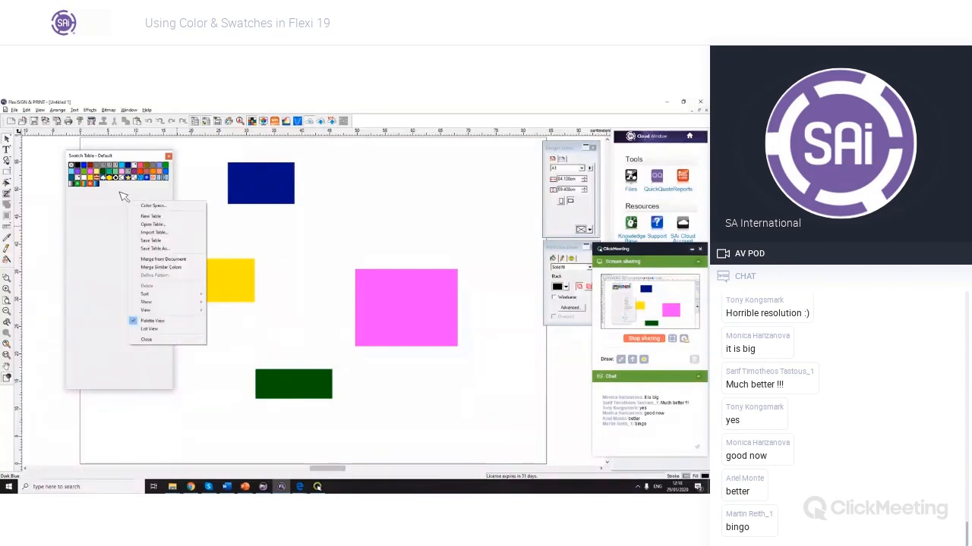
left_click(169, 217)
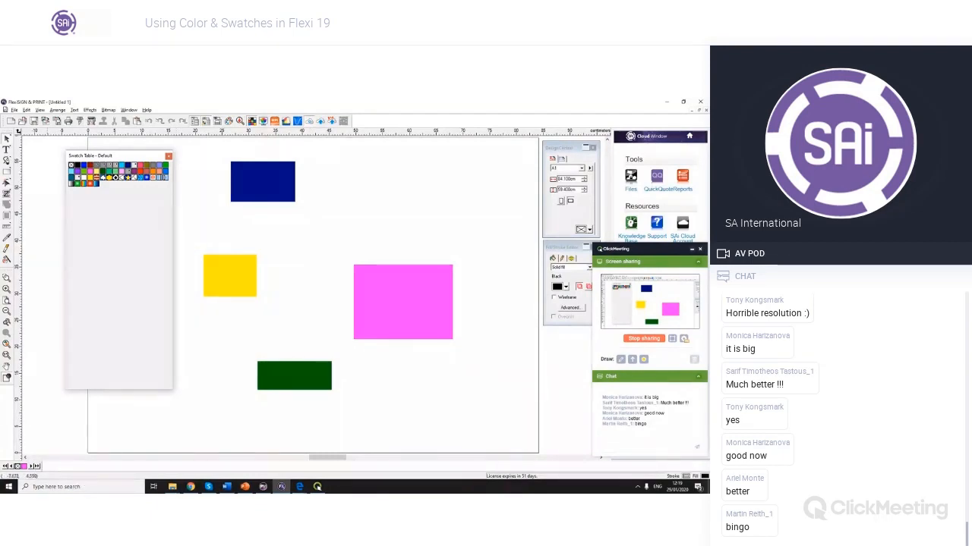
left_click_drag(34, 470, 456, 176)
Add the fill colors of the dark blue, yellow and green rectangles to the new swatch table.
left_click(269, 184)
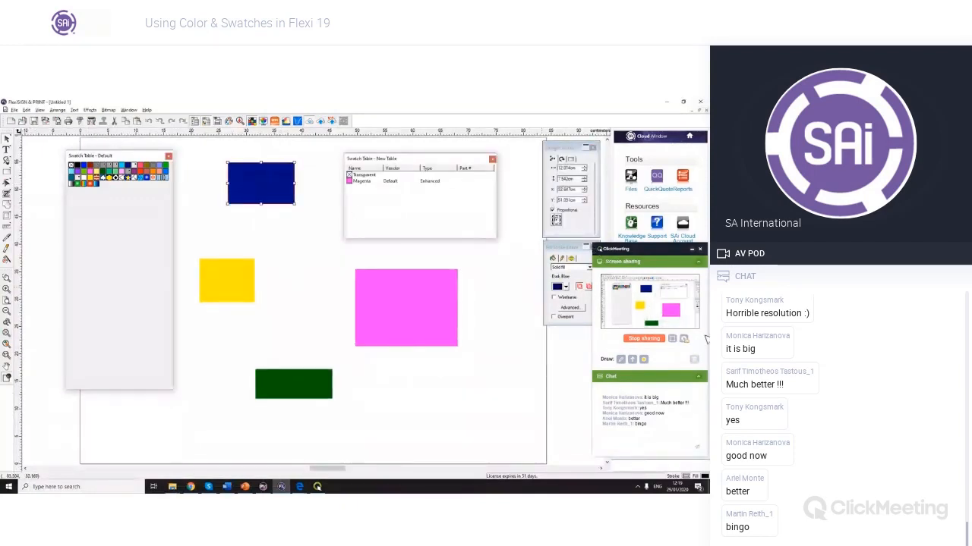
left_click(566, 247)
left_click_drag(428, 208, 375, 216)
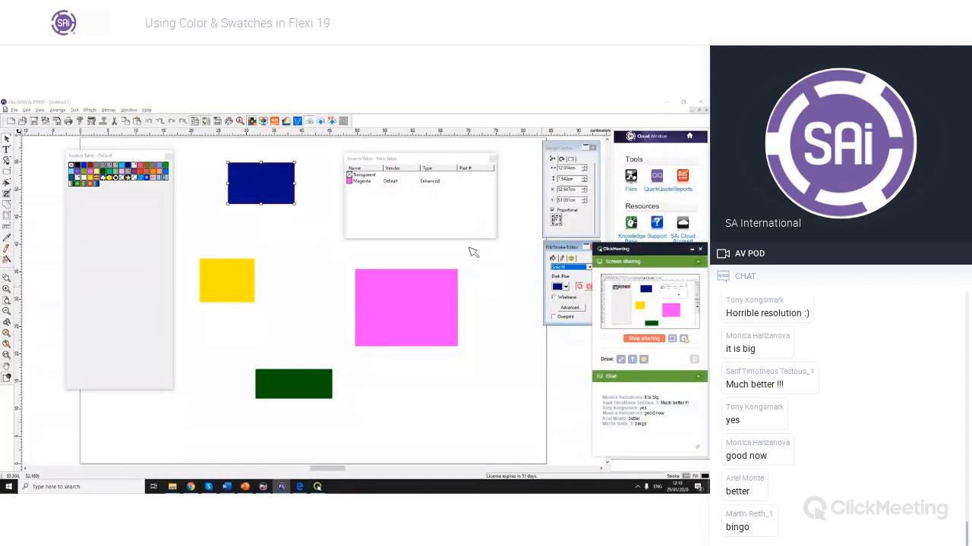
left_click(233, 274)
mouse_move(557, 287)
left_mouse_down()
mouse_move(522, 232)
mouse_move(491, 210)
left_mouse_up()
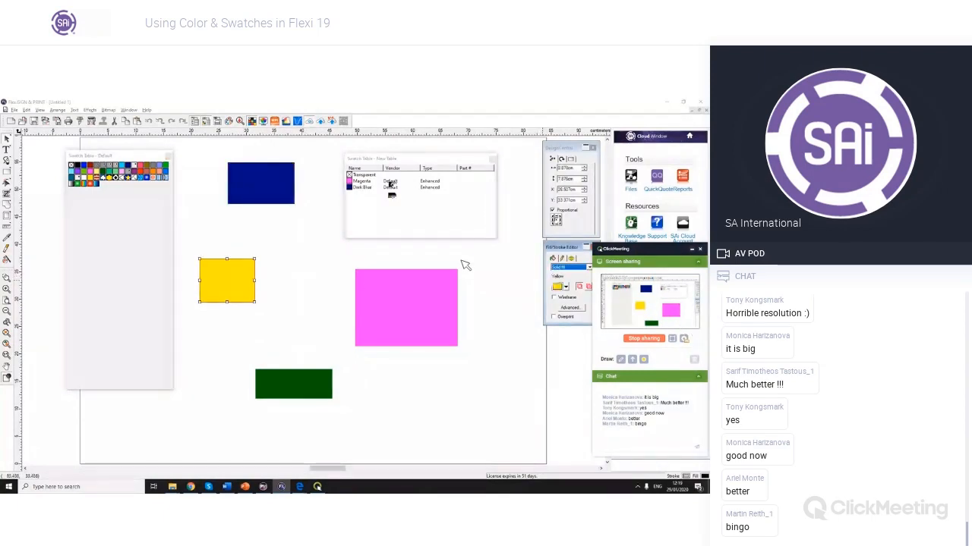
left_click(322, 379)
mouse_move(557, 287)
left_mouse_down()
mouse_move(569, 258)
mouse_move(481, 184)
left_mouse_up()
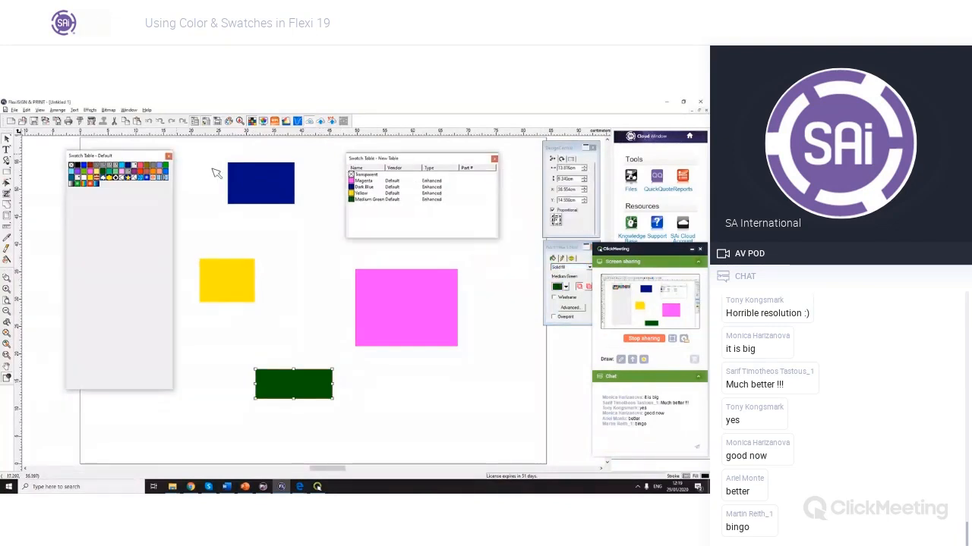
Close the Default swatch table without saving its changes and reposition the new swatch table window.
left_click(169, 156)
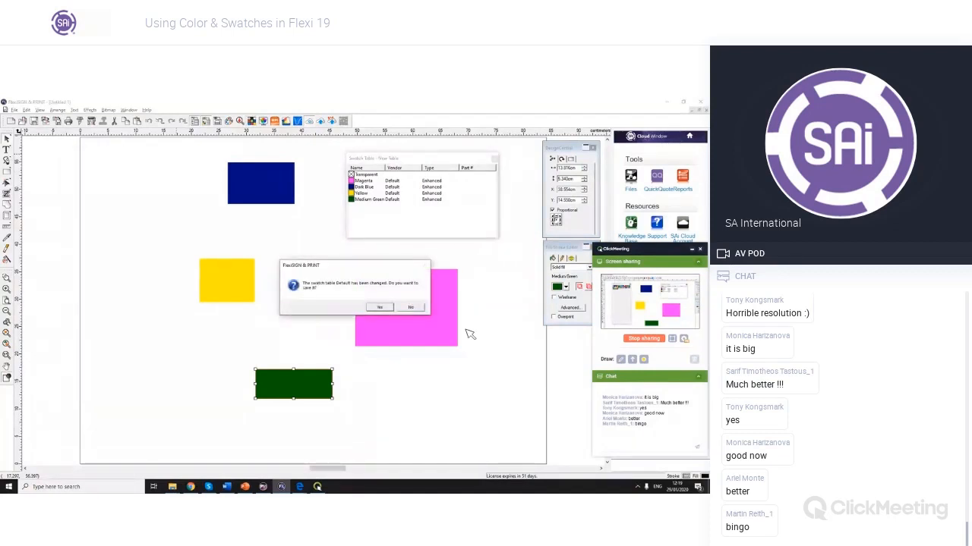
left_click(406, 308)
left_click_drag(404, 159, 439, 193)
mouse_move(554, 218)
left_mouse_down()
mouse_move(577, 210)
mouse_move(562, 228)
left_mouse_up()
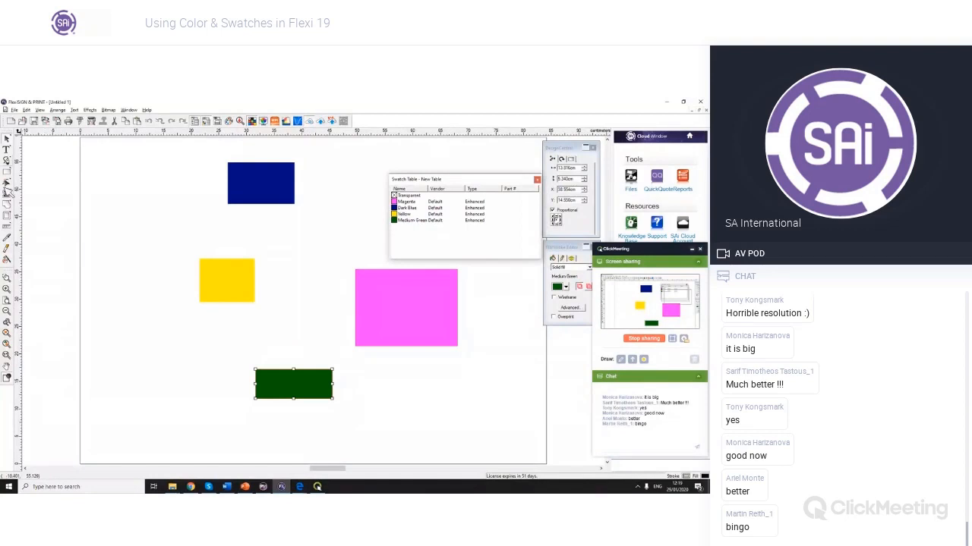
Draw a circle about 15.1 cm in diameter beside the blue rectangle and fill it with Dark Blue from the new table.
left_click(7, 173)
left_click(42, 175)
left_click_drag(141, 211, 177, 233)
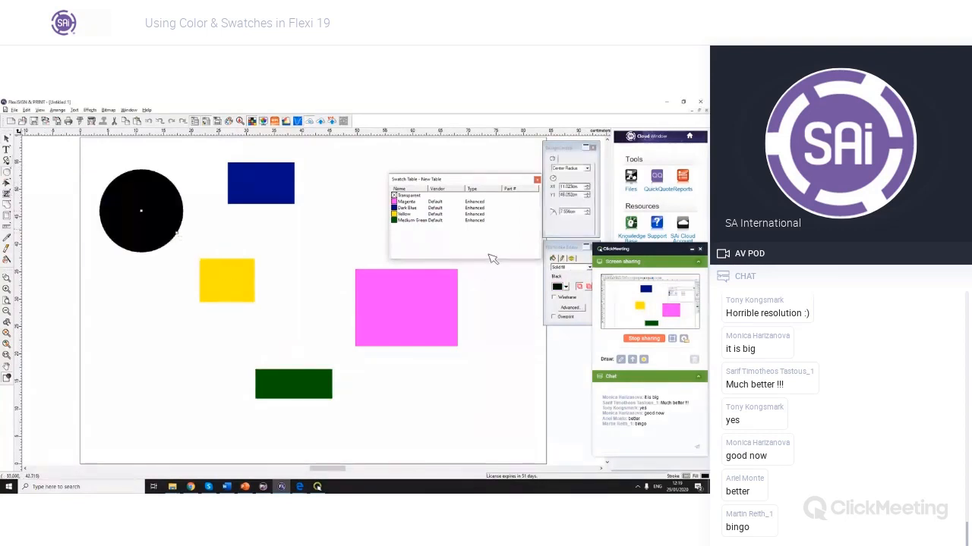
left_click(492, 208)
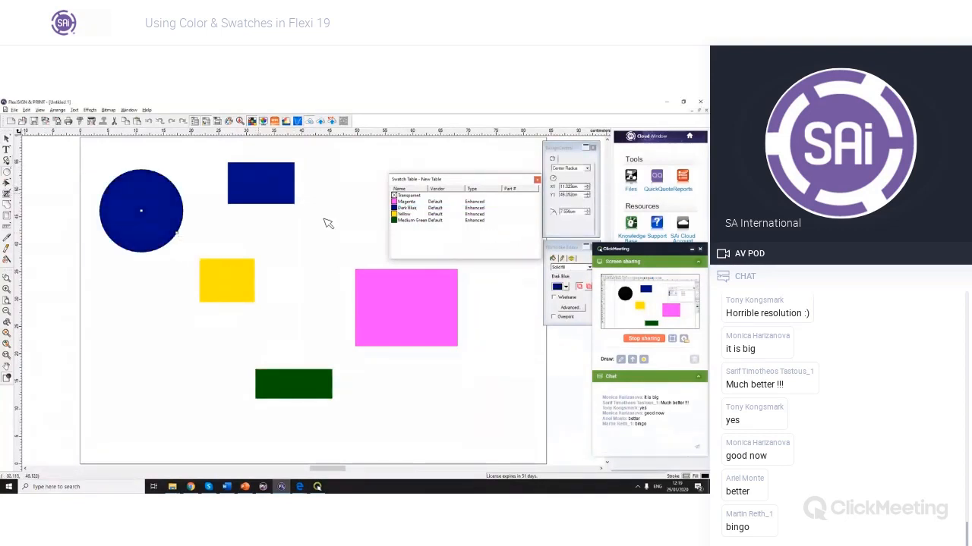
left_click(6, 139)
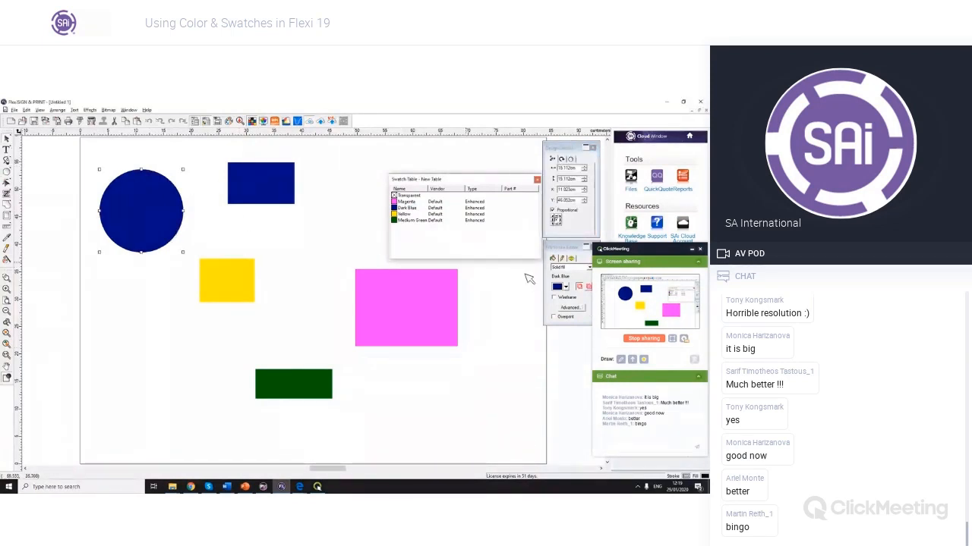
Save the new swatch table as "Project 1 Table" in the Swatch\Table folder and close it.
right_click(422, 237)
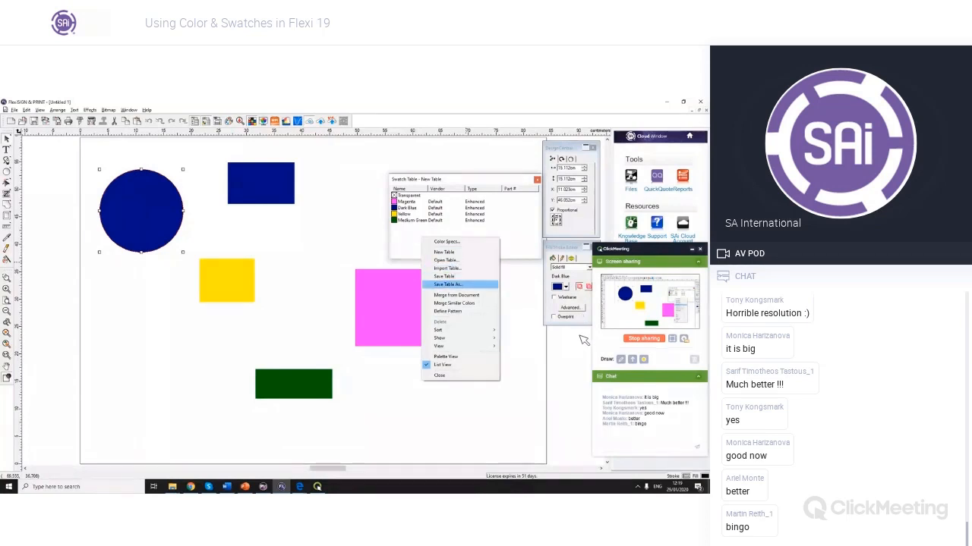
key("Return")
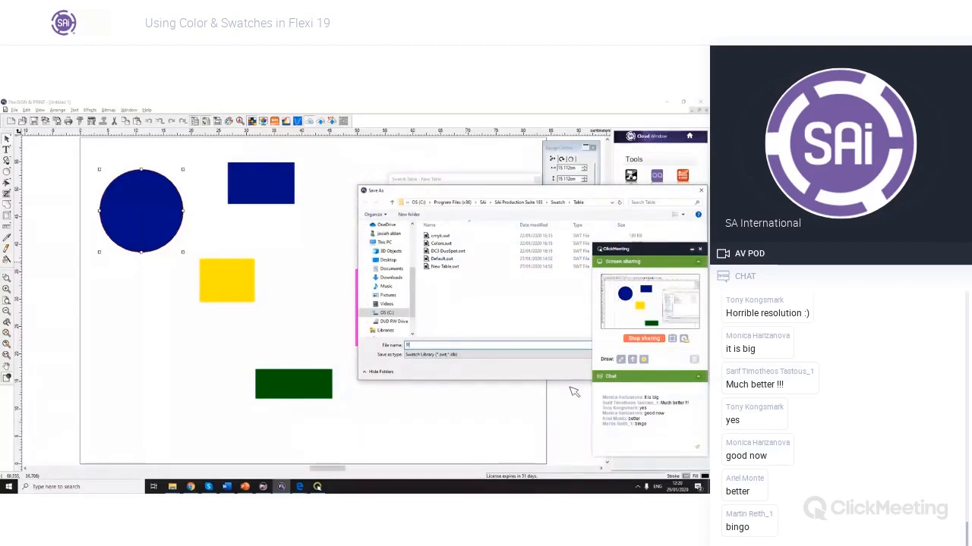
type("Table")
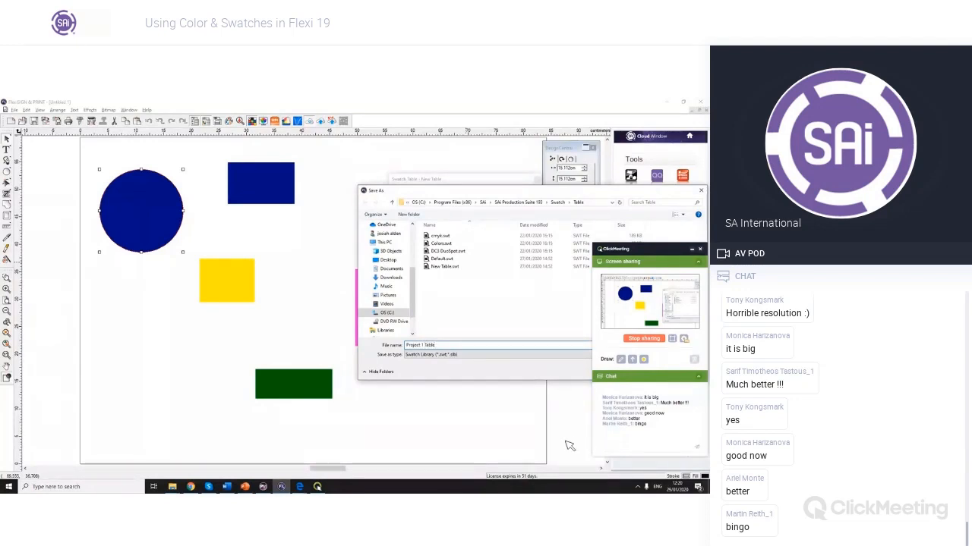
left_click_drag(571, 192, 471, 151)
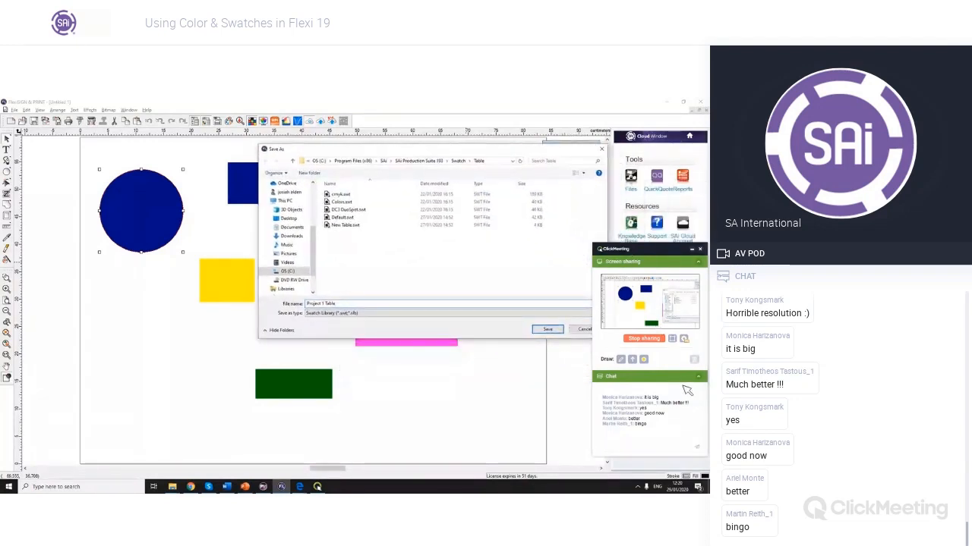
left_click(547, 329)
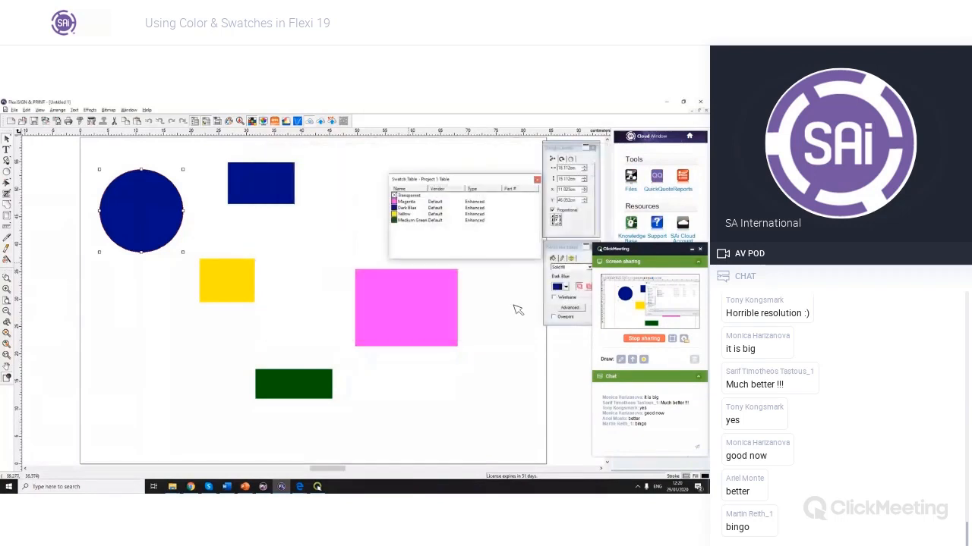
left_click(536, 180)
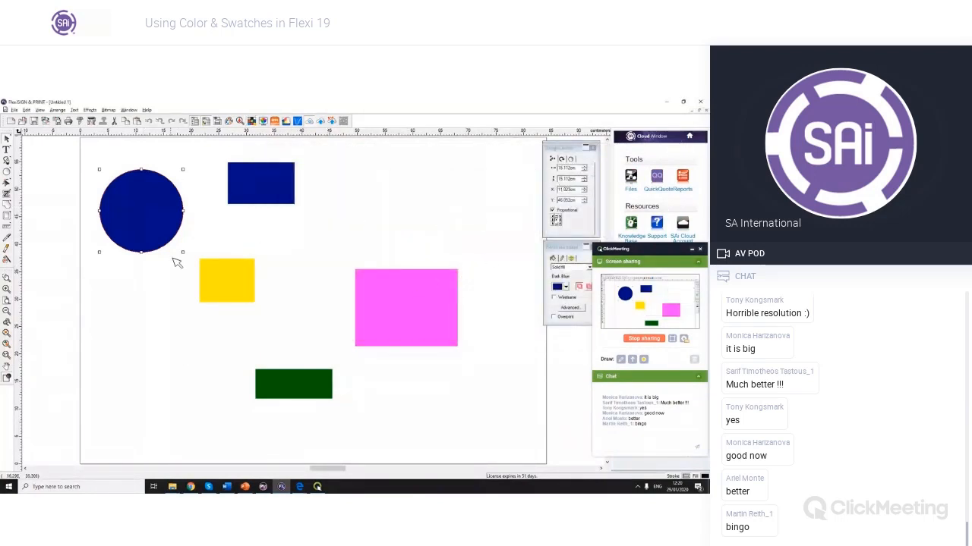
Open the saved swatch table Project 1 Table.swt from the Swatch\Table folder.
left_click(40, 110)
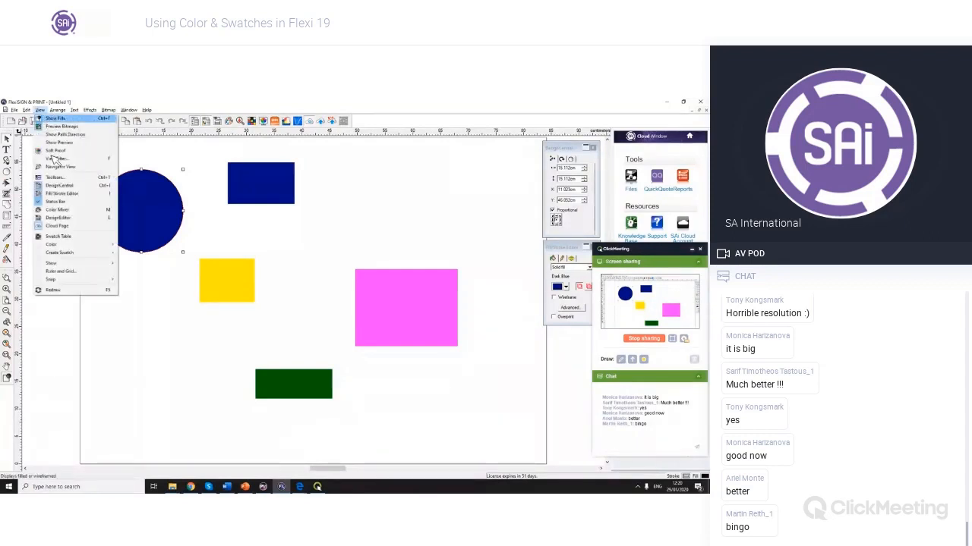
mouse_move(76, 244)
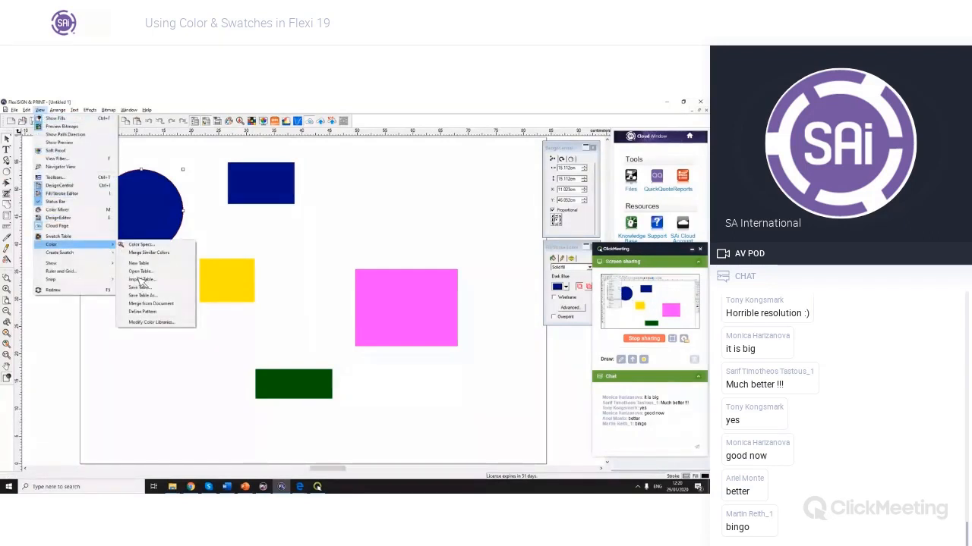
left_click(186, 322)
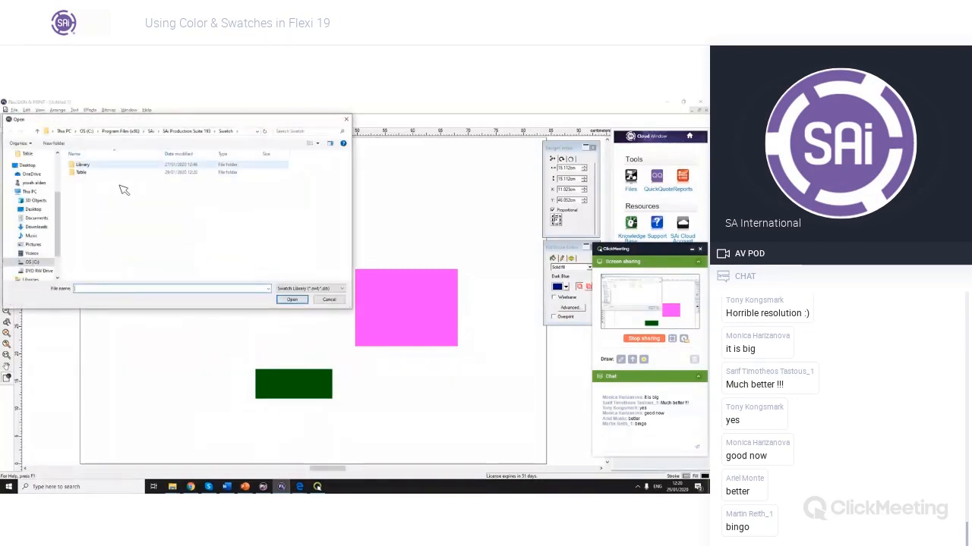
key("Return")
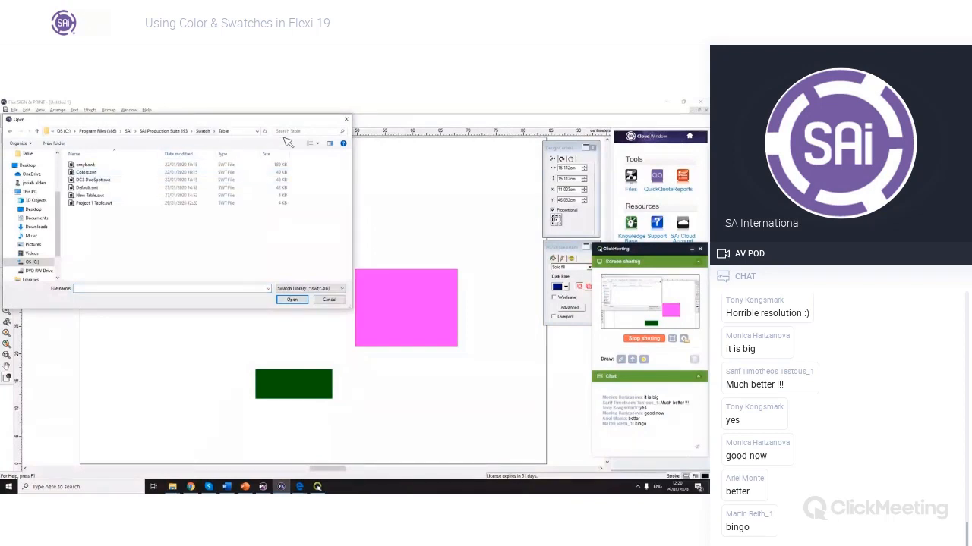
left_click(115, 204)
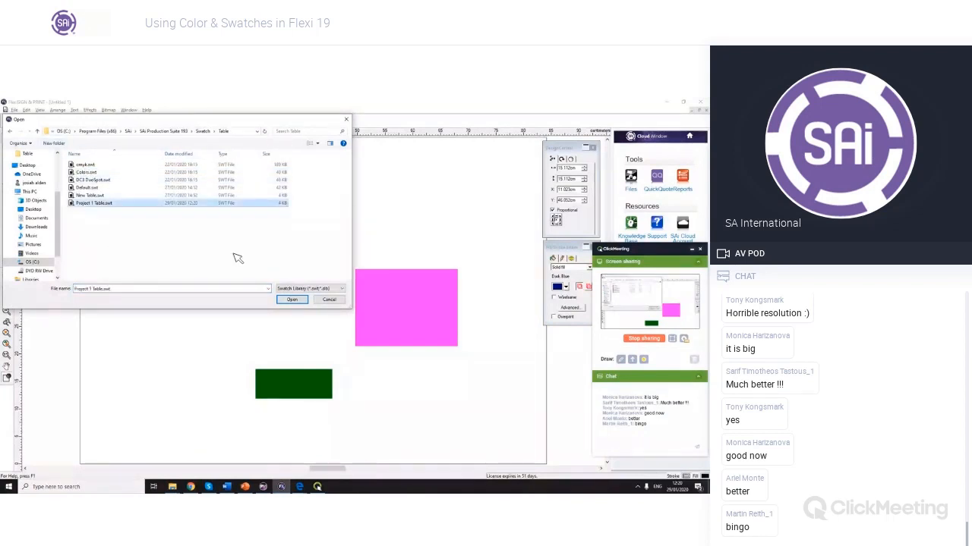
key("Return")
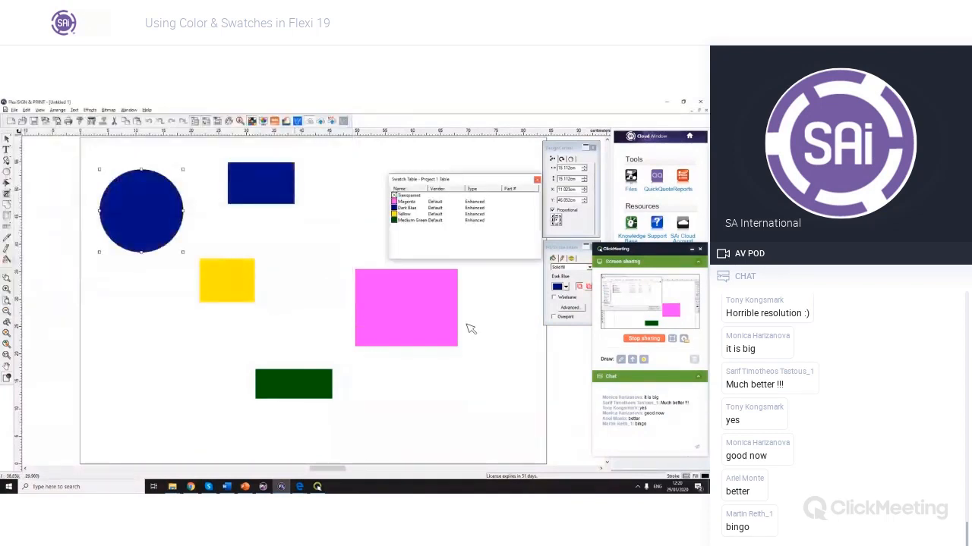
Deselect the artwork and rearrange the Project 1 Table swatch window and the Fill/Stroke Editor beside the shapes.
left_click(397, 263)
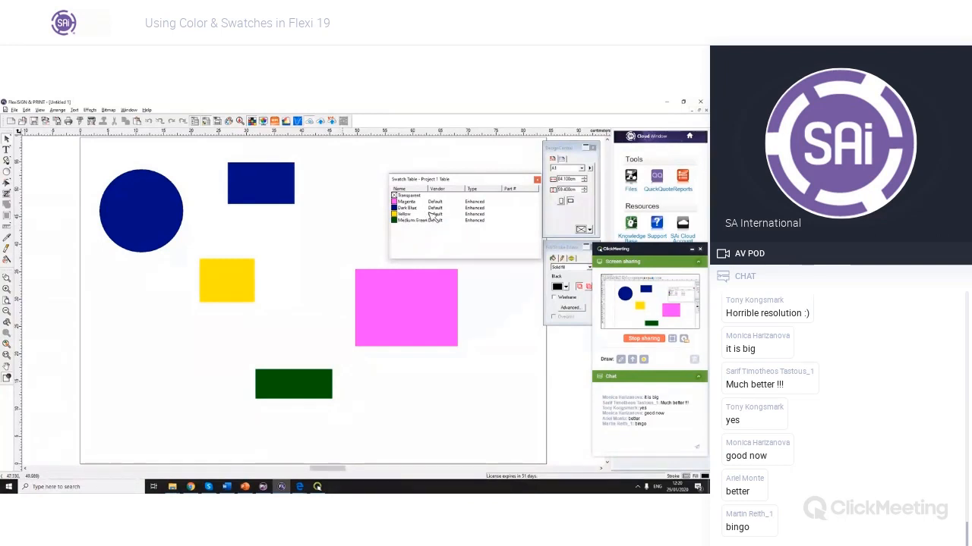
left_click_drag(521, 201, 499, 180)
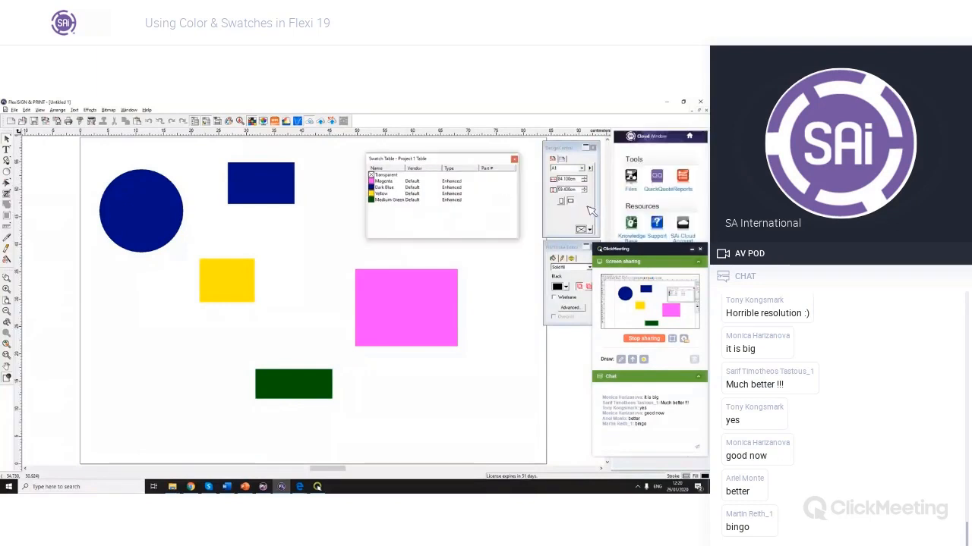
left_click(429, 326)
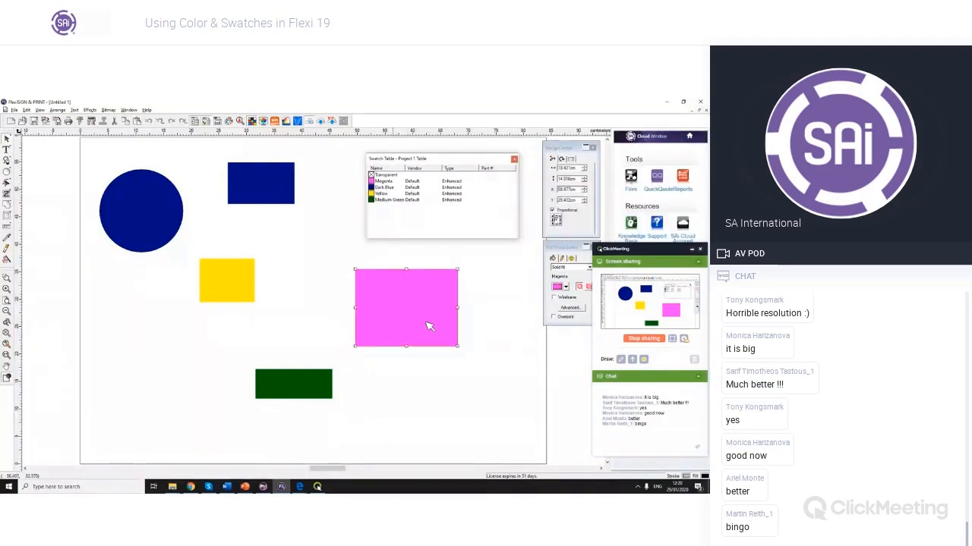
left_click(363, 240)
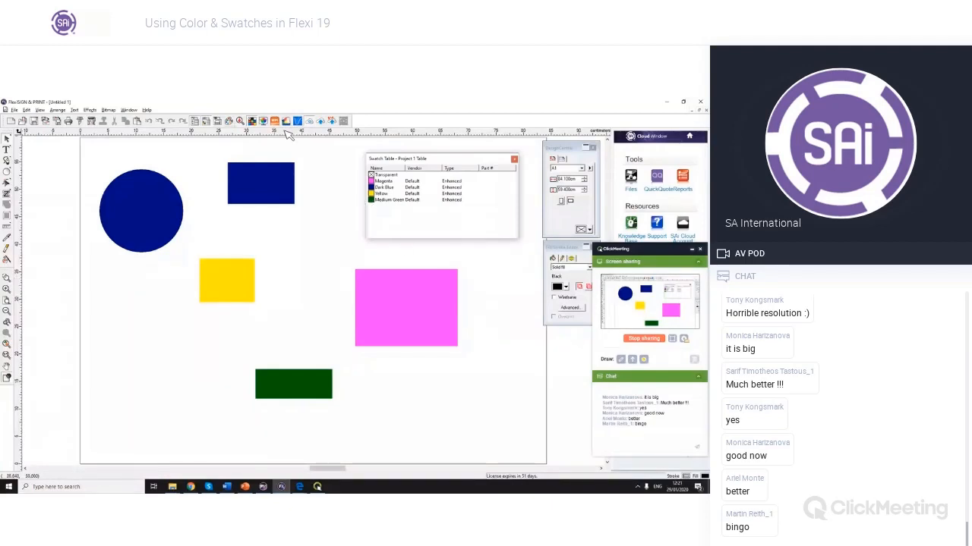
mouse_move(569, 246)
left_mouse_down()
mouse_move(367, 227)
mouse_move(225, 246)
mouse_move(144, 270)
left_mouse_up()
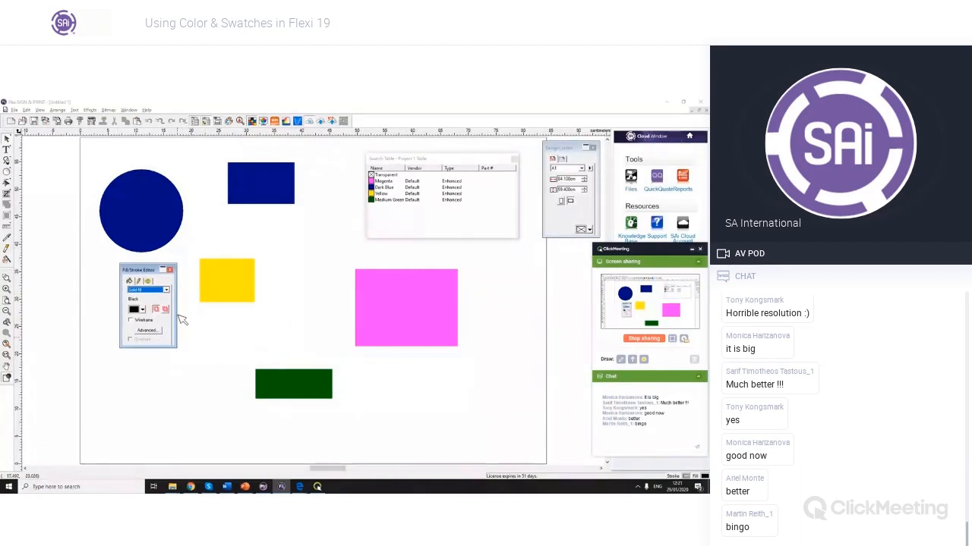
mouse_move(148, 269)
left_mouse_down()
mouse_move(514, 269)
mouse_move(531, 254)
left_mouse_up()
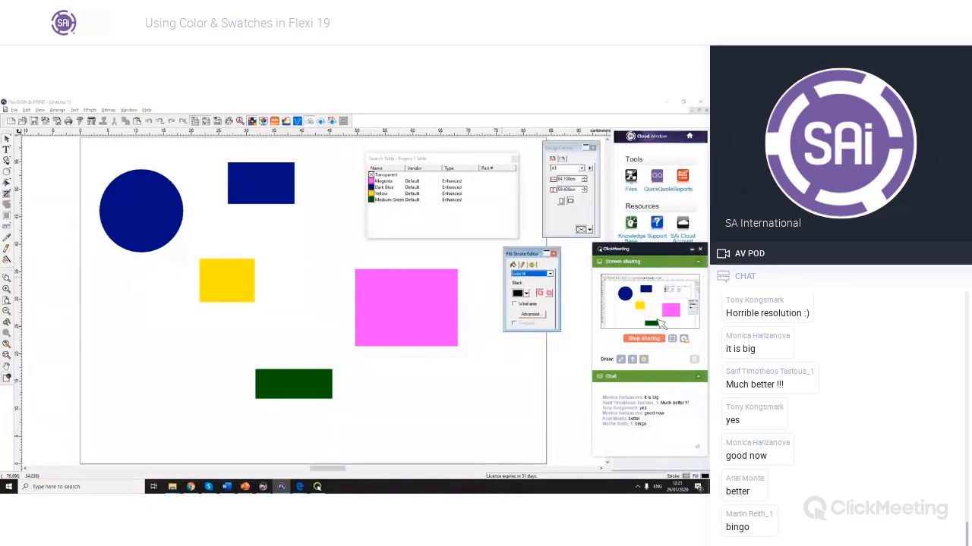
Try Gradient fill as the fill type in the Fill/Stroke Editor and switch back to Solid fill.
left_click(527, 274)
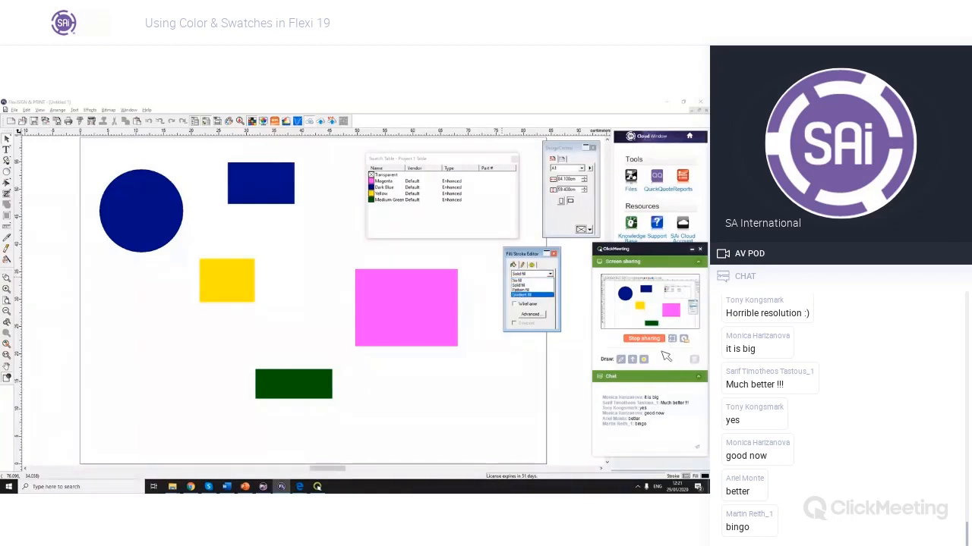
left_click(522, 295)
left_click(531, 274)
left_click(528, 286)
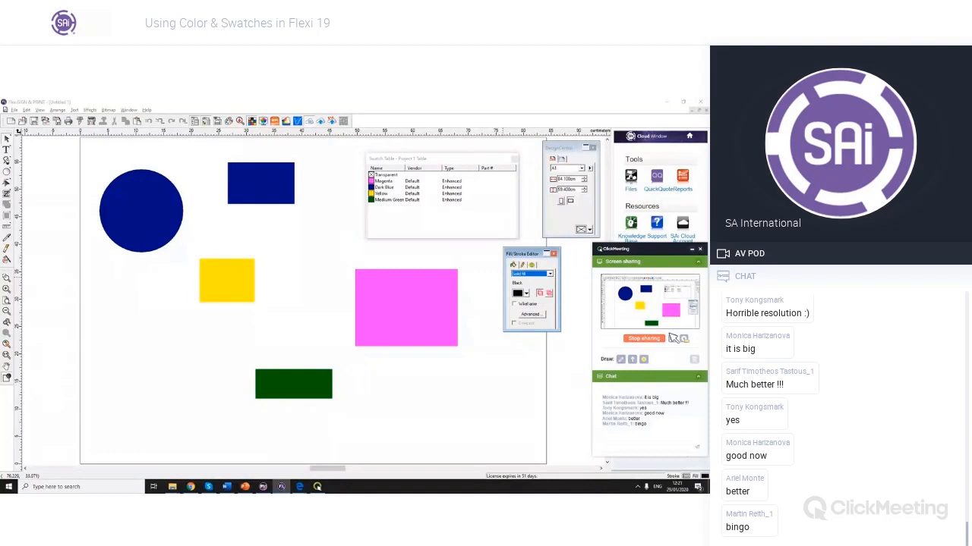
Add a new color based on Medium Green in the advanced Color Specs and name it Firey Orange.
left_click(666, 372)
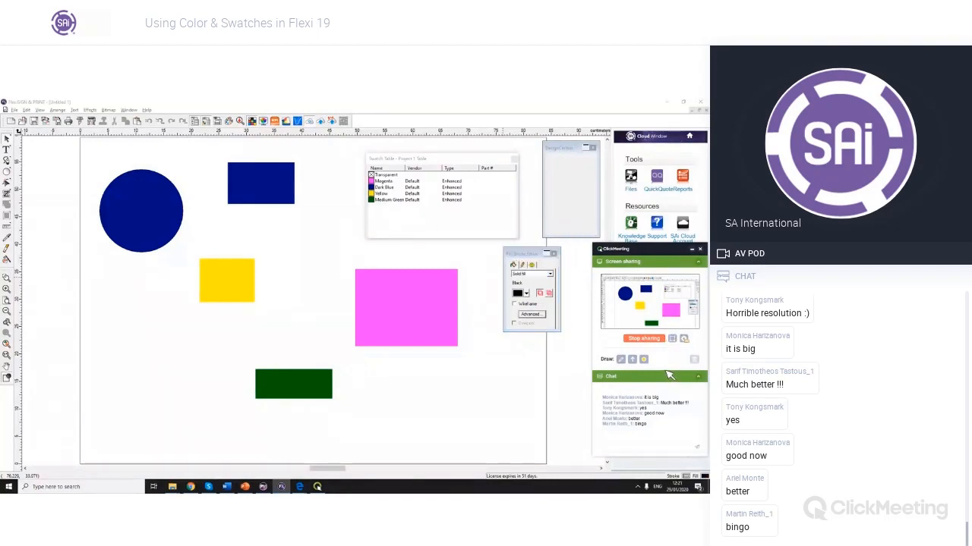
left_click_drag(407, 213, 282, 153)
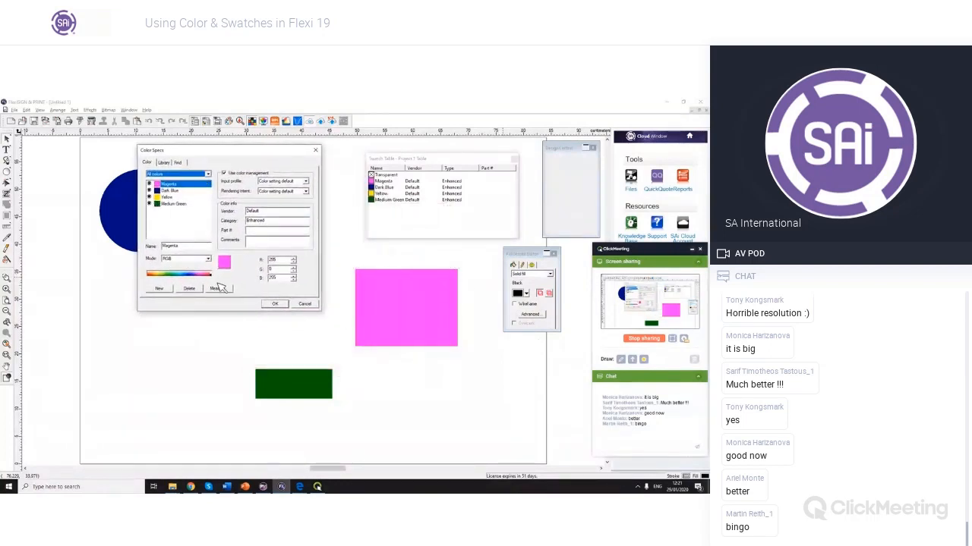
left_click(173, 203)
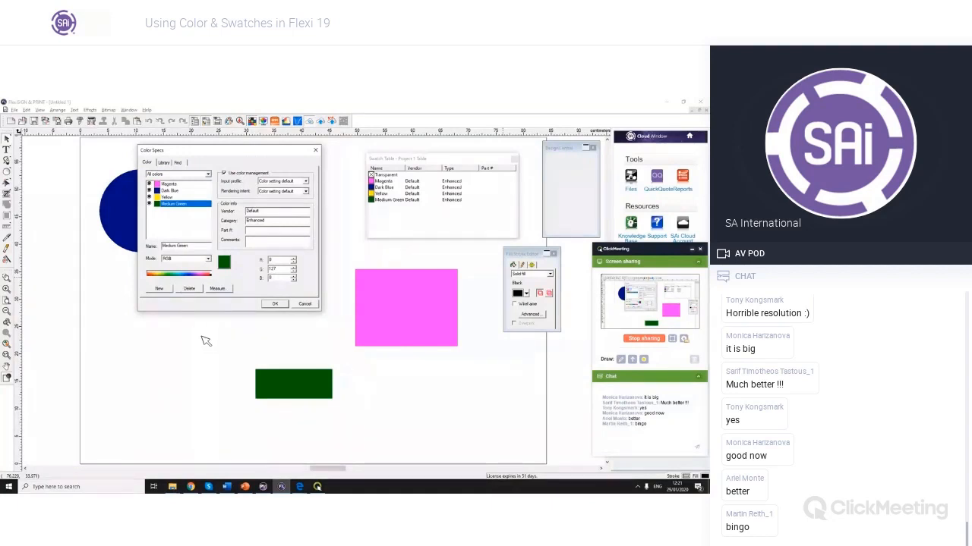
left_click(159, 288)
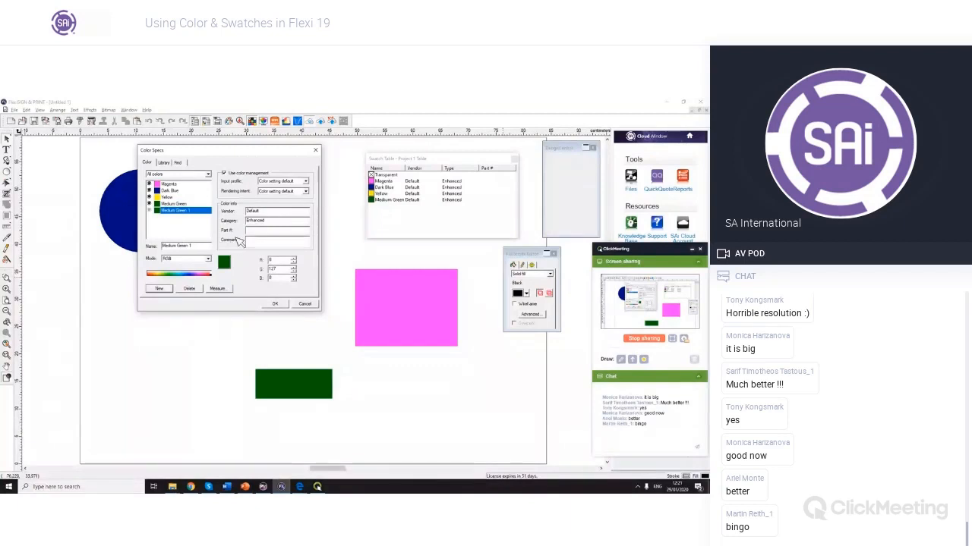
left_click_drag(170, 246, 219, 288)
type("Frey ORang")
key("BackSpace")
key("BackSpace")
key("BackSpace")
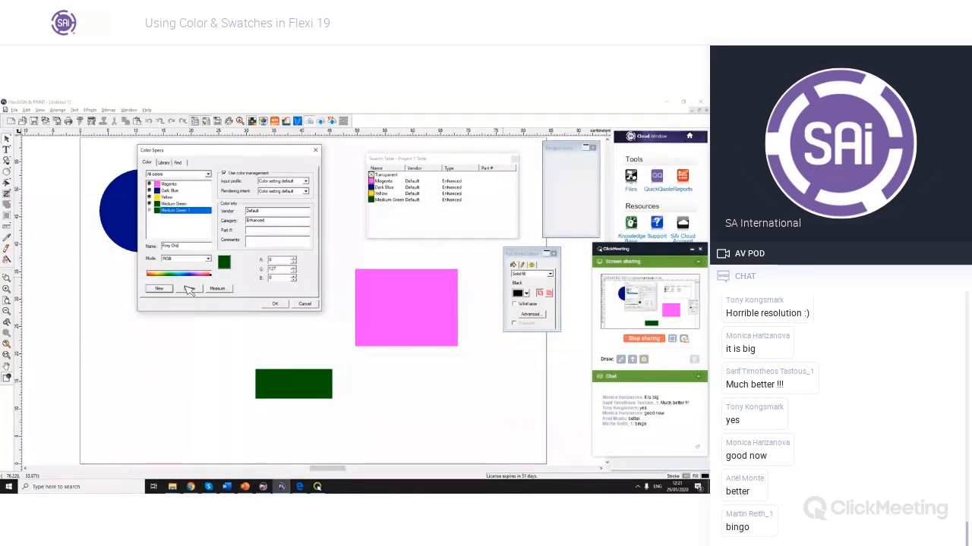
type("e")
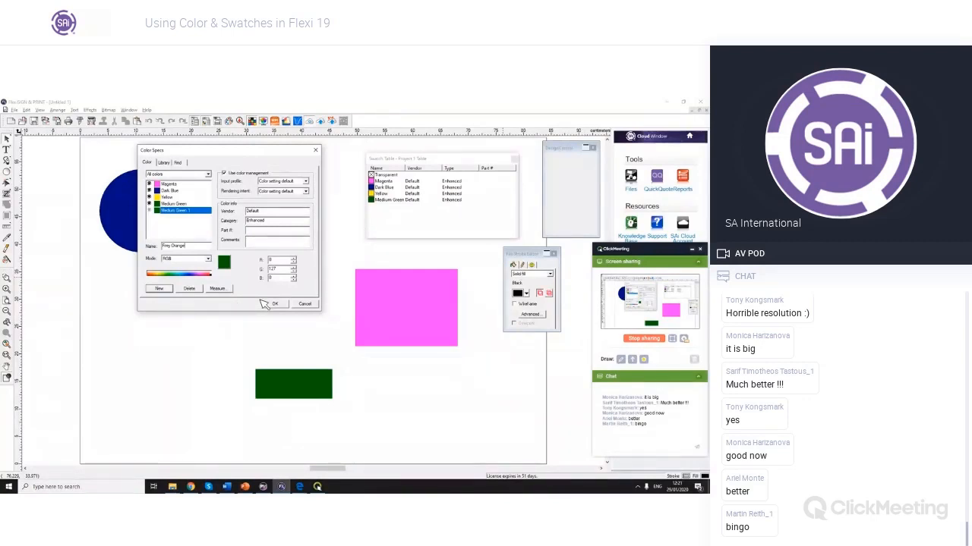
Try the CMYK, Lab and HSV color modes in turn on Firey Orange.
key("Tab")
key("alt+Down")
key("Down")
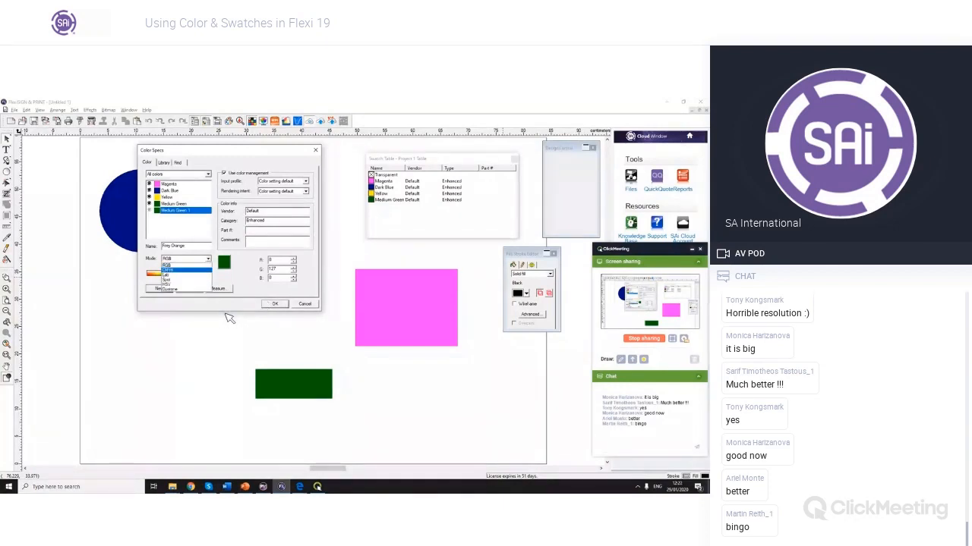
key("Return")
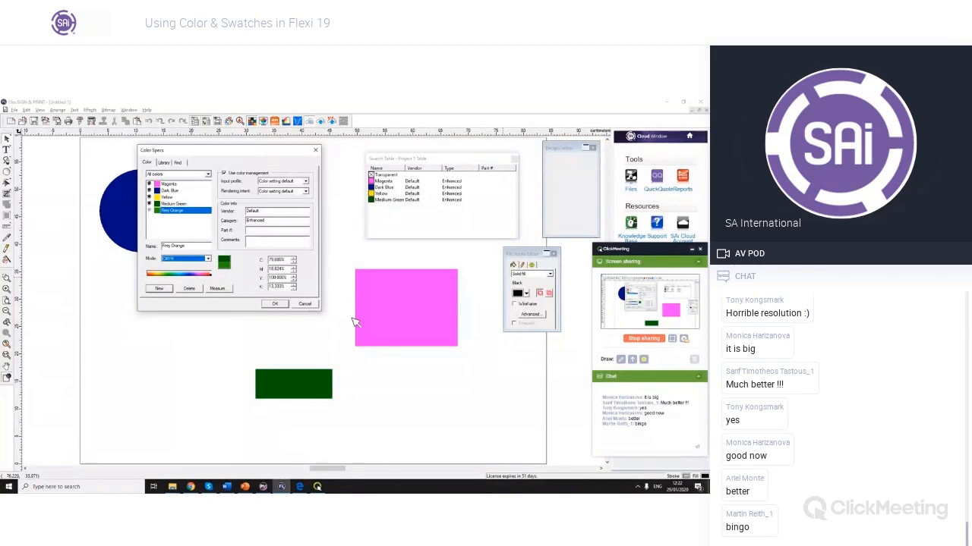
key("alt+Down")
key("Down")
key("Down")
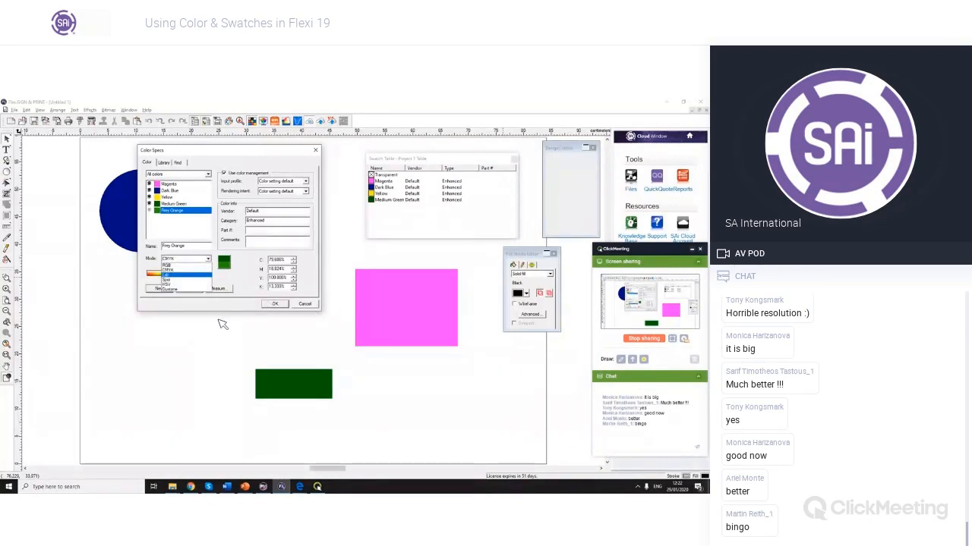
key("Return")
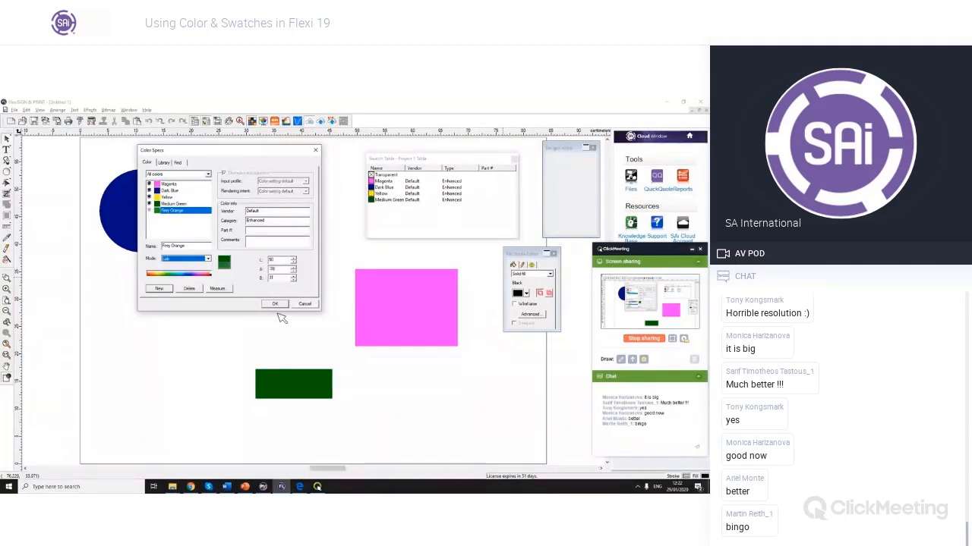
key("alt+Down")
key("Down")
key("Down")
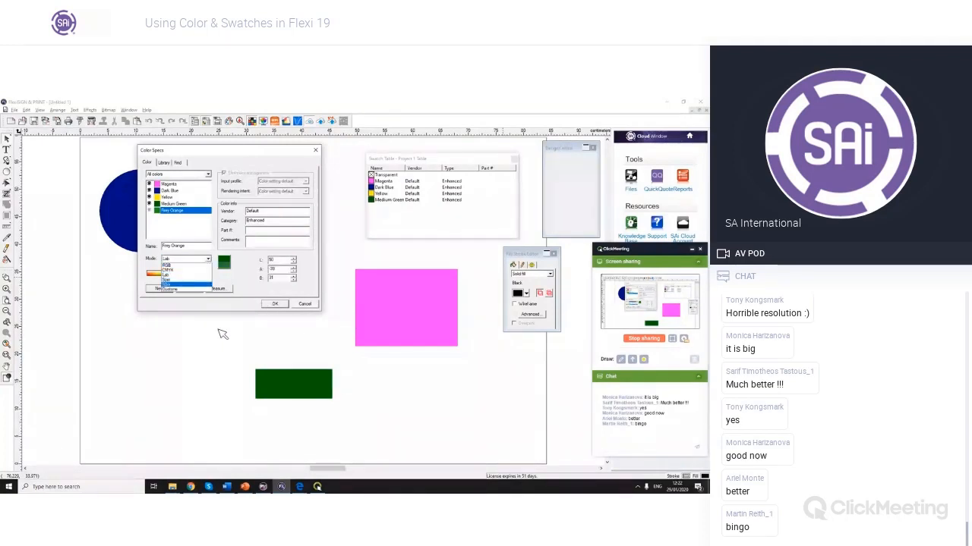
key("Return")
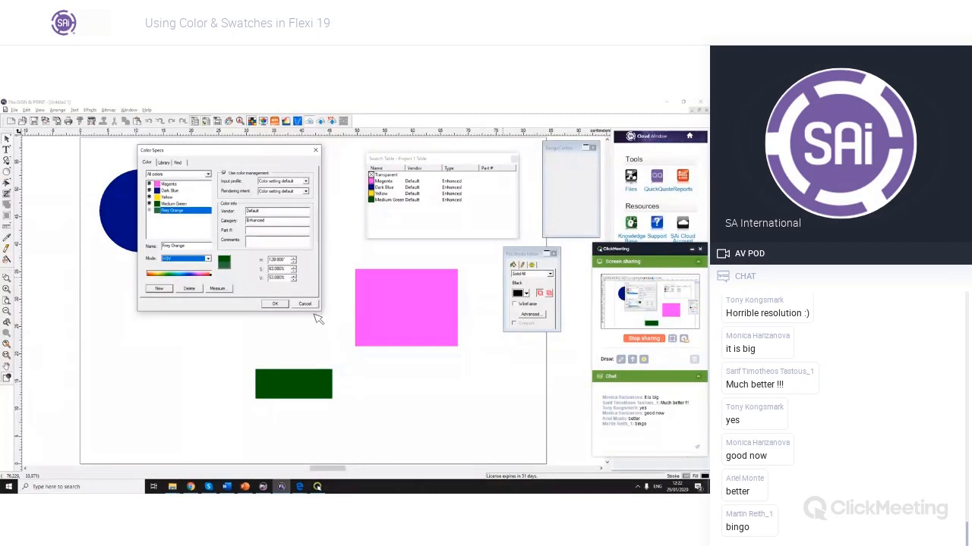
Set the color mode of Firey Orange to CMYK and pick an orange hue from the color spectrum.
key("alt+Down")
key("Up")
key("Up")
key("Up")
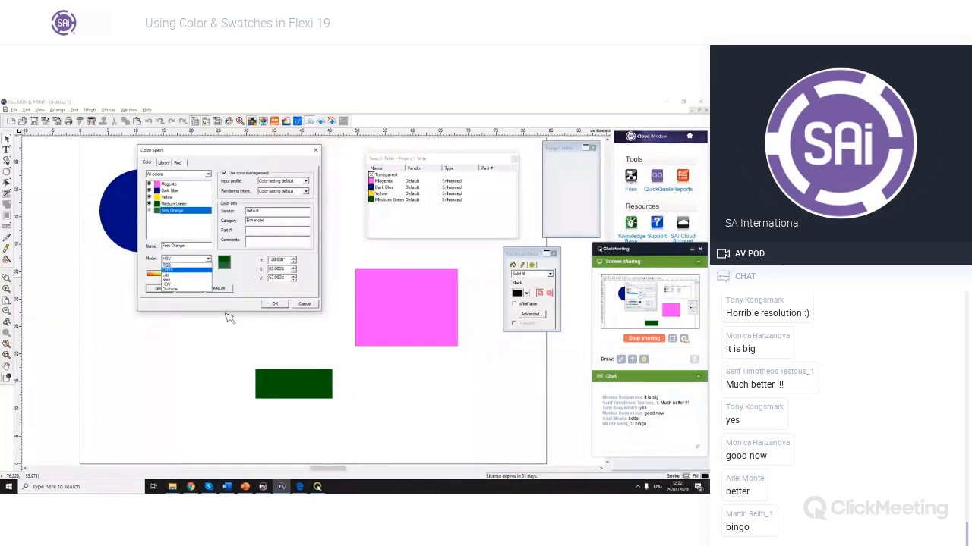
key("Return")
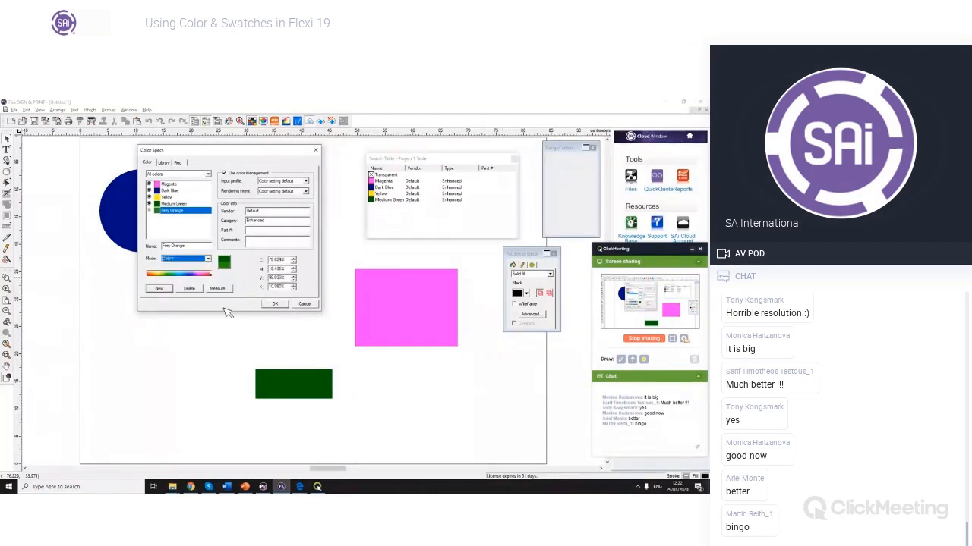
left_click_drag(162, 274, 153, 274)
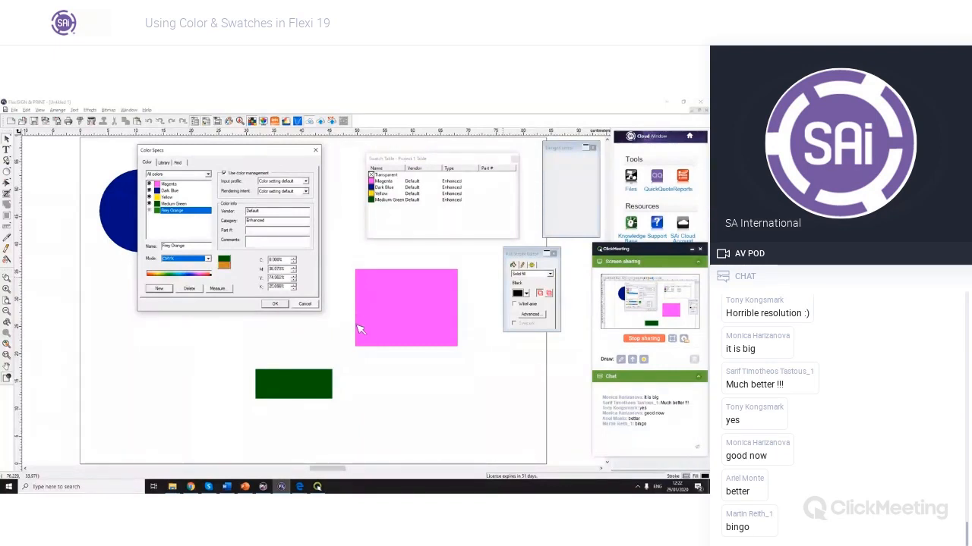
Set Firey Orange to 50% magenta, 90% yellow and 15% black and add it to the swatch table.
left_click_drag(286, 286, 256, 287)
left_click_drag(285, 278, 269, 277)
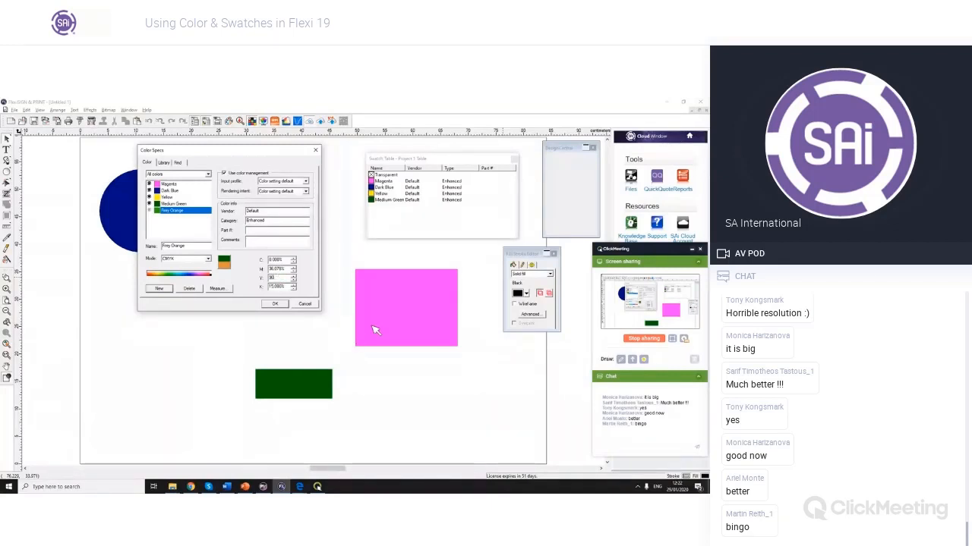
left_click_drag(287, 268, 263, 271)
type("50")
left_click(281, 260)
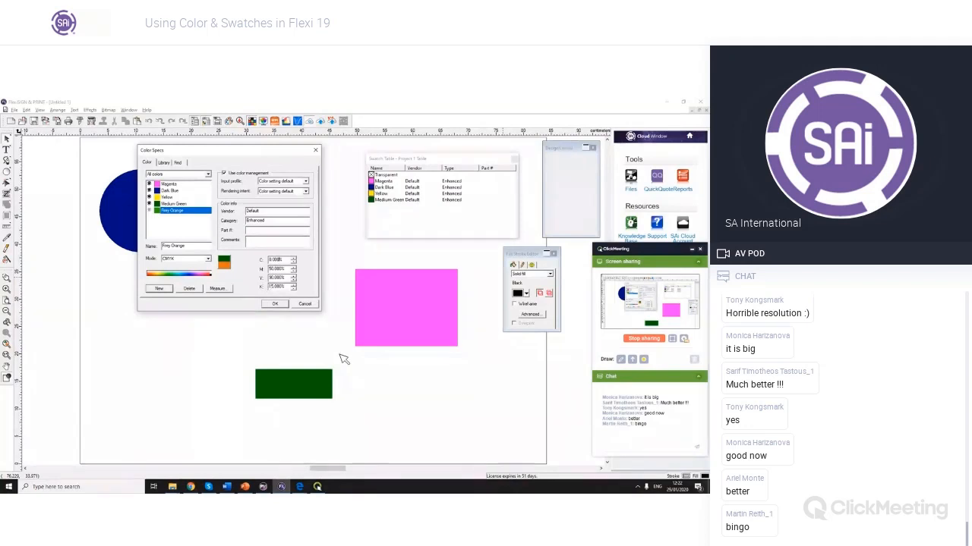
key("Return")
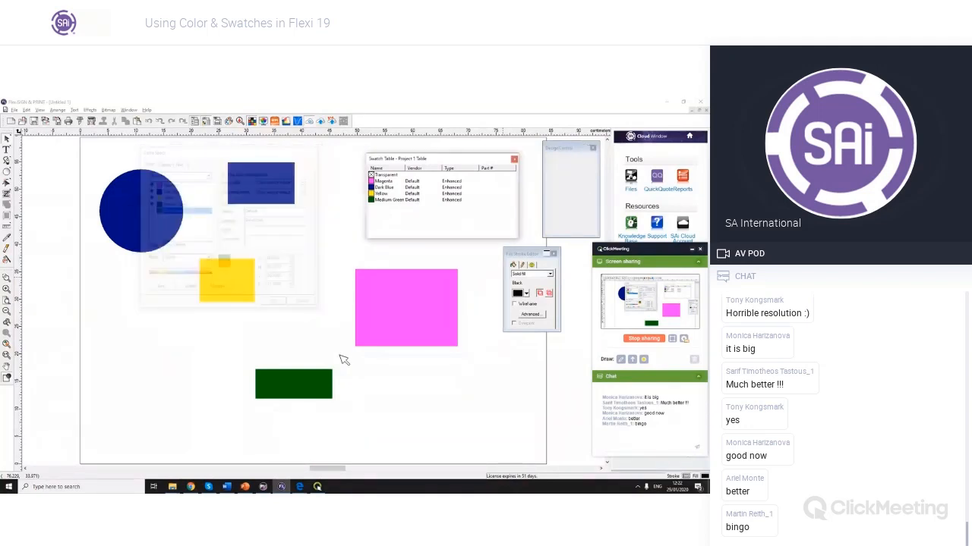
left_click(448, 206)
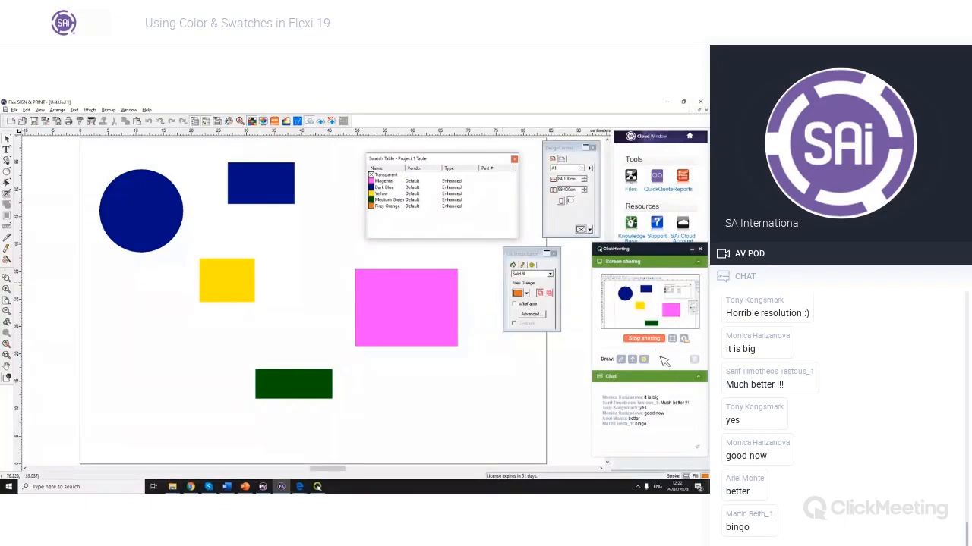
Add a new color based on Firey Orange, switch it to Lab mode and set L to 69 and A to 44.
left_click(530, 314)
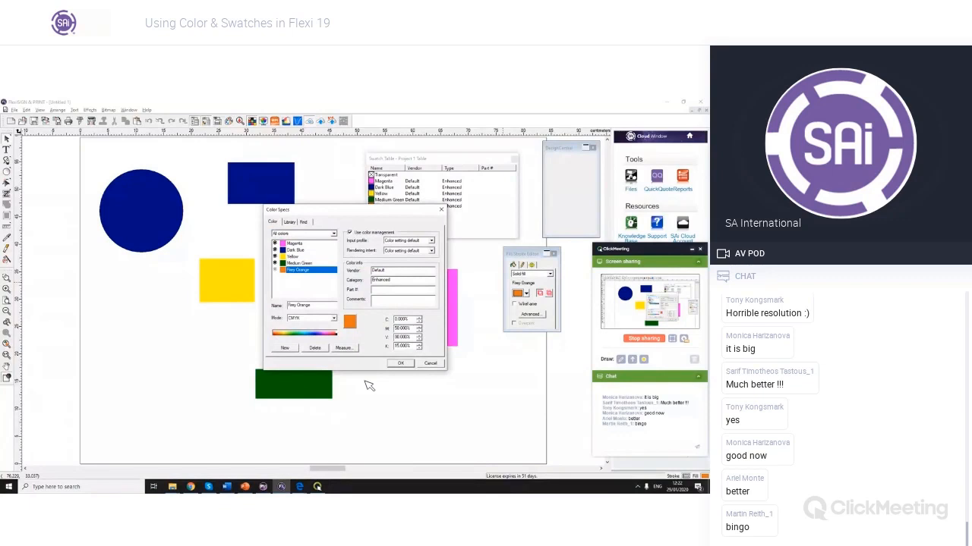
left_click(285, 348)
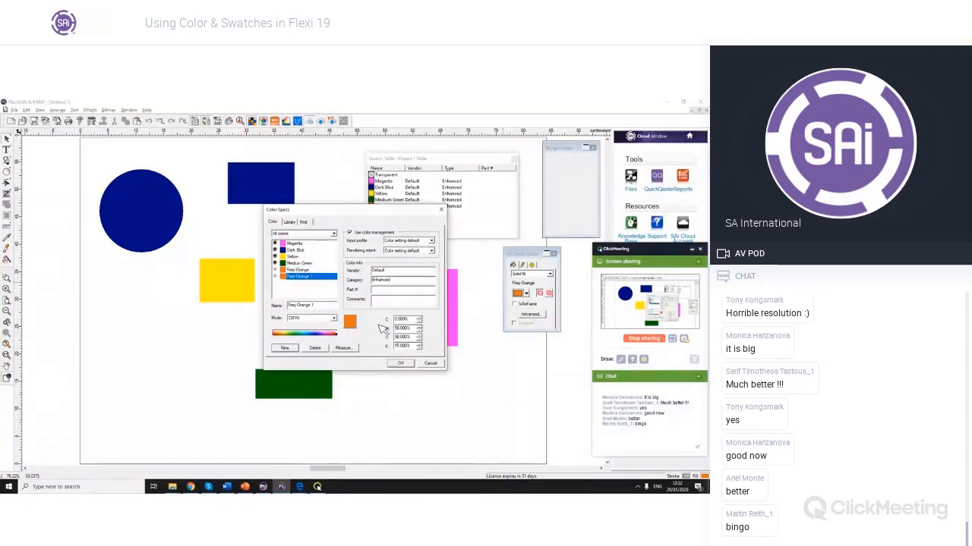
left_click(333, 319)
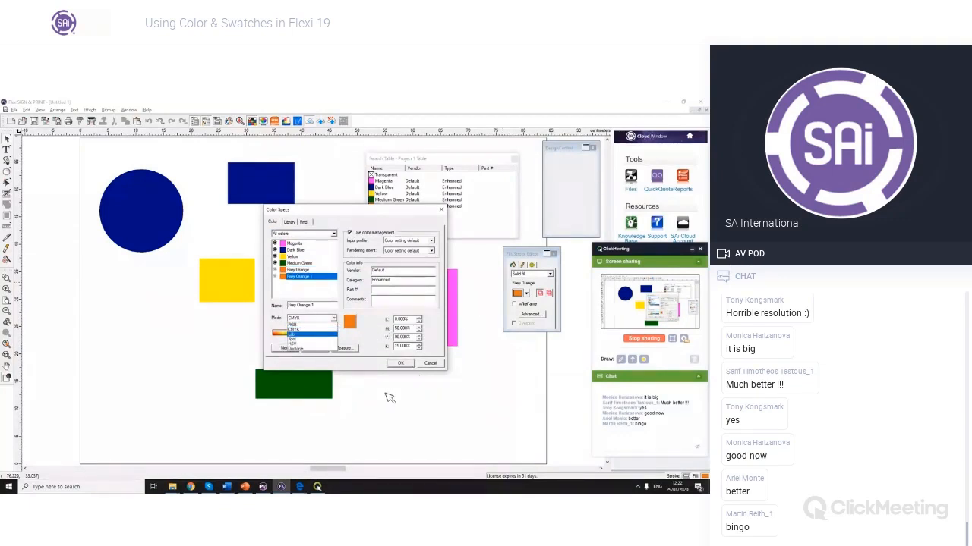
left_click(303, 335)
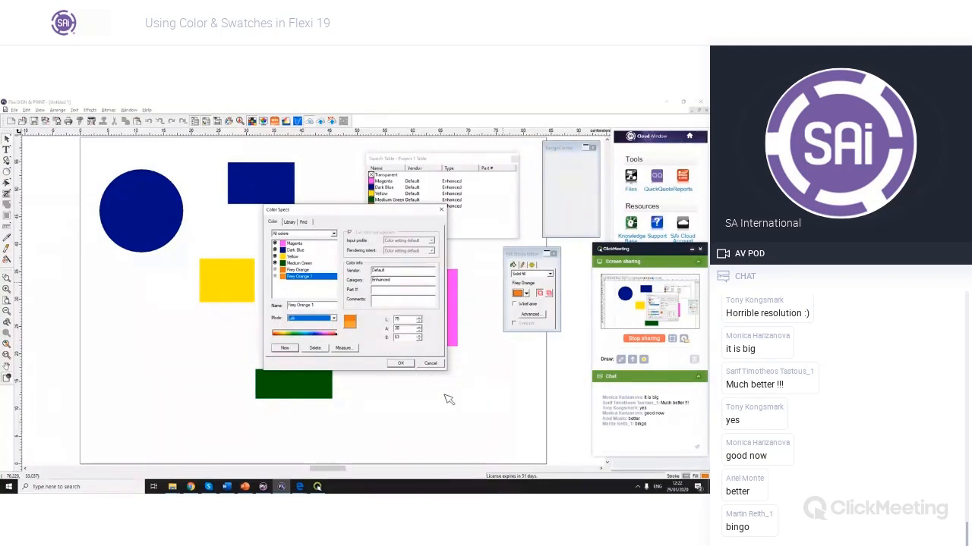
left_click(419, 327)
left_click(419, 331)
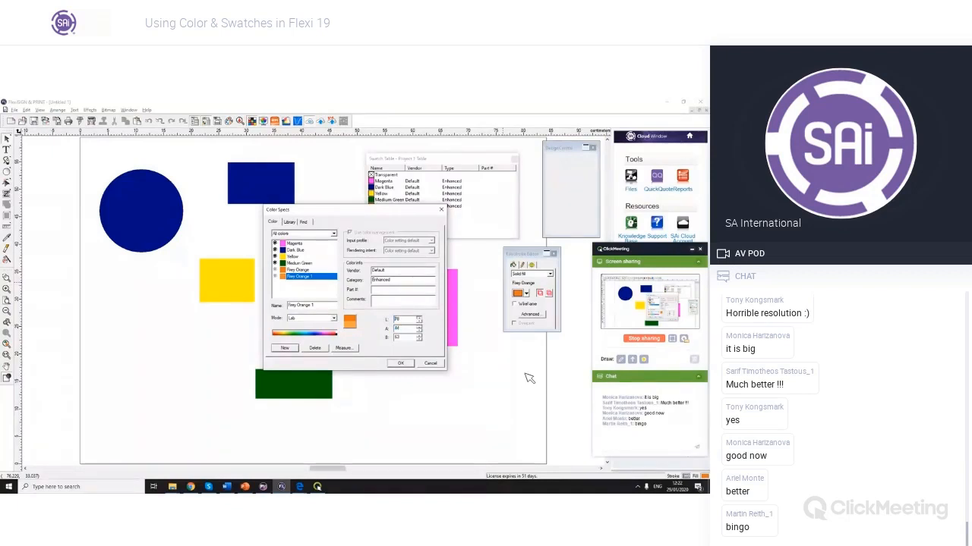
left_click(419, 317)
left_click(419, 322)
Name the new Lab color Firey Orange LAB, confirm it and fill the magenta rectangle with it.
mouse_move(317, 306)
left_mouse_down()
mouse_move(290, 305)
mouse_move(314, 306)
left_mouse_up()
type("LAB")
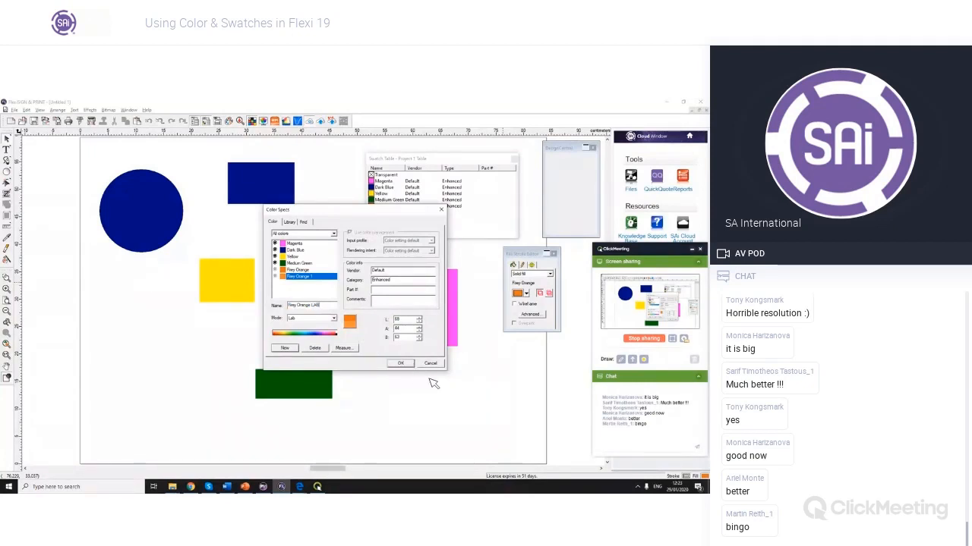
key("Return")
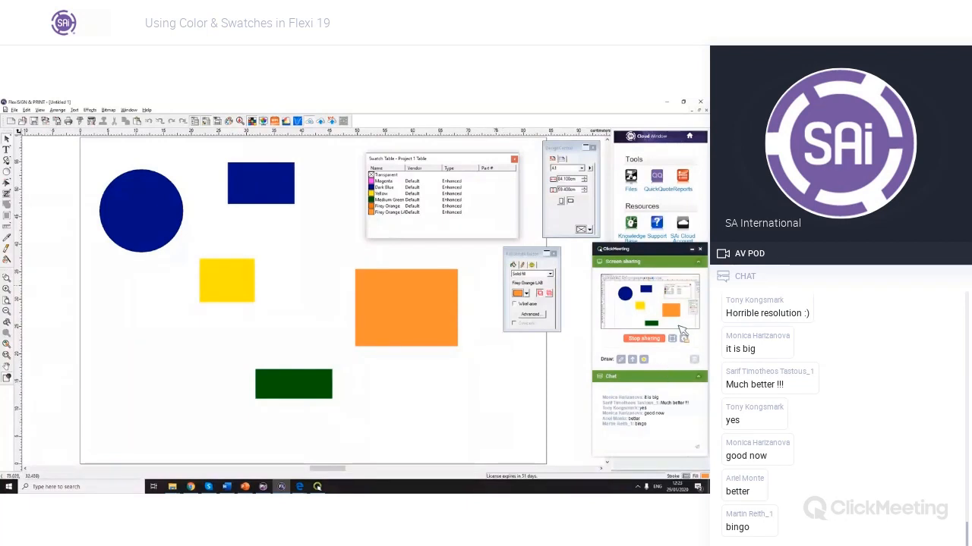
Reopen Color Specs for the Firey Orange LAB color and switch its mode to Spot.
left_click(542, 315)
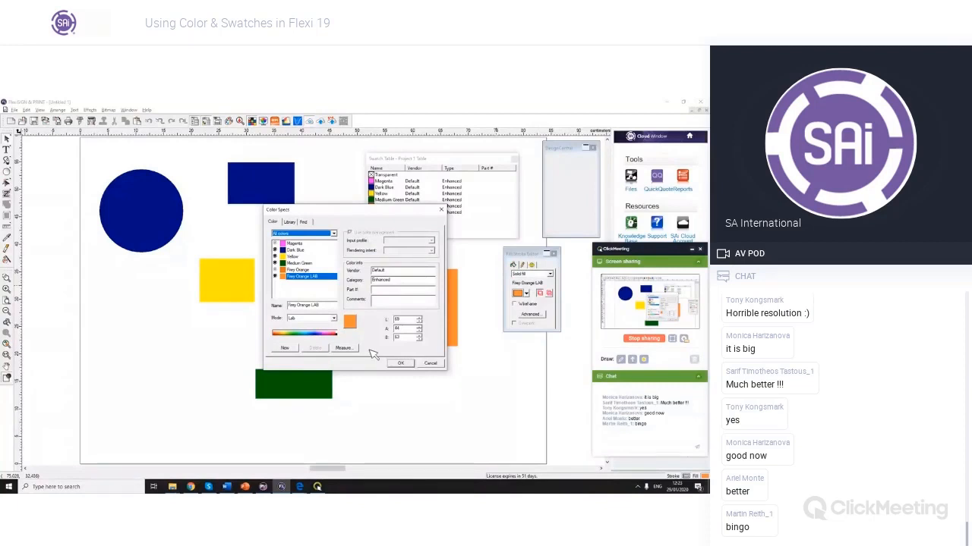
left_click(333, 318)
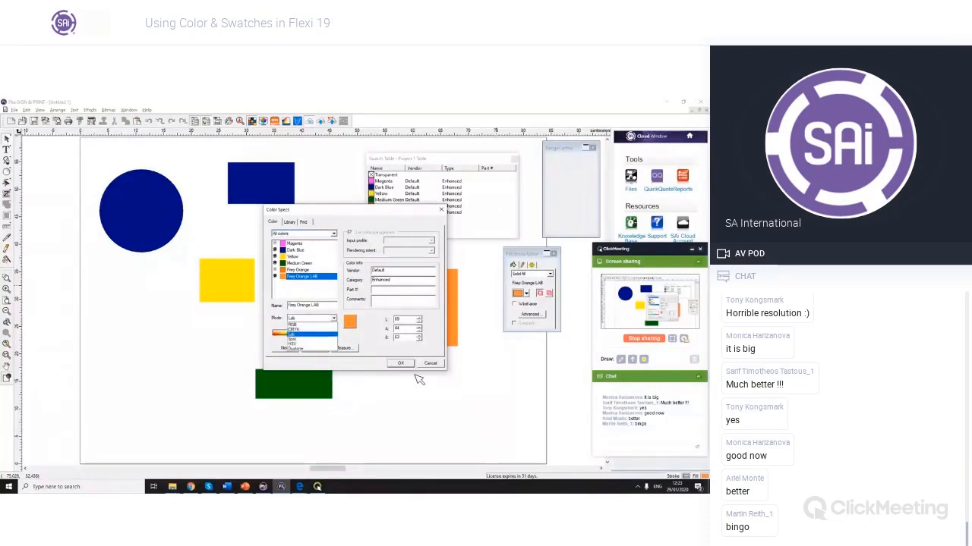
left_click(428, 368)
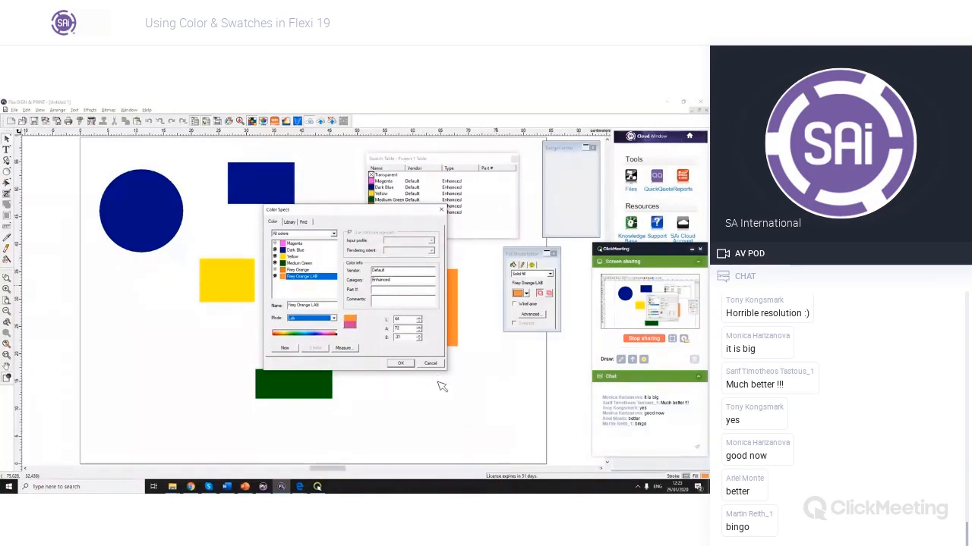
left_click(334, 318)
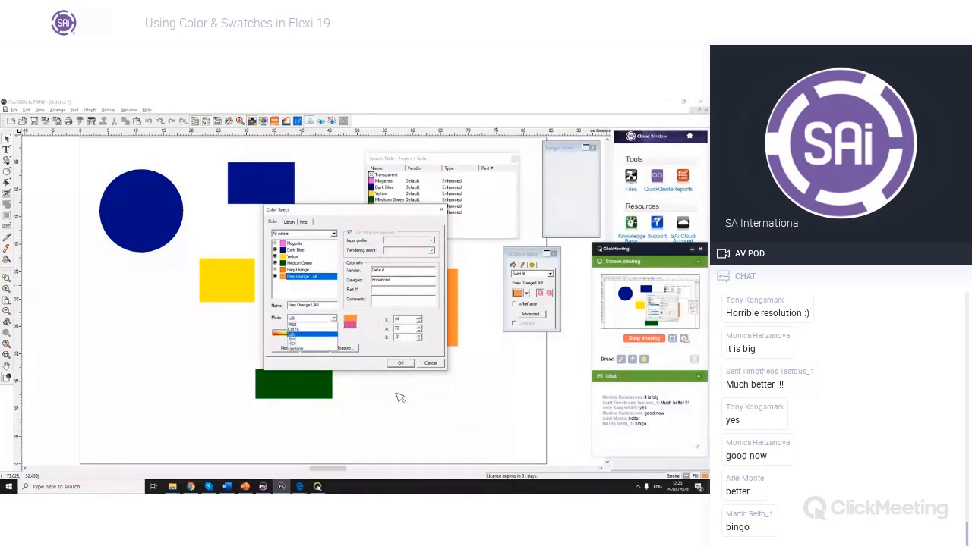
left_click(310, 340)
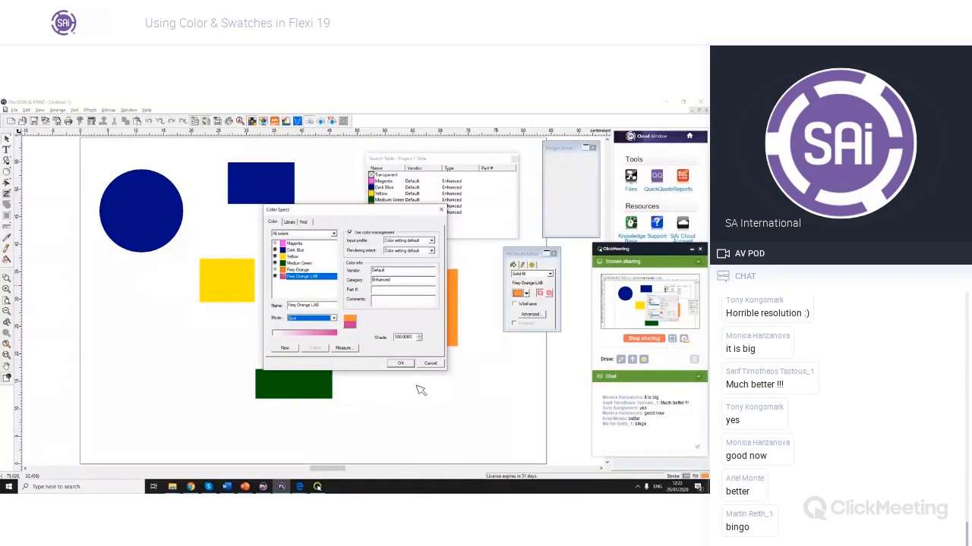
Rename the spot color CutContour Drag, confirm it and fill the yellow rectangle with it.
key("shift+Tab")
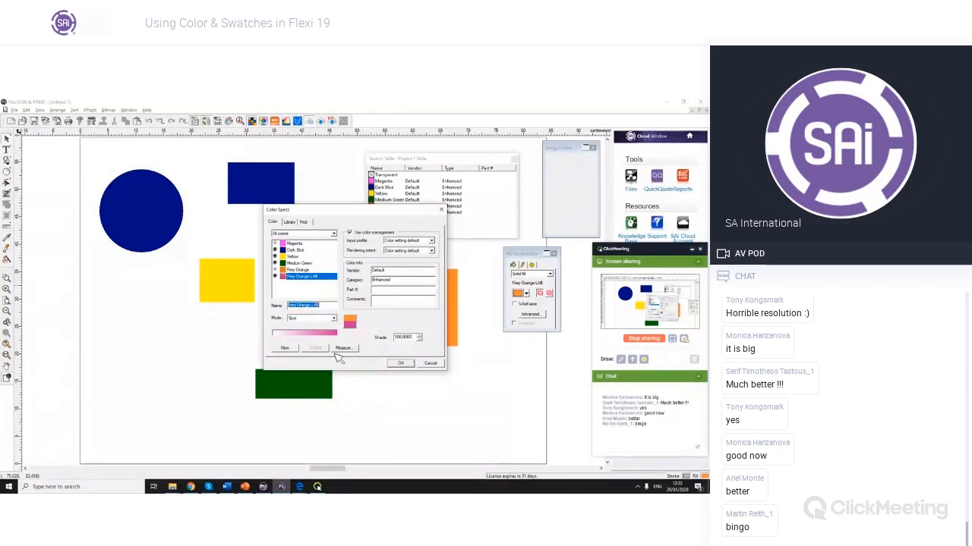
type("Fi")
type("Only")
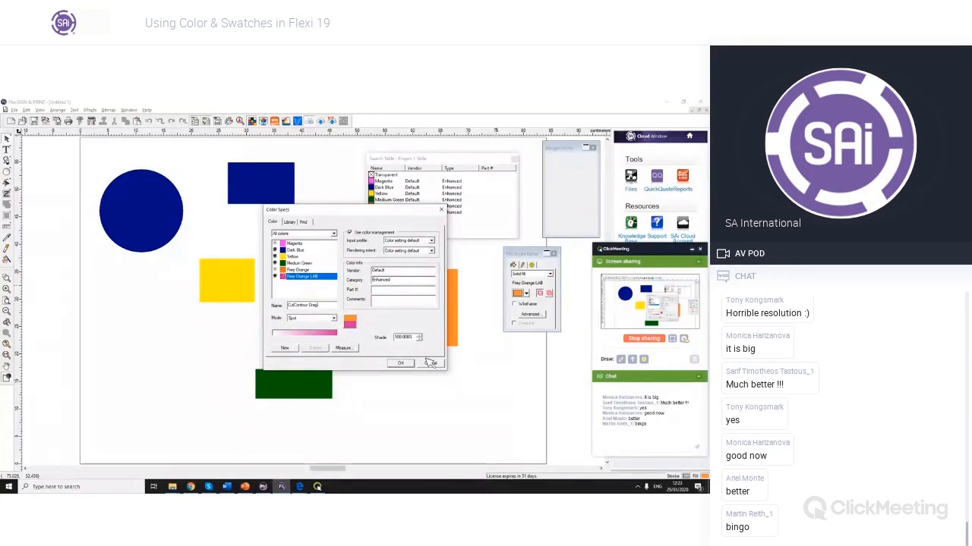
key("Return")
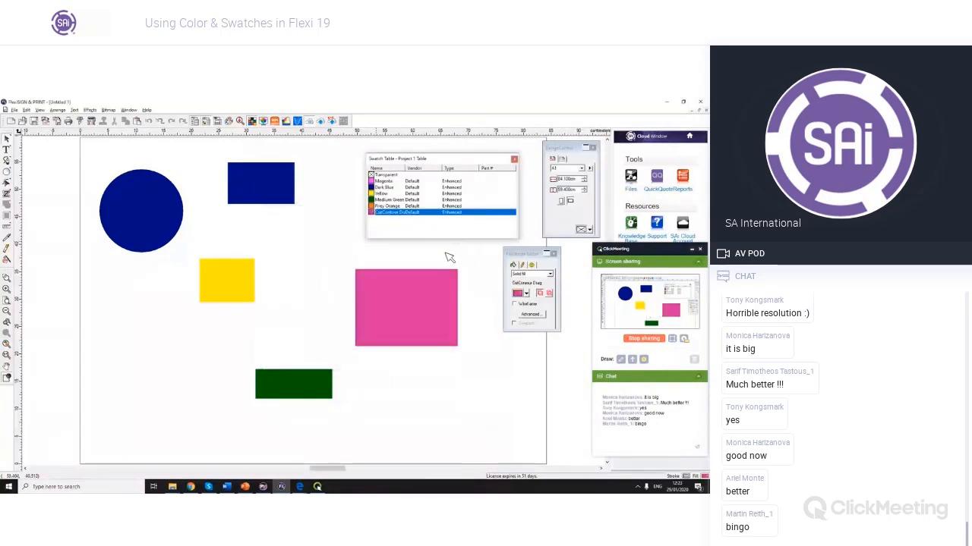
left_click_drag(370, 213, 236, 273)
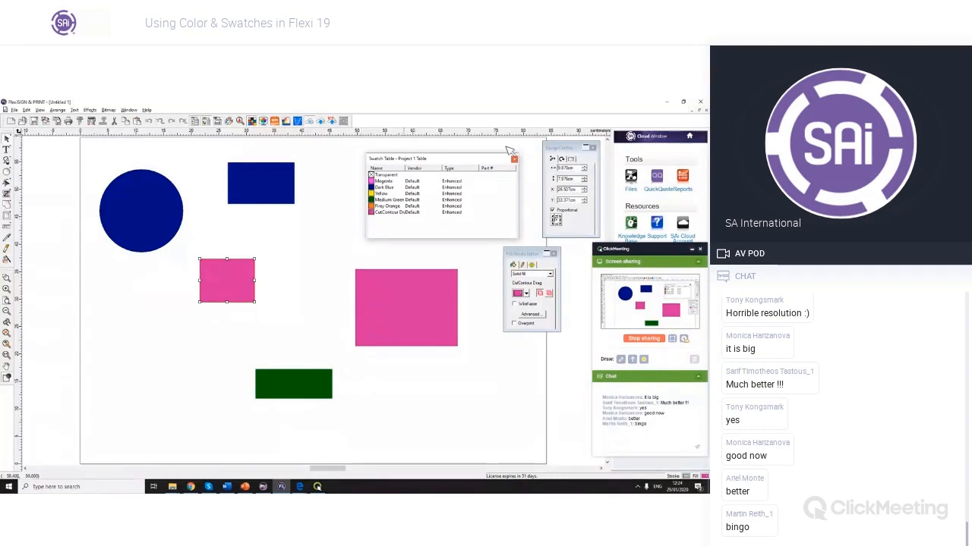
Dock the Project 1 Table as a color strip and delete all the shapes from the page.
left_click_drag(517, 155, 503, 129)
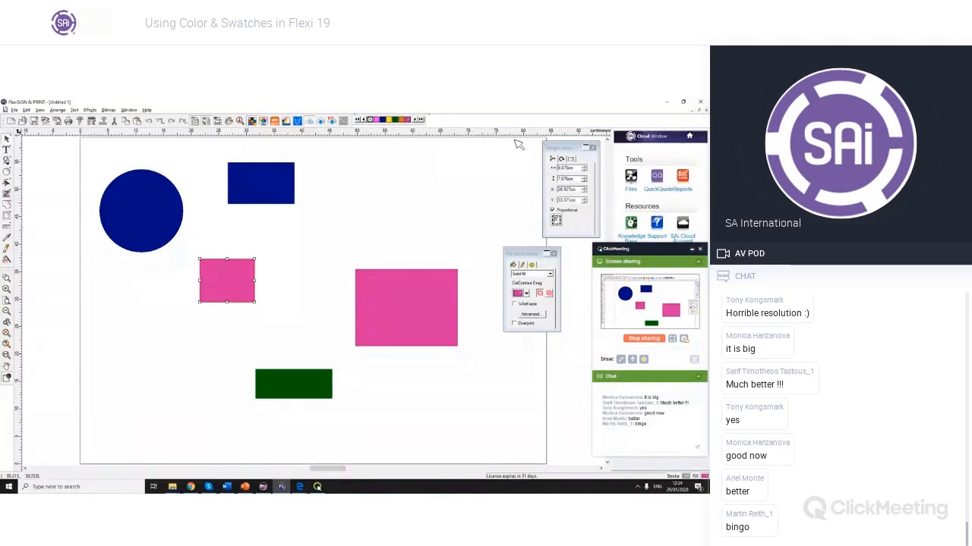
left_click_drag(95, 159, 484, 392)
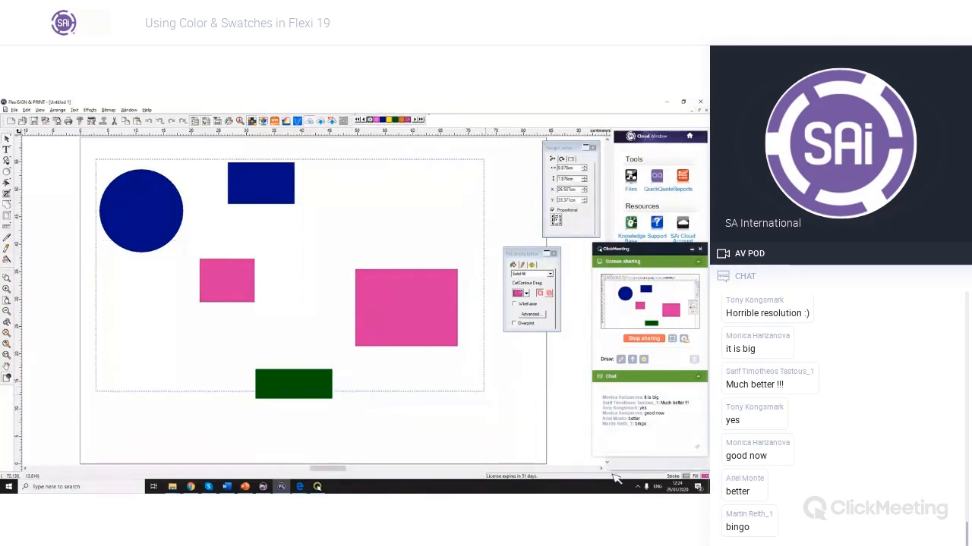
key("Delete")
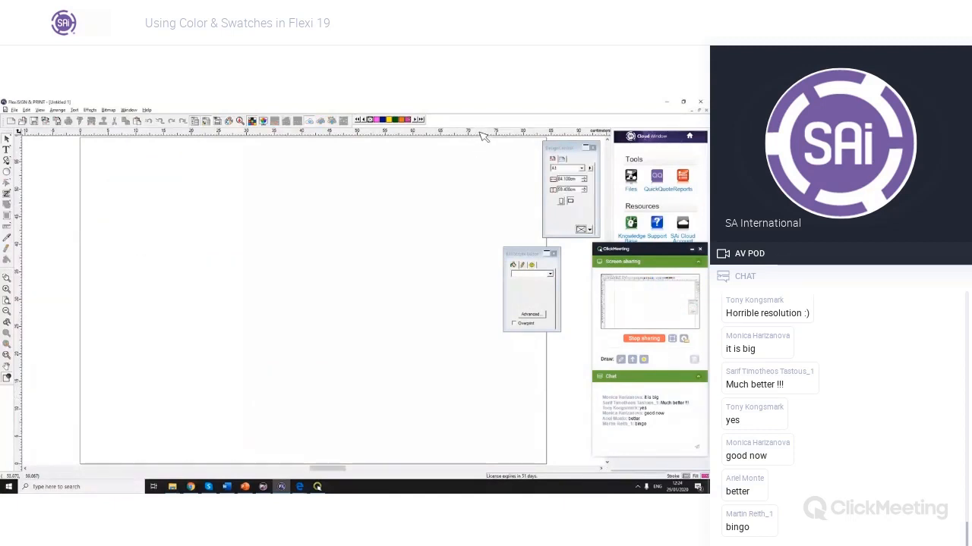
Open the PANTONE(r) Solid Coated.slb swatch table from the Pantone folder in the Swatch Library folder.
right_click(384, 121)
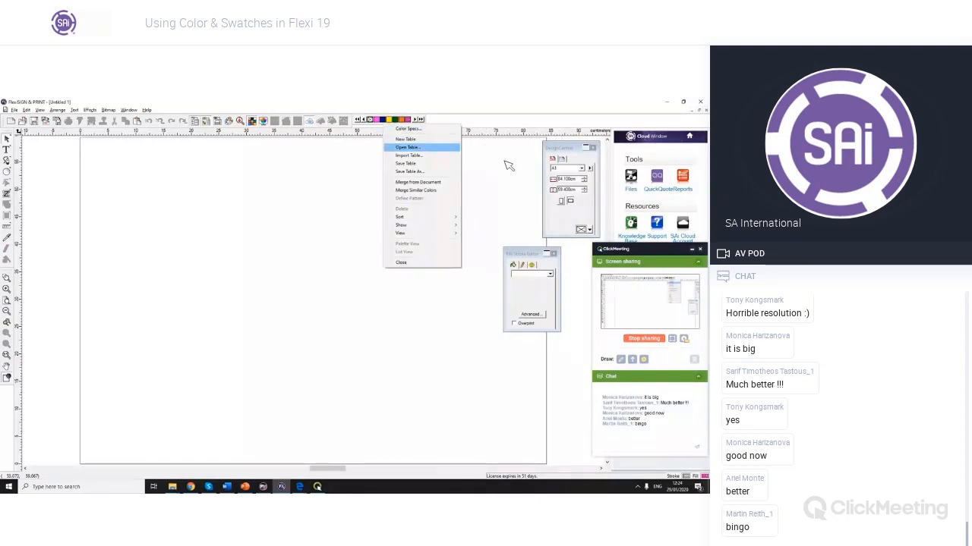
left_click(407, 147)
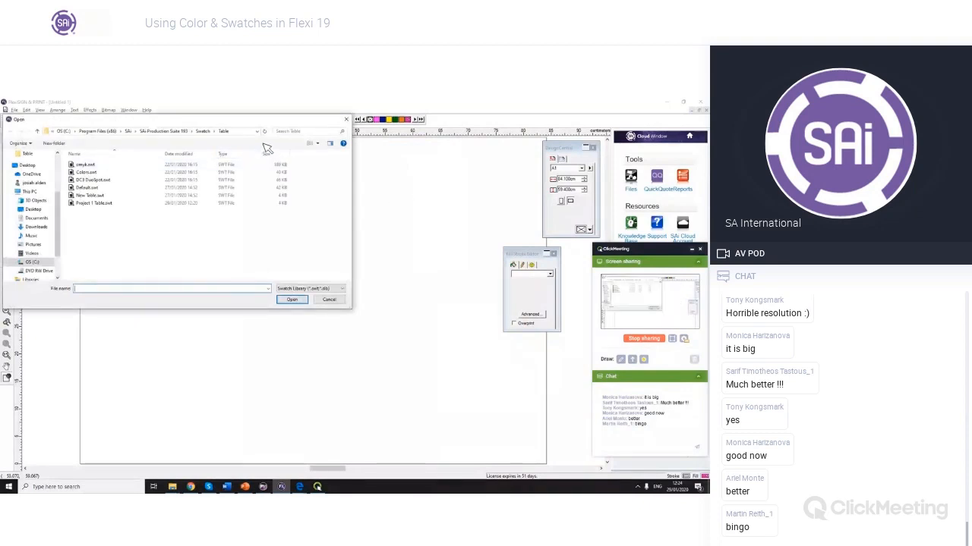
left_click(203, 132)
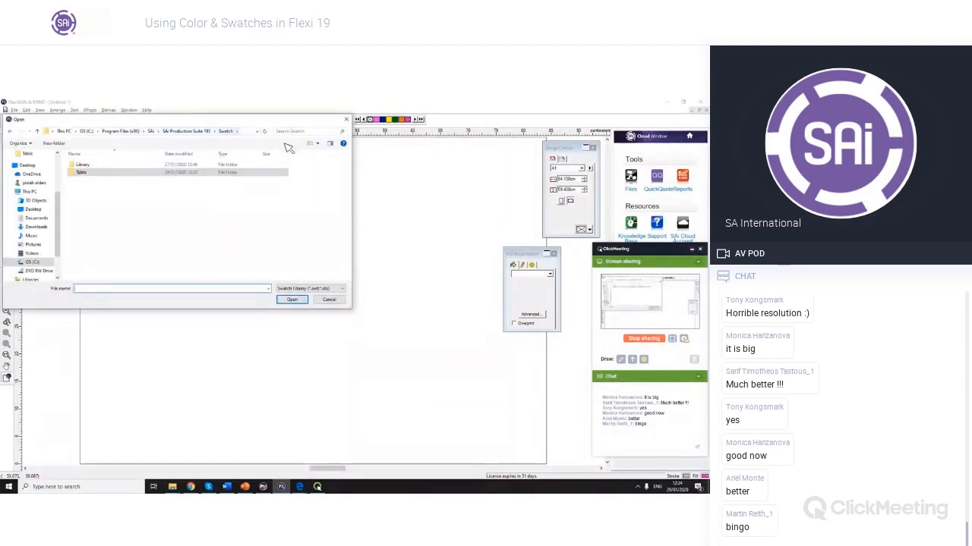
double_click(179, 165)
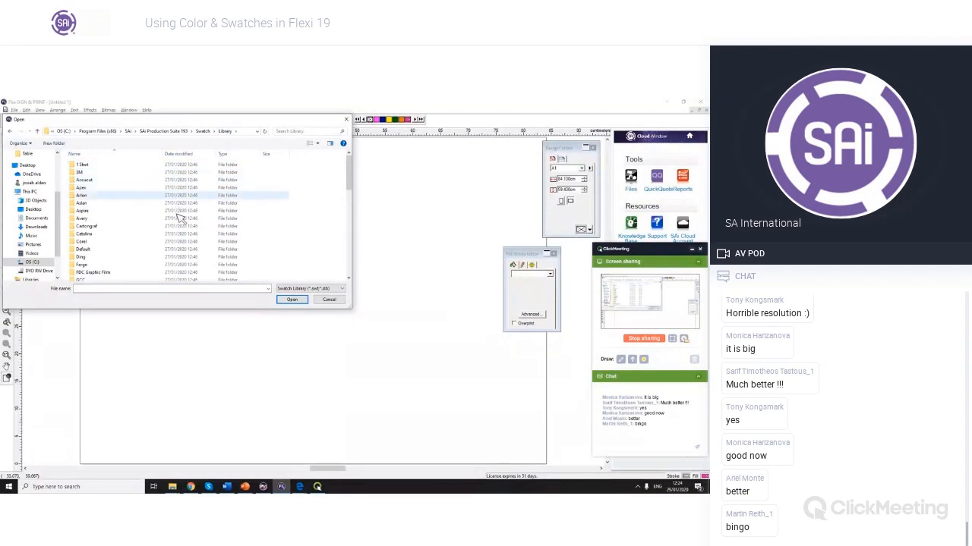
scroll(182, 243, "down", 3)
scroll(185, 253, "down", 6)
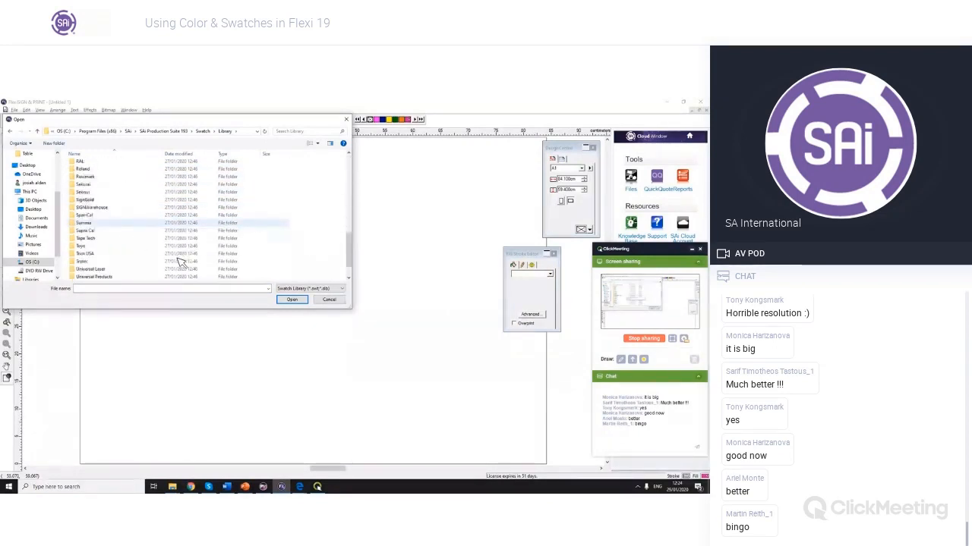
left_click(165, 208)
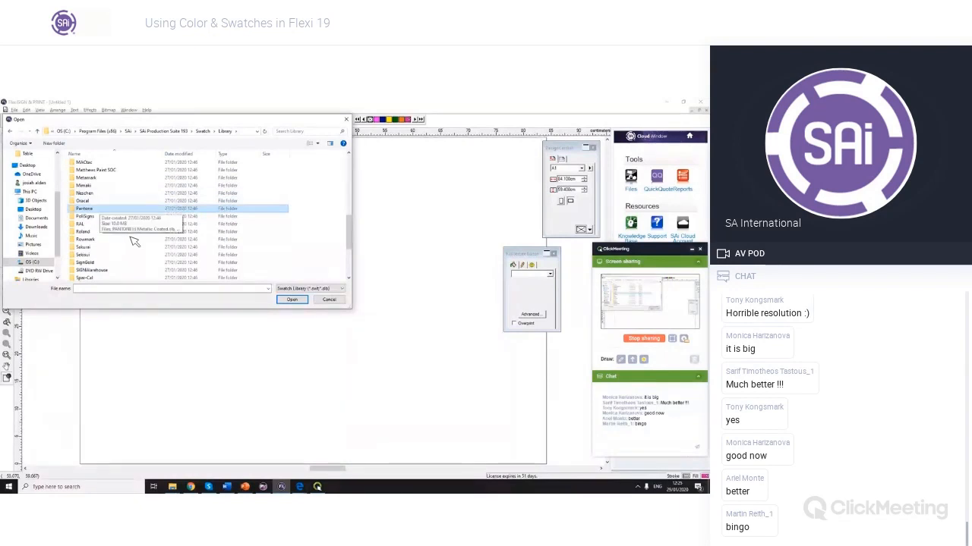
key("Return")
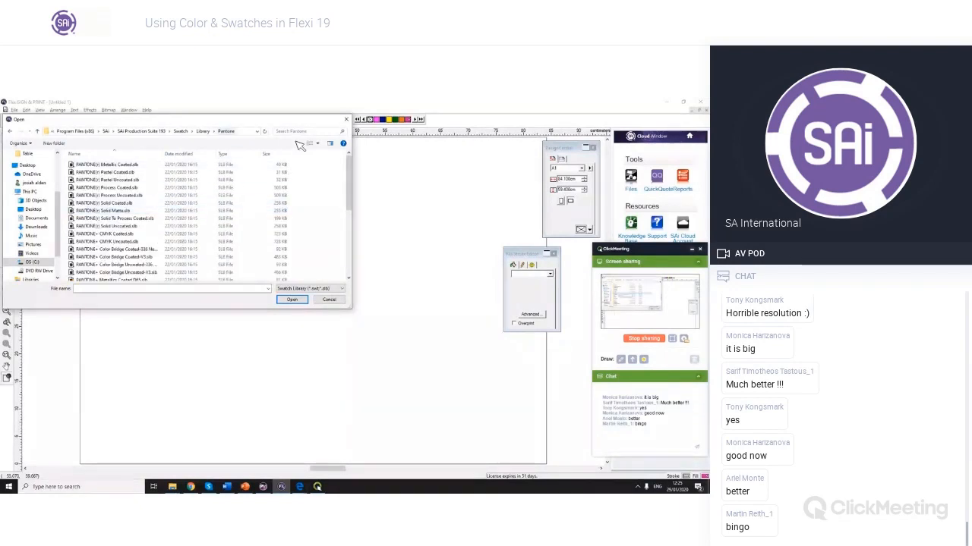
left_click(164, 203)
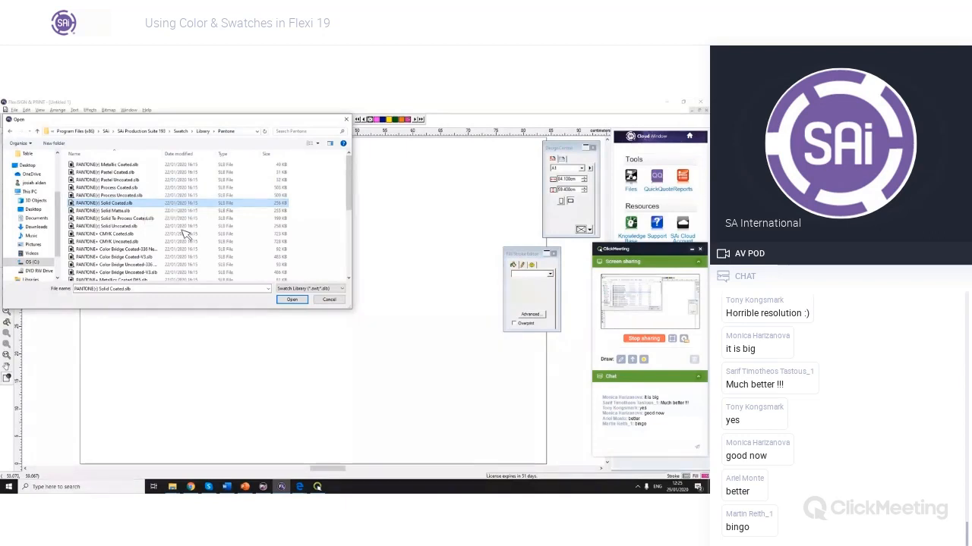
key("Return")
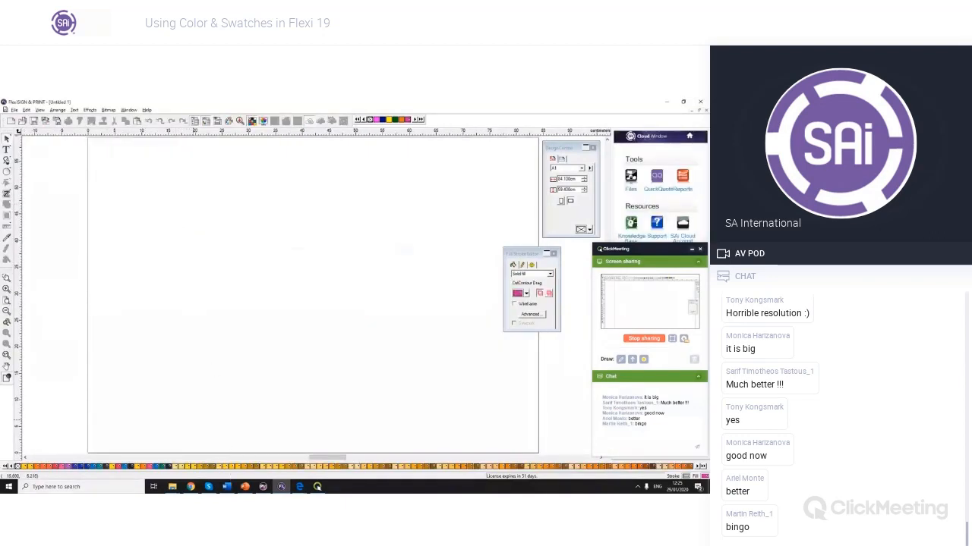
Undock the Pantone table and fill a new circle about 11.3 cm in radius with PANTONE Warm Red C and one about 8.4 cm with PANTONE Violet C.
double_click(385, 466)
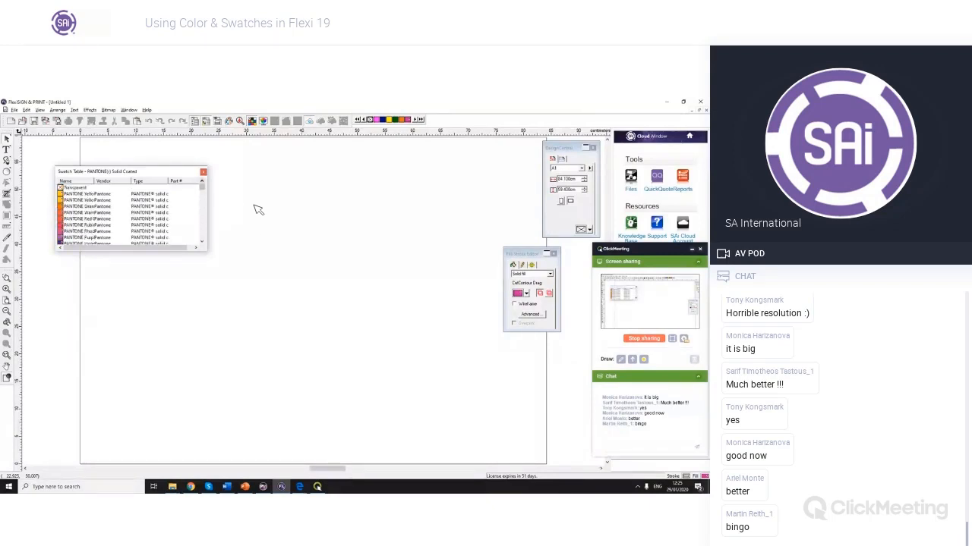
left_click_drag(205, 172, 192, 146)
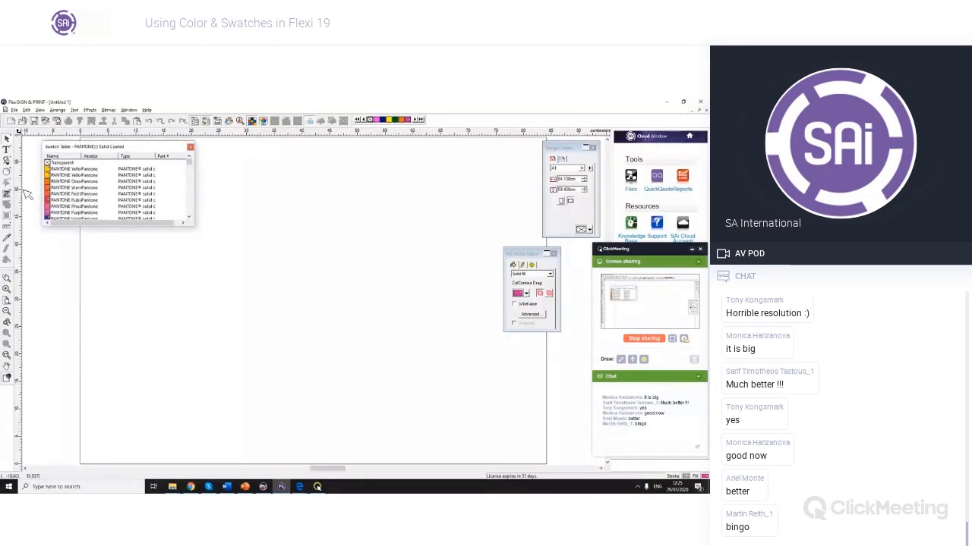
left_click(7, 173)
left_click_drag(275, 296, 392, 415)
left_click(67, 212)
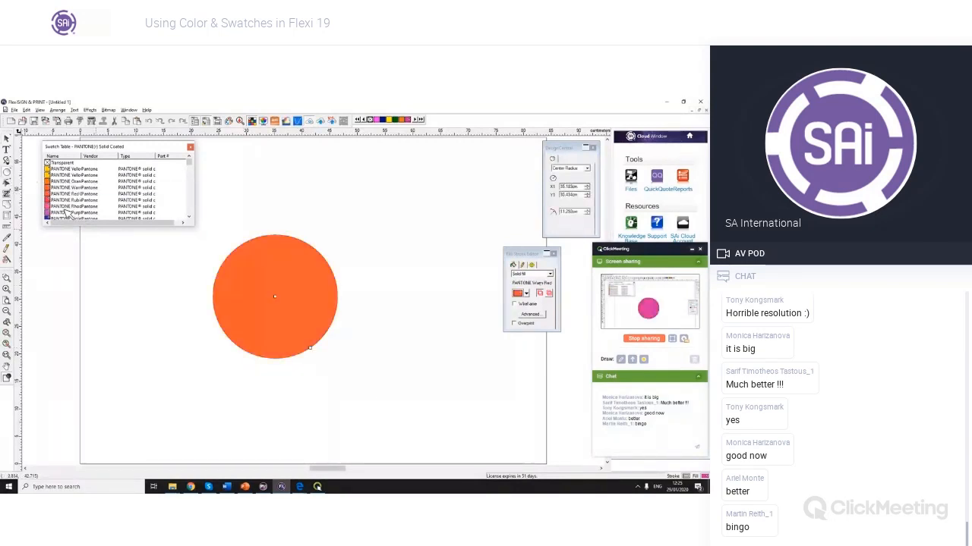
left_click_drag(410, 226, 431, 266)
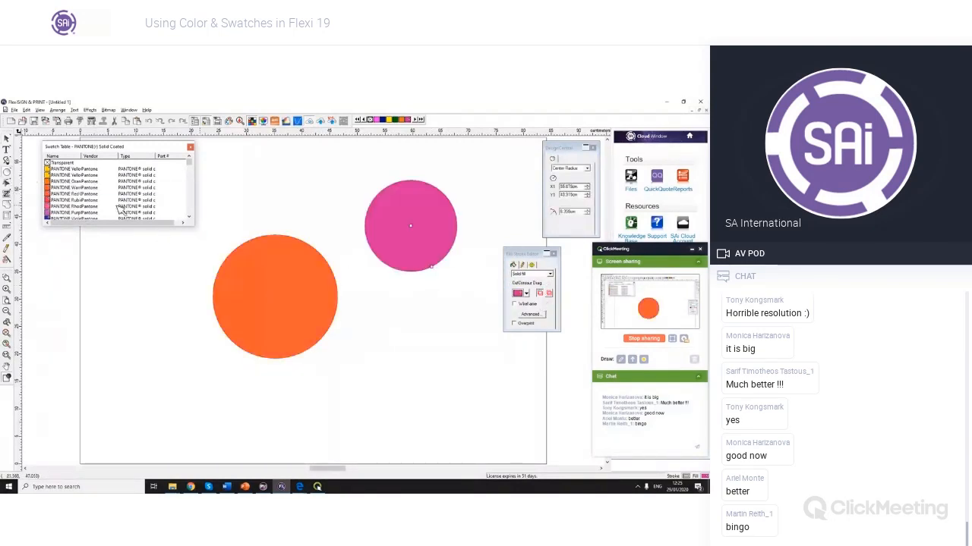
left_click(68, 218)
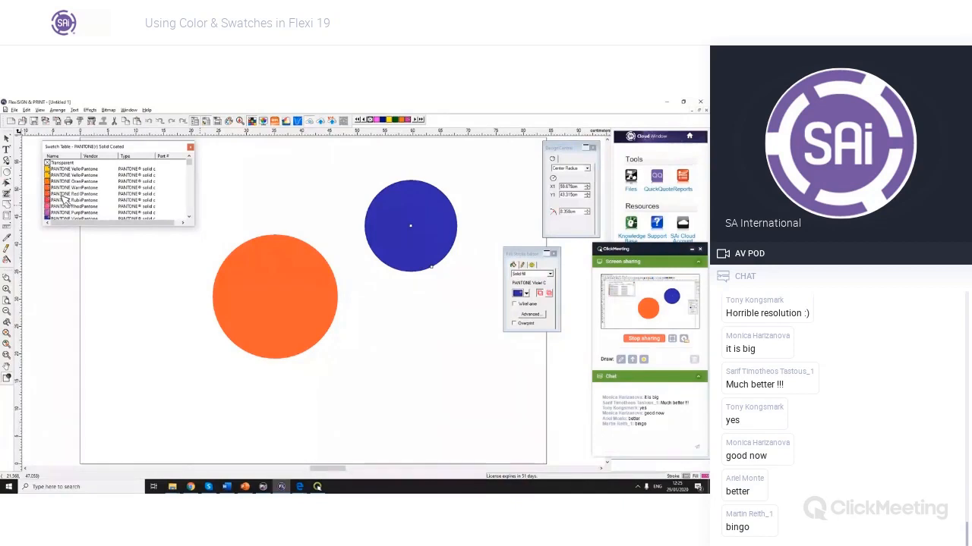
Widen the Pantone table's Name column, fill the smaller circle with PANTONE Yellow C and deselect it.
left_click_drag(82, 156, 137, 156)
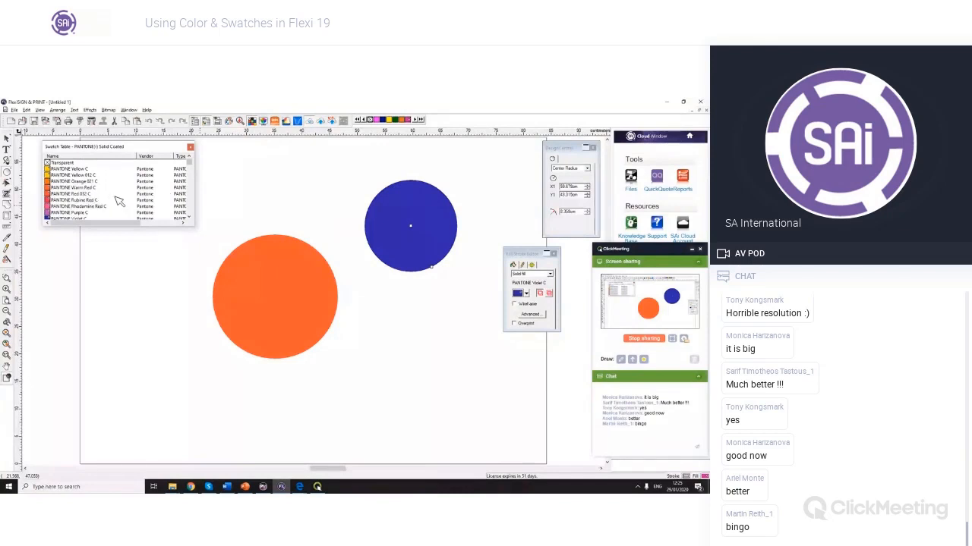
left_click(77, 169)
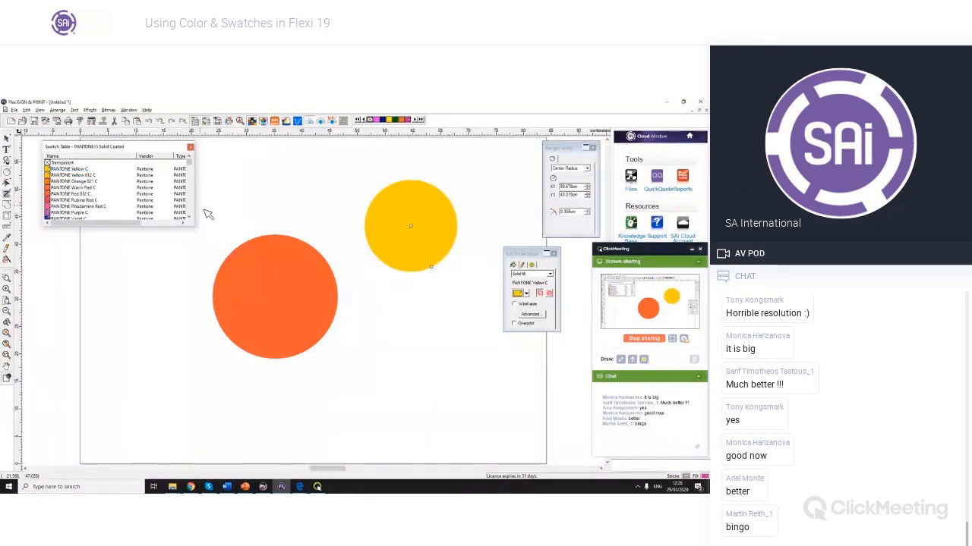
left_click(7, 139)
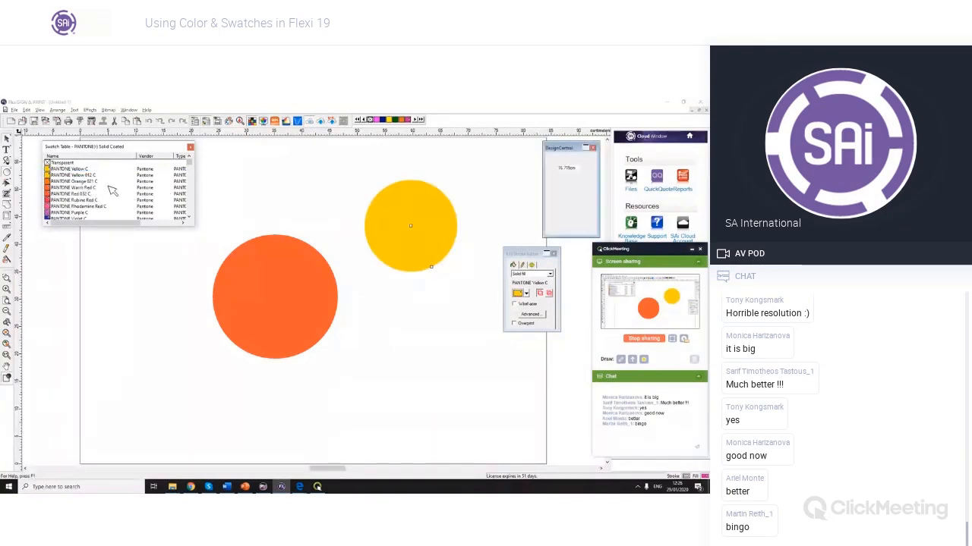
left_click(440, 367)
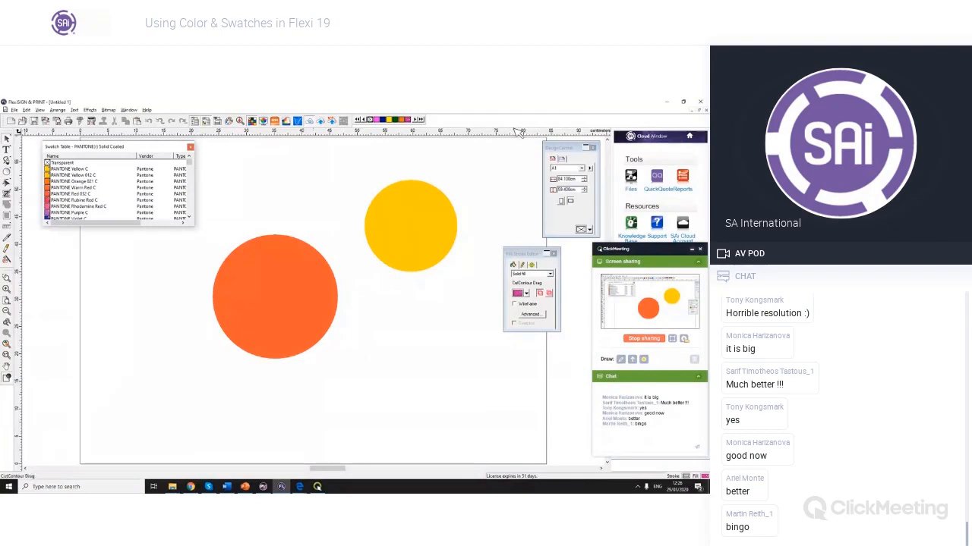
Load the Spot Color.slb swatch table from the Mimaki folder in the Swatch Library folder.
right_click(400, 126)
right_click(389, 122)
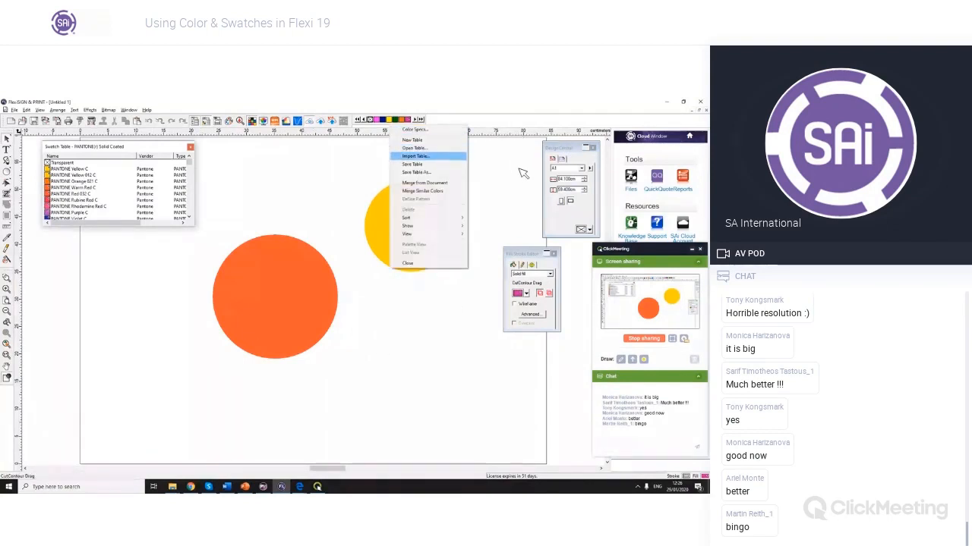
left_click(416, 156)
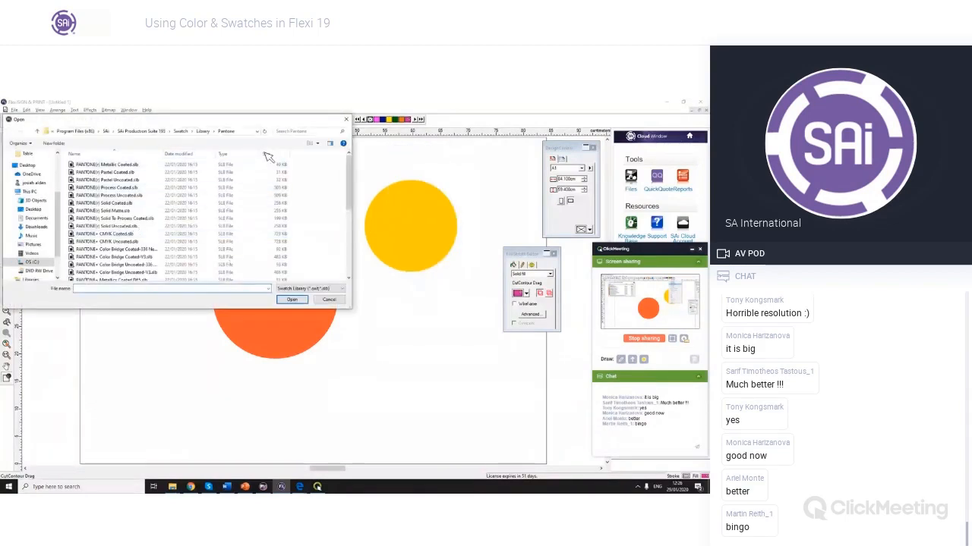
left_click(203, 130)
scroll(137, 220, "down", 3)
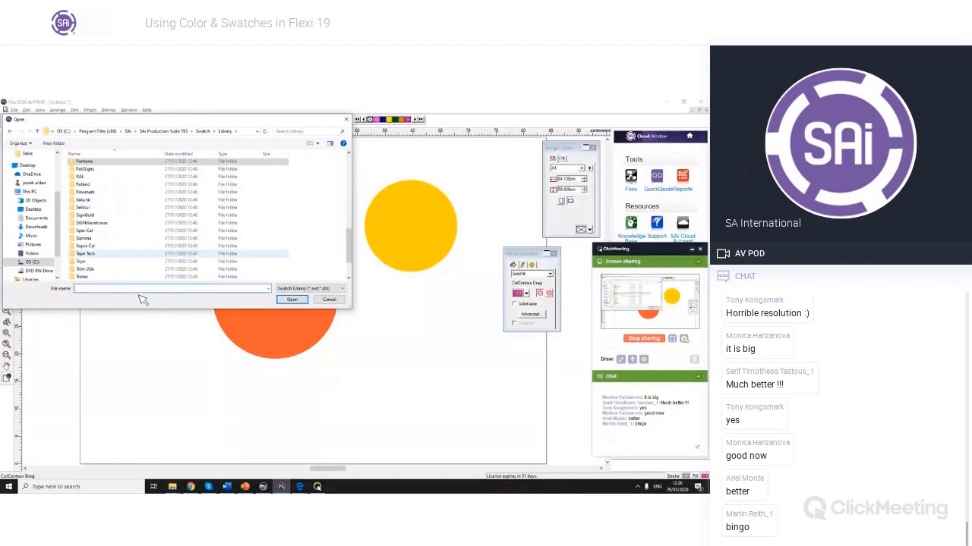
scroll(133, 258, "up", 2)
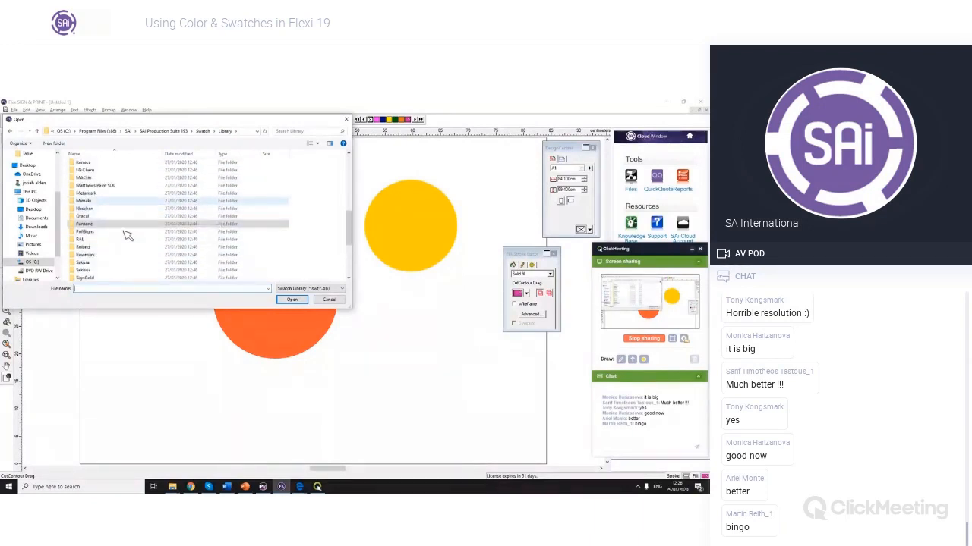
double_click(128, 233)
left_click(114, 180)
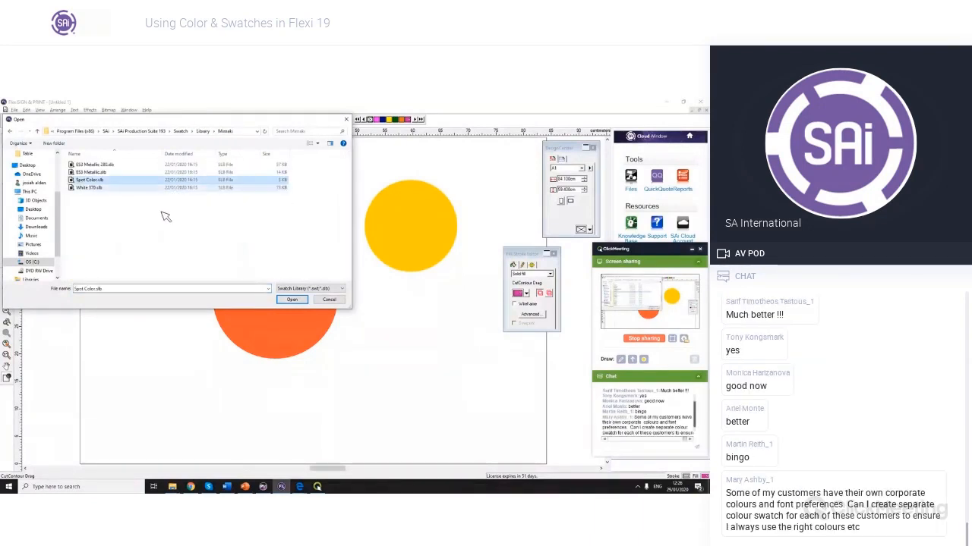
left_click(293, 299)
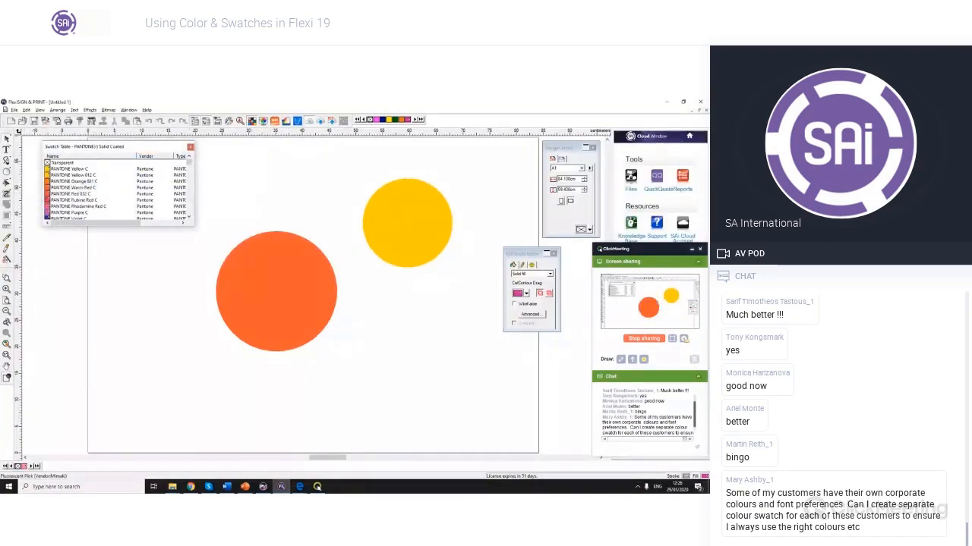
Import Roland Metallic Color System Library.slb from the Roland folder in the Swatch Library into the PANTONE Solid Coated table.
right_click(129, 200)
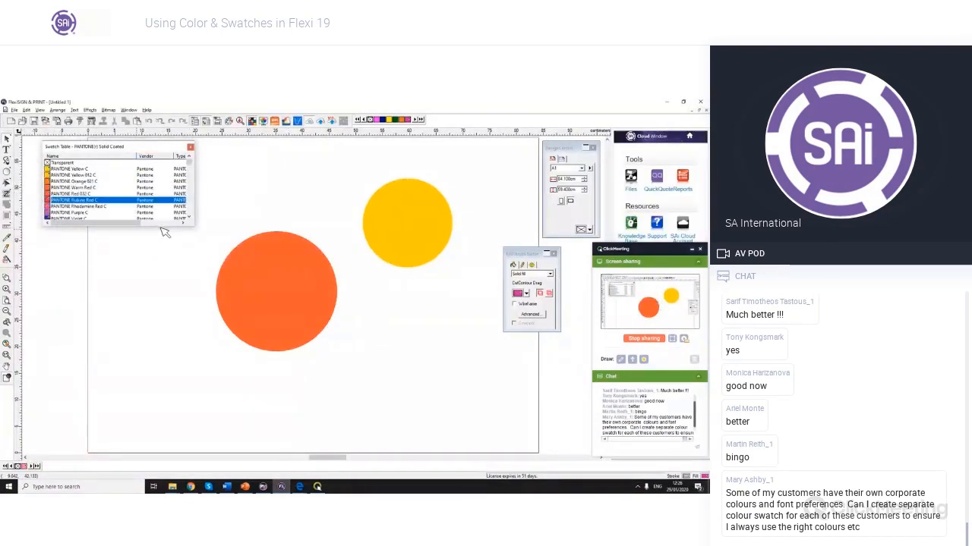
left_click(180, 233)
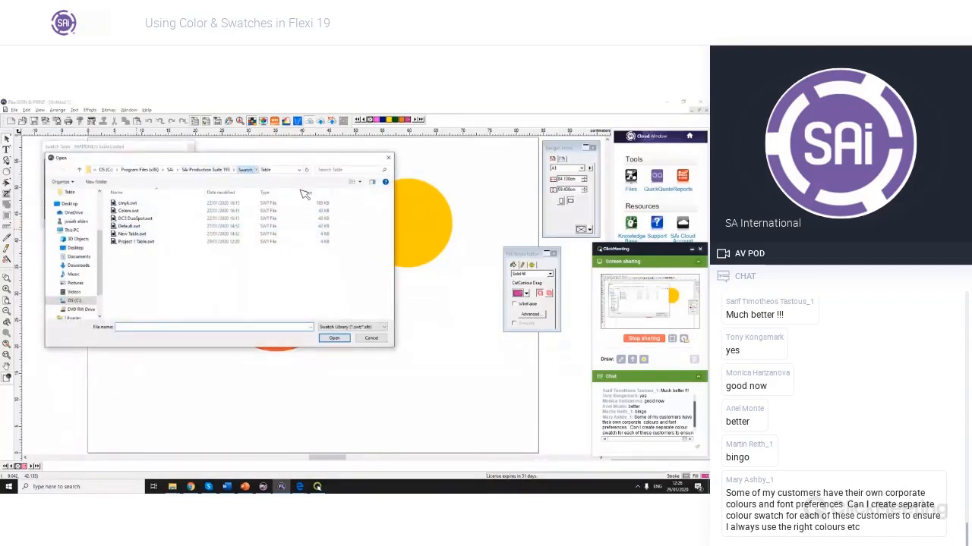
left_click(244, 170)
double_click(152, 204)
scroll(187, 304, "down", 10)
key("Return")
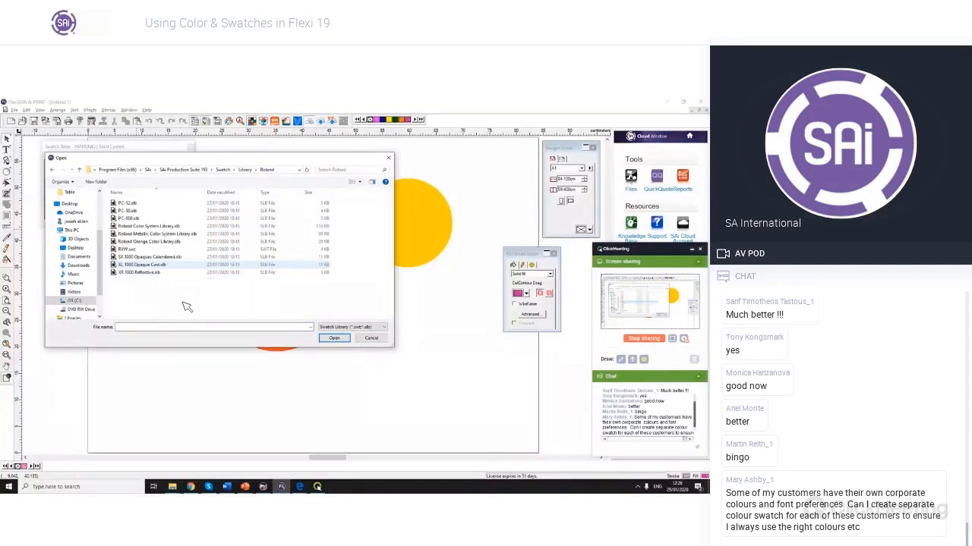
left_click(199, 227)
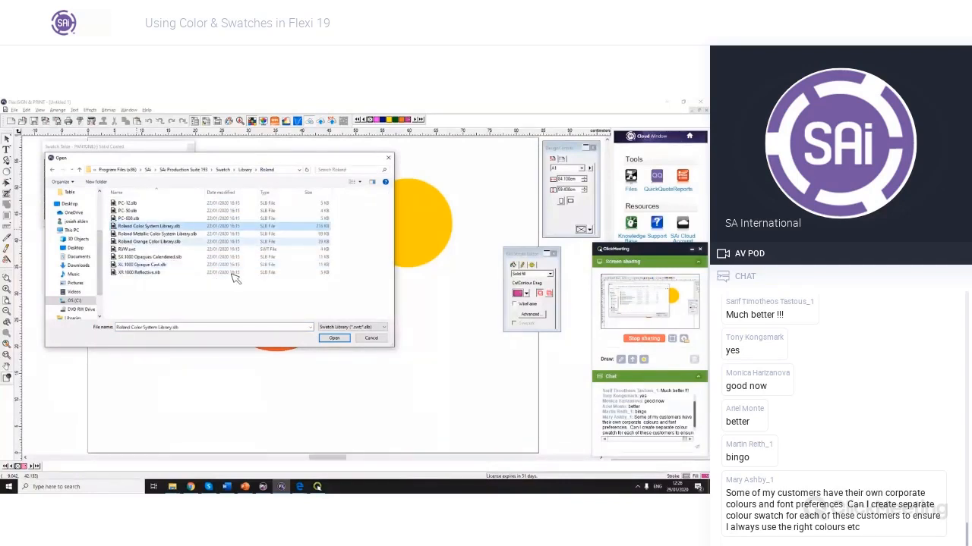
key("Down")
key("Down")
key("Down")
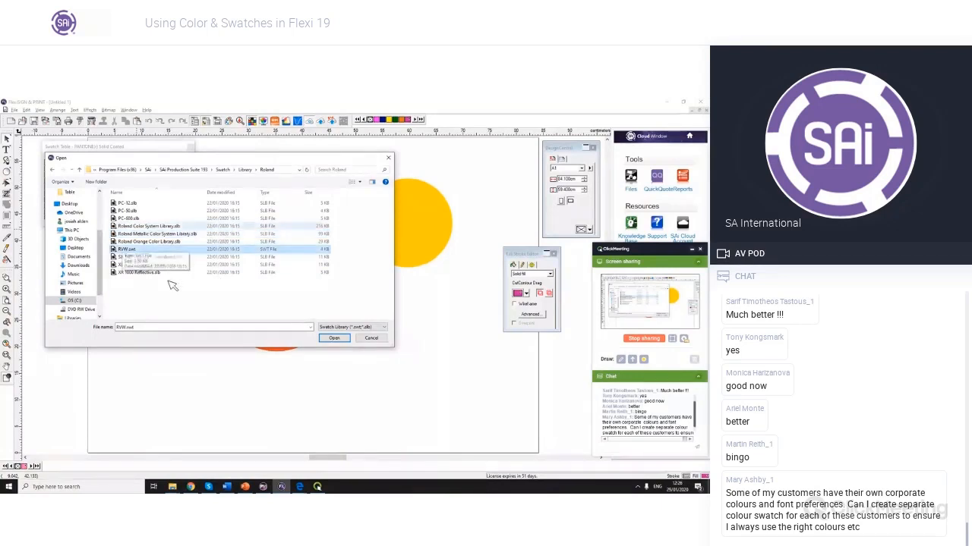
key("Up")
key("Up")
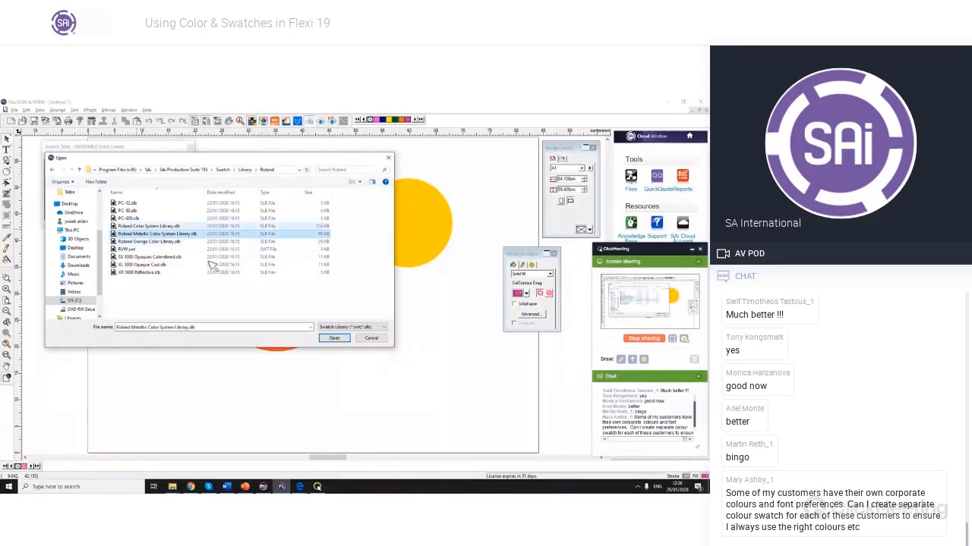
key("Return")
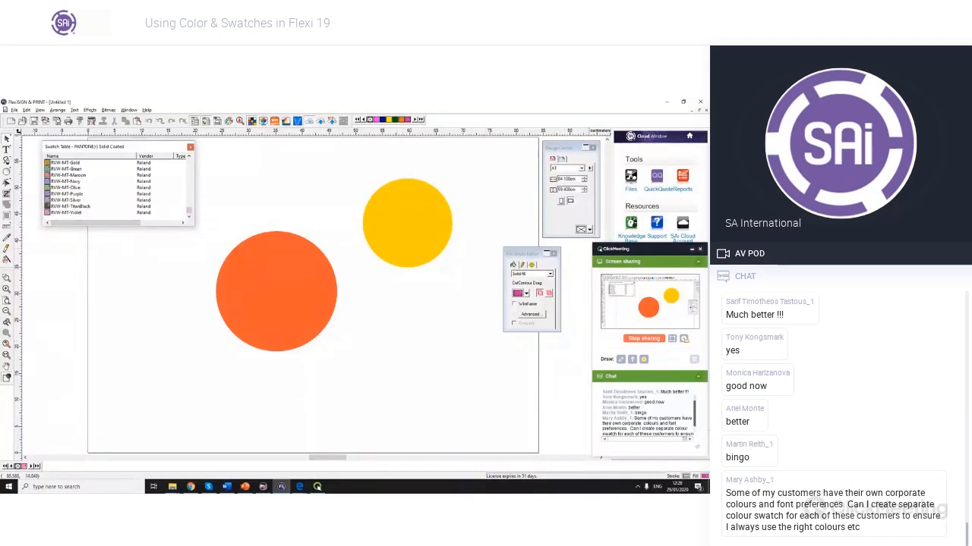
Close the PANTONE Solid Coated table without saving its changes and delete both circles from the page.
left_click(693, 415)
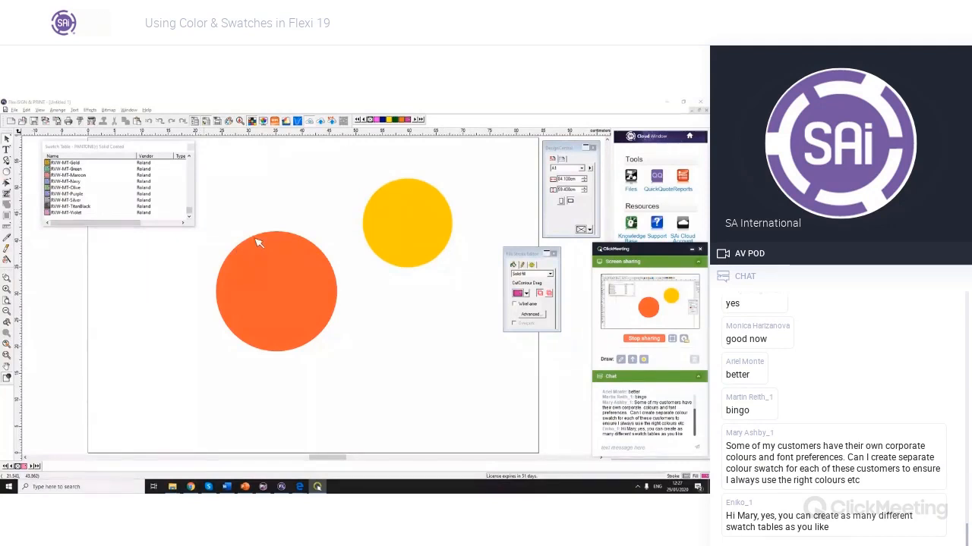
left_click(190, 148)
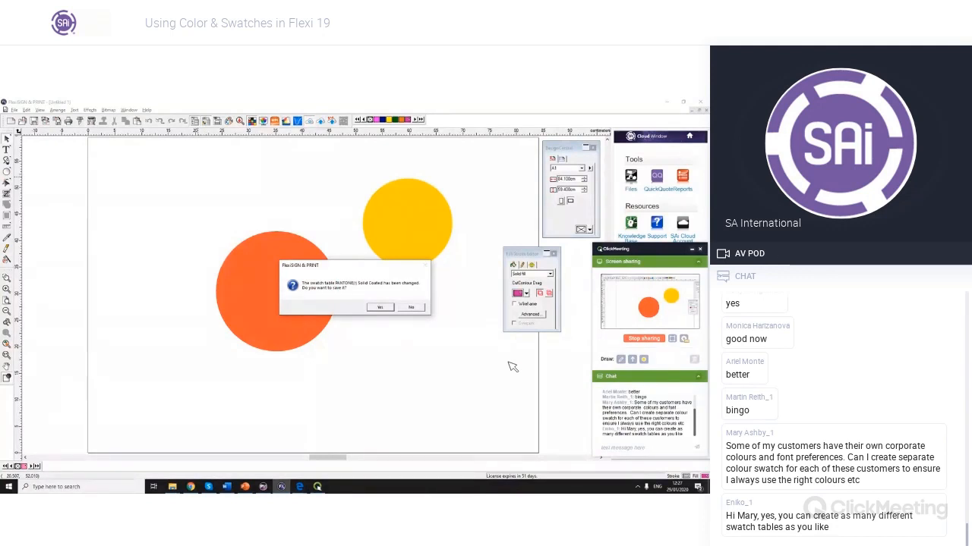
left_click(410, 306)
left_click_drag(320, 219, 560, 397)
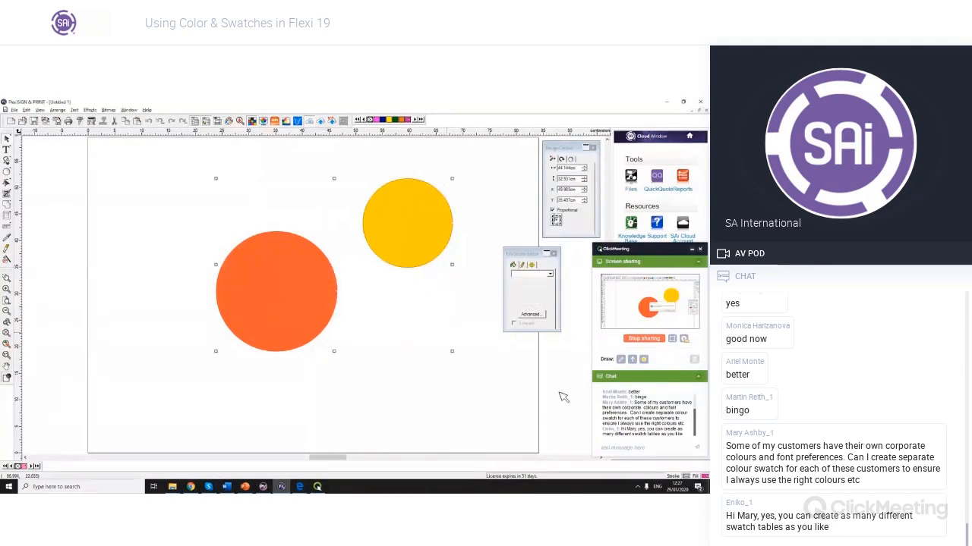
key("Delete")
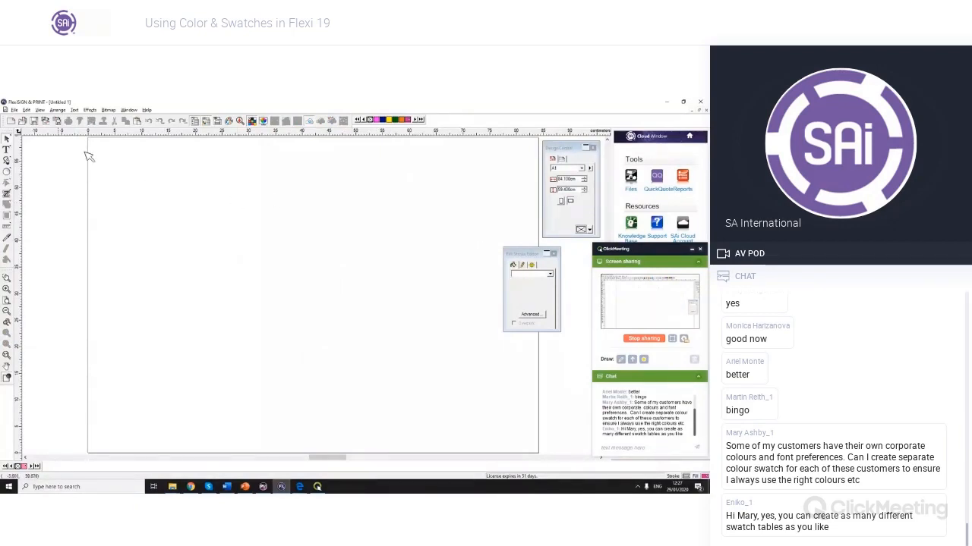
Import Beer logo.eps from the Webinar folder, place it on the page and deselect it.
left_click(47, 122)
left_click(251, 262)
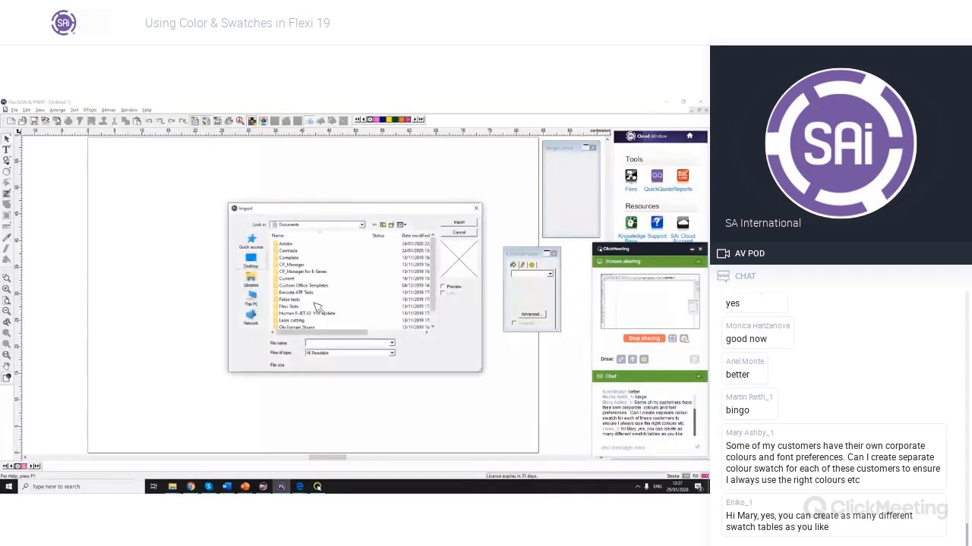
double_click(299, 300)
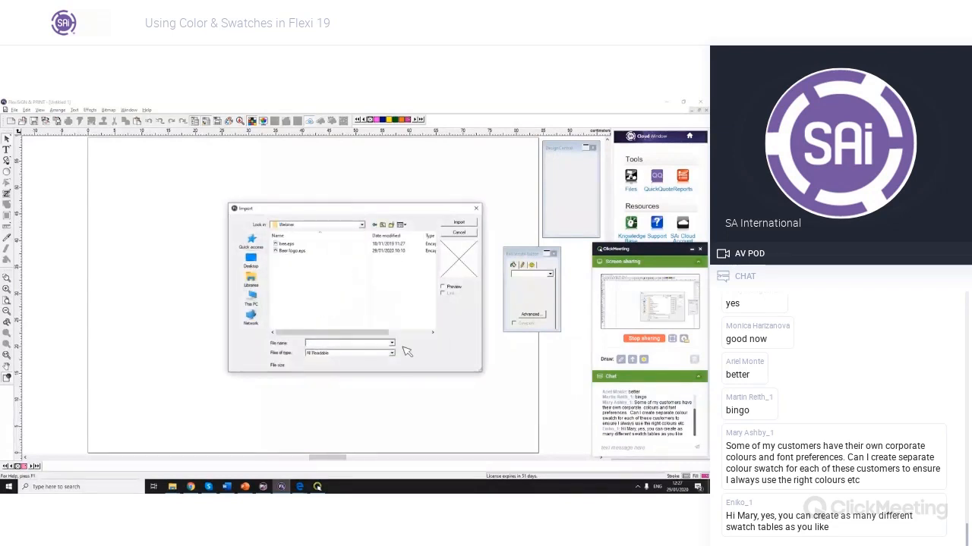
double_click(288, 251)
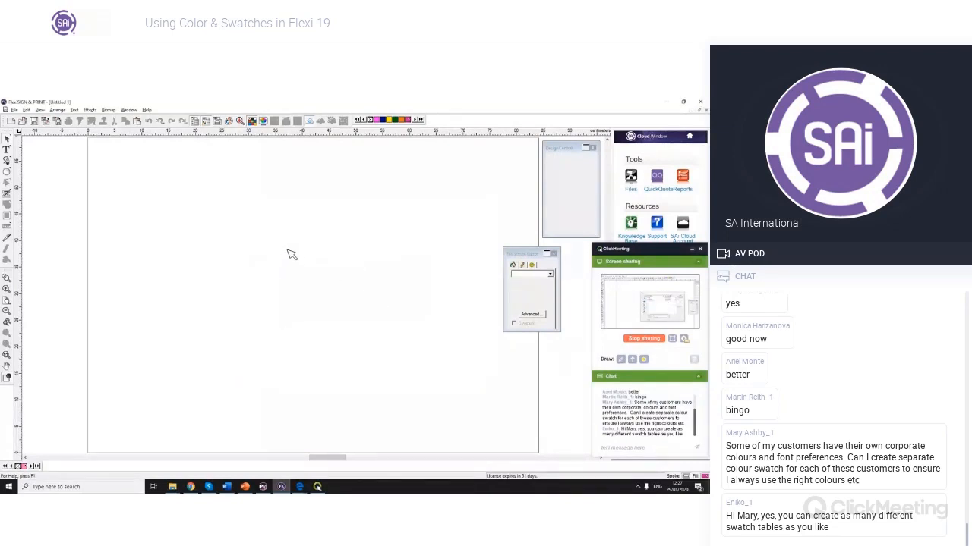
left_click(135, 164)
left_click(538, 337)
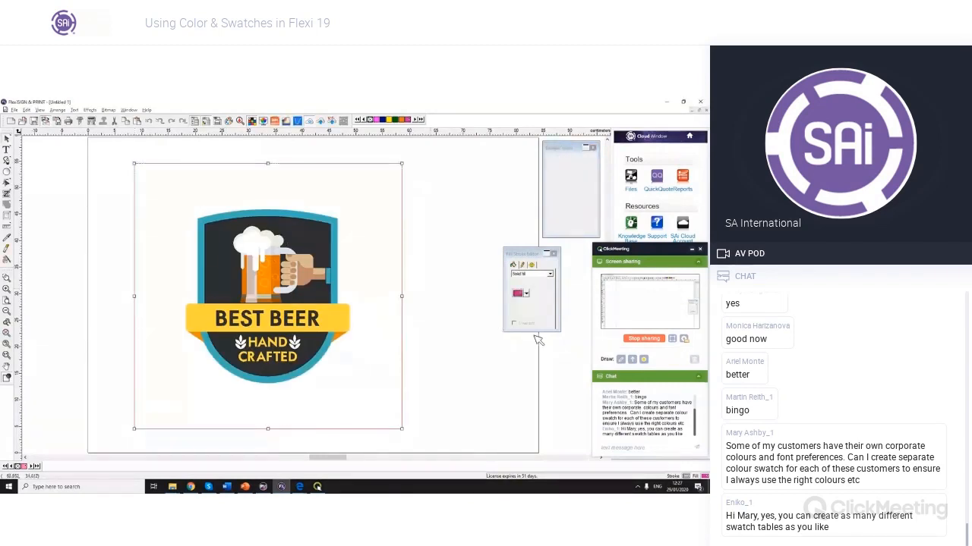
scroll(390, 288, "down", 3)
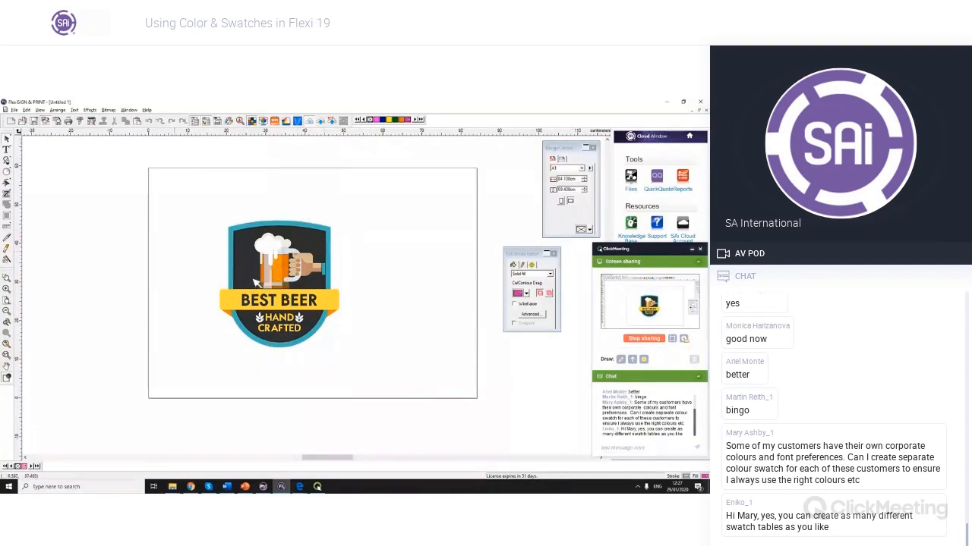
Create a new swatch table and undock it as a floating window beside the beer logo.
right_click(555, 131)
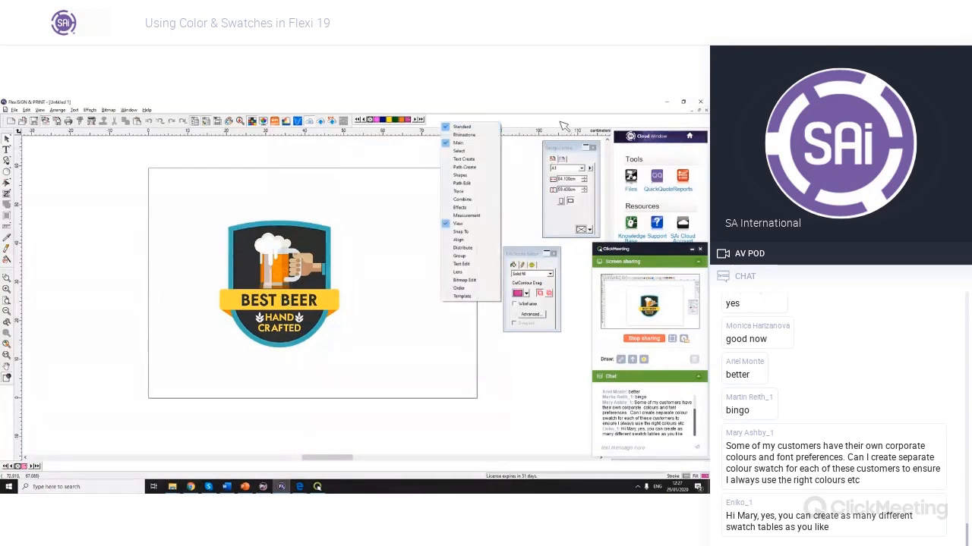
left_click(463, 134)
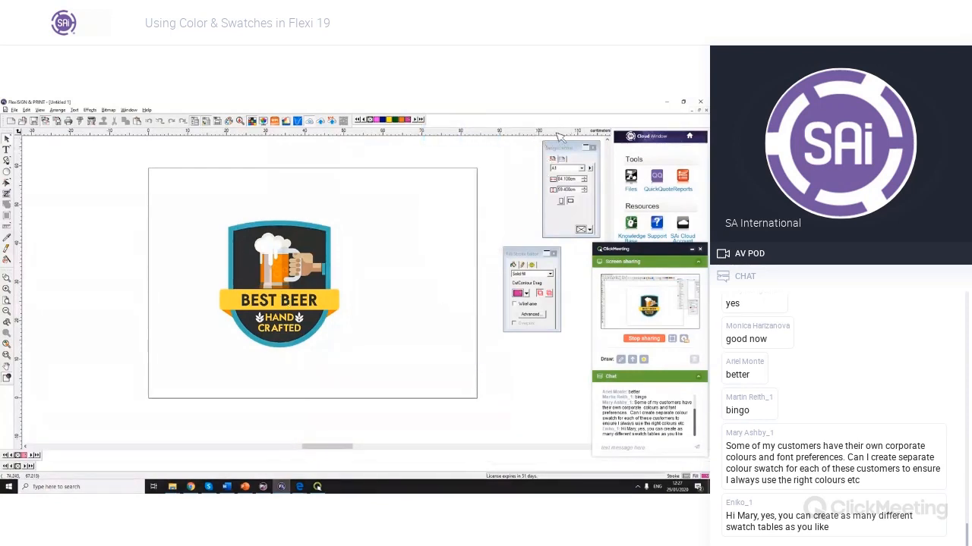
left_click_drag(76, 467, 112, 183)
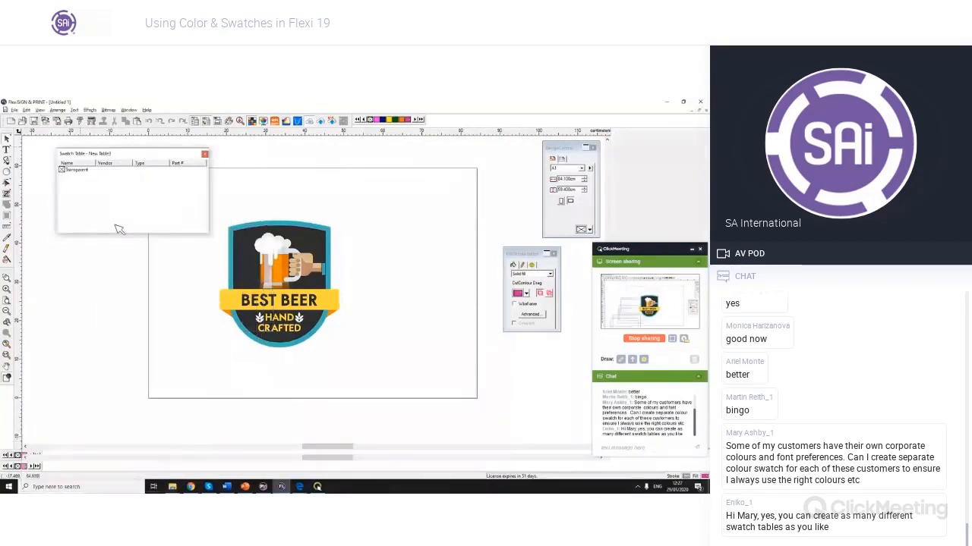
Merge the colors from the document into the new swatch table and look through the added swatches.
right_click(111, 210)
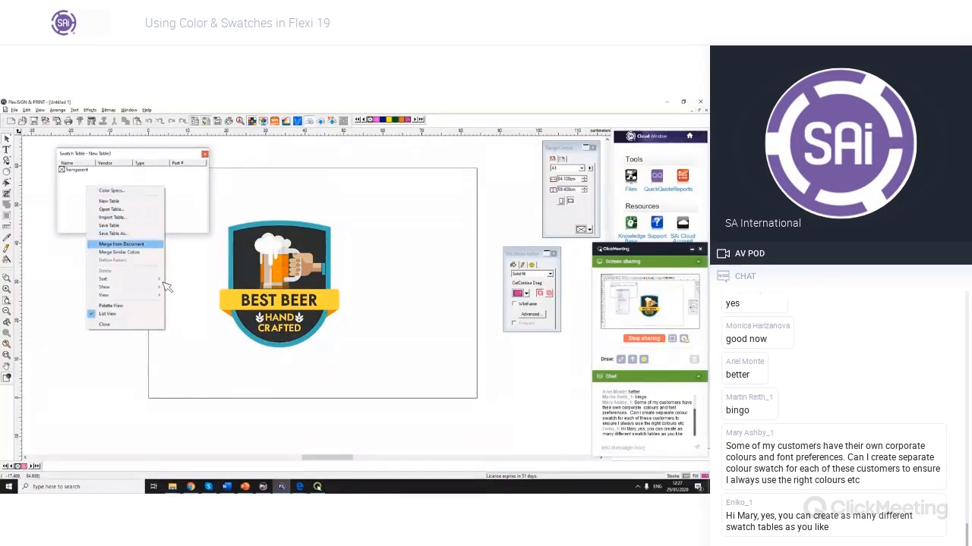
key("Return")
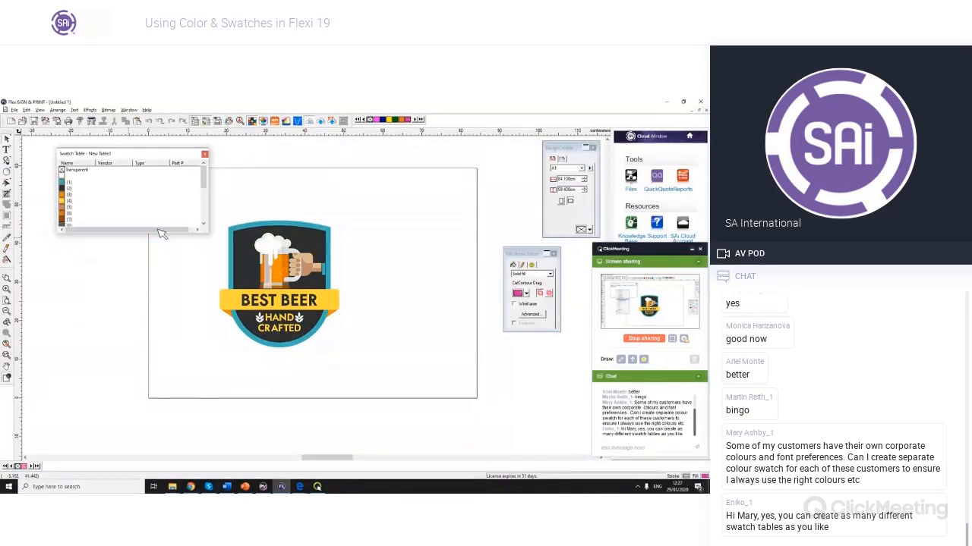
scroll(151, 224, "down", 4)
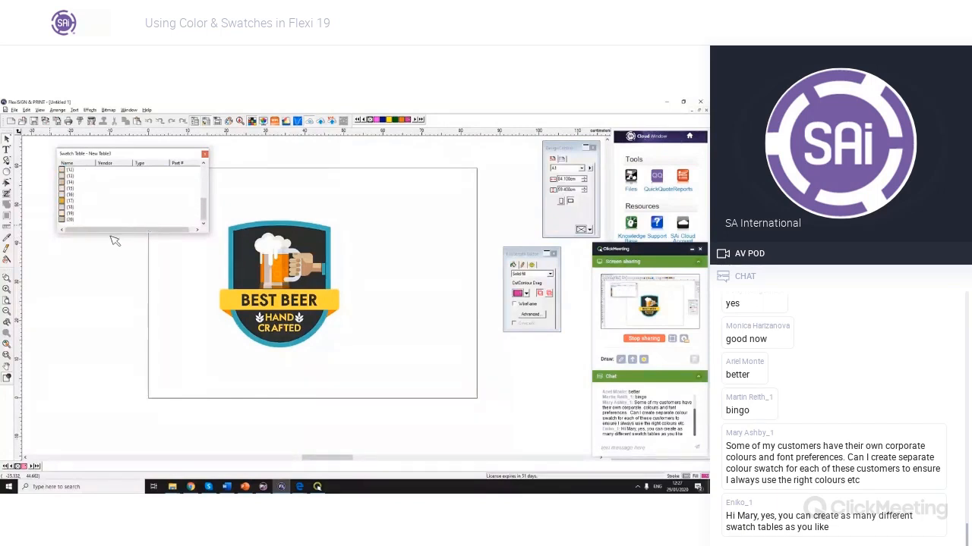
scroll(129, 228, "up", 4)
scroll(128, 224, "down", 1)
Delete swatch (6) from the new swatch table.
right_click(66, 195)
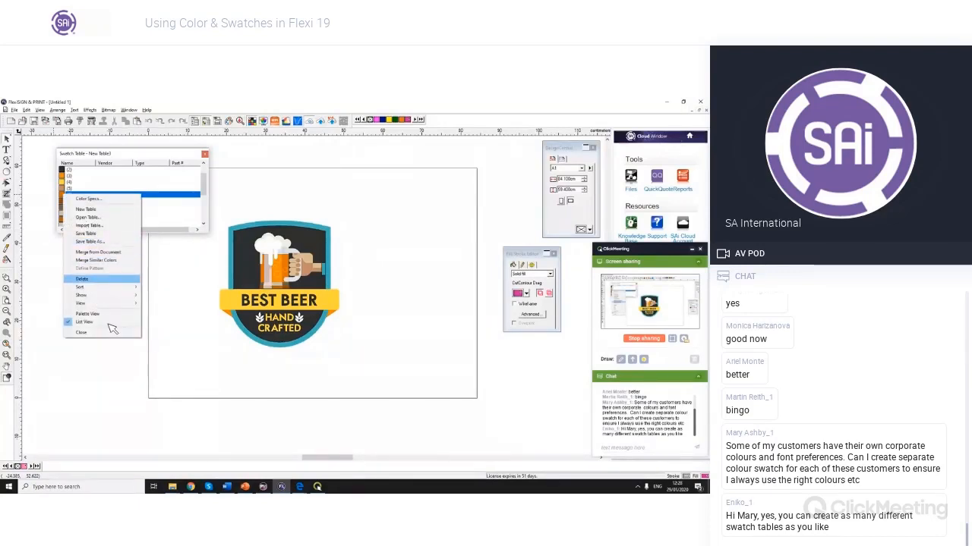
key("Return")
scroll(82, 229, "down", 2)
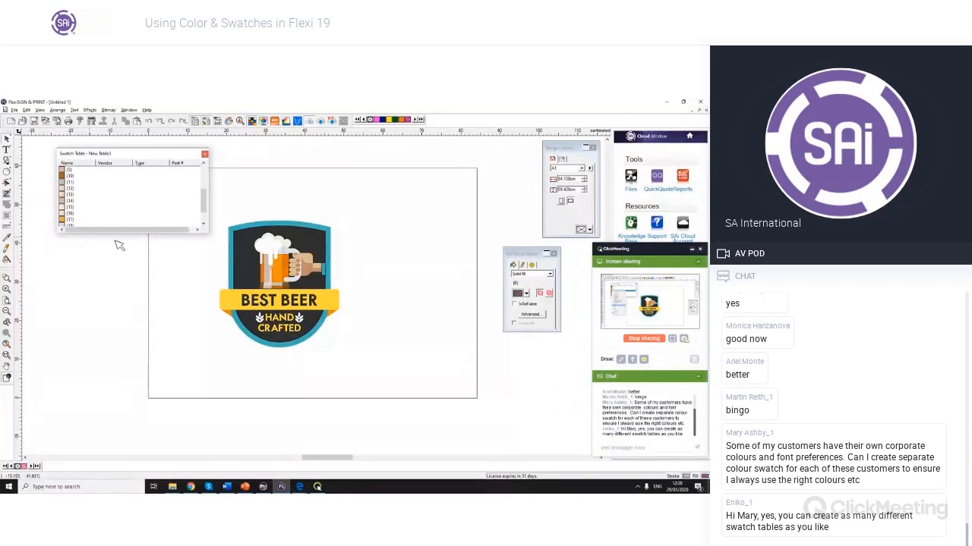
right_click(65, 211)
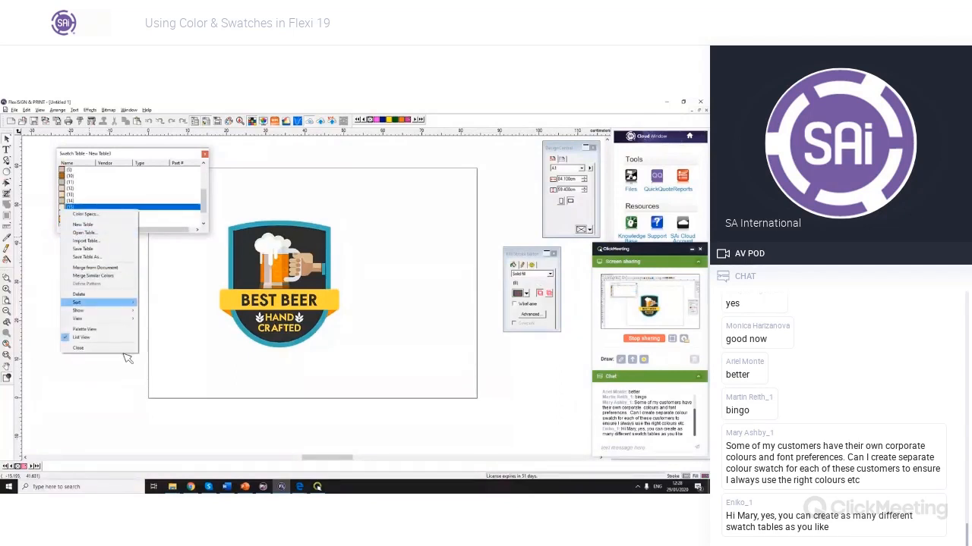
left_click(142, 252)
Move the new swatch table away from the logo and draw a wide rectangle just above the logo.
left_click_drag(122, 154, 478, 170)
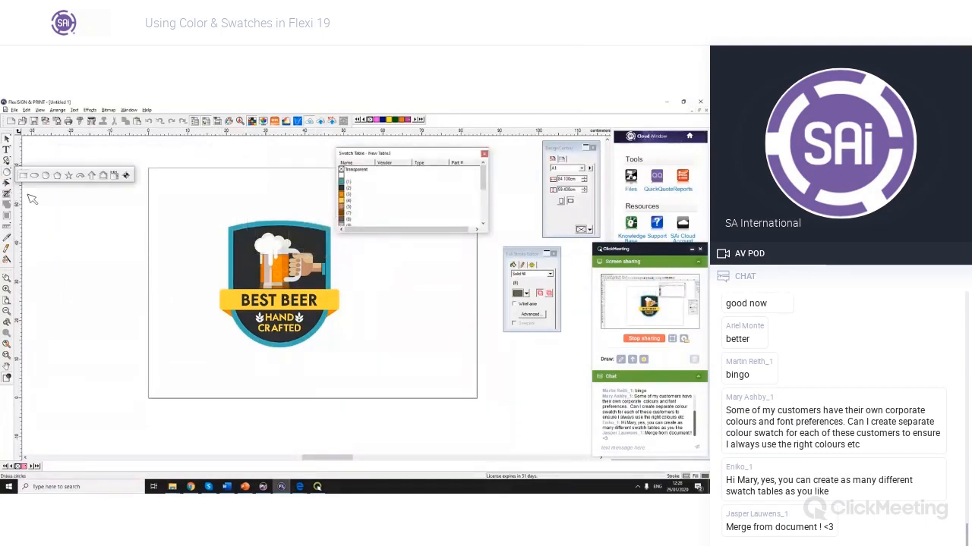
mouse_move(218, 171)
left_mouse_down()
mouse_move(314, 191)
mouse_move(340, 208)
left_mouse_up()
Move the new swatch table away from the logo and close it without saving a table file.
left_click_drag(458, 152, 515, 147)
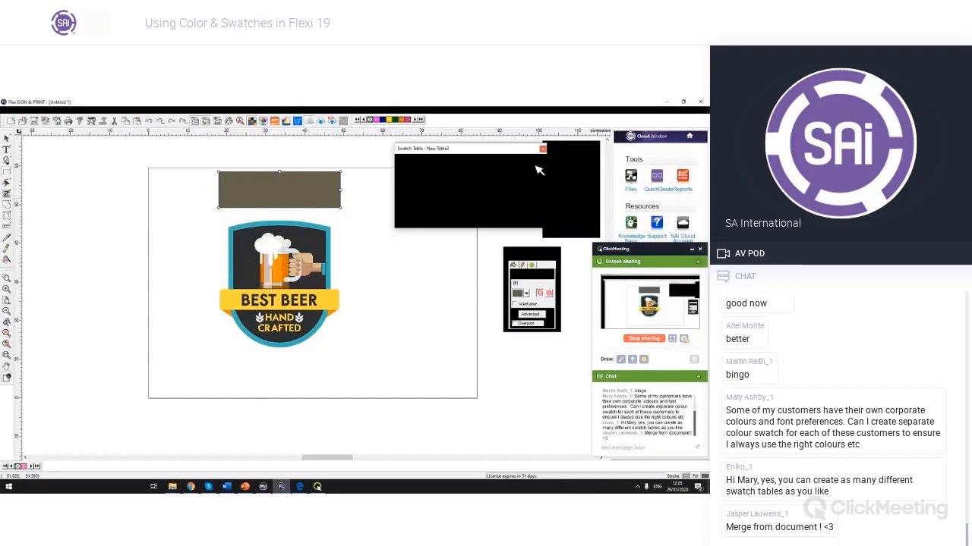
mouse_move(536, 166)
left_mouse_down()
mouse_move(595, 206)
mouse_move(541, 159)
left_mouse_up()
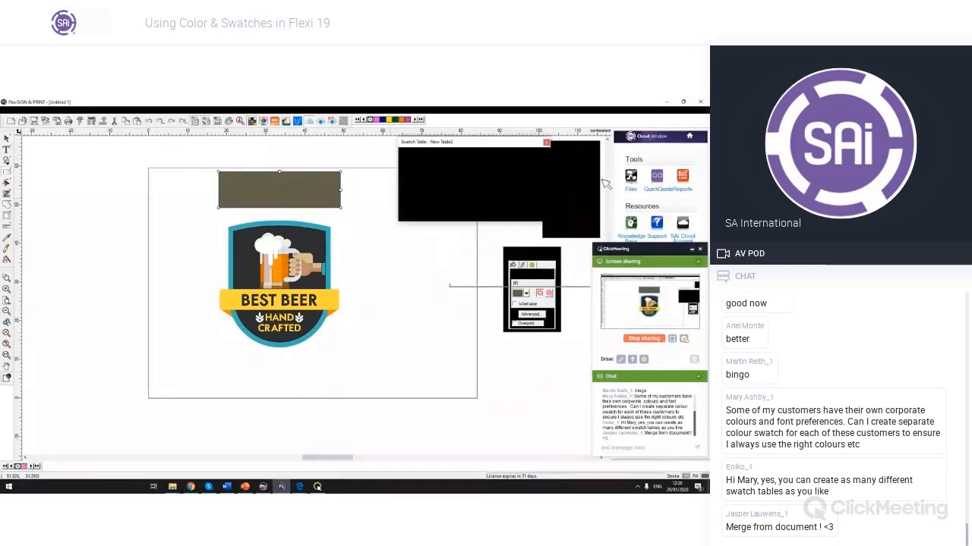
left_click(546, 142)
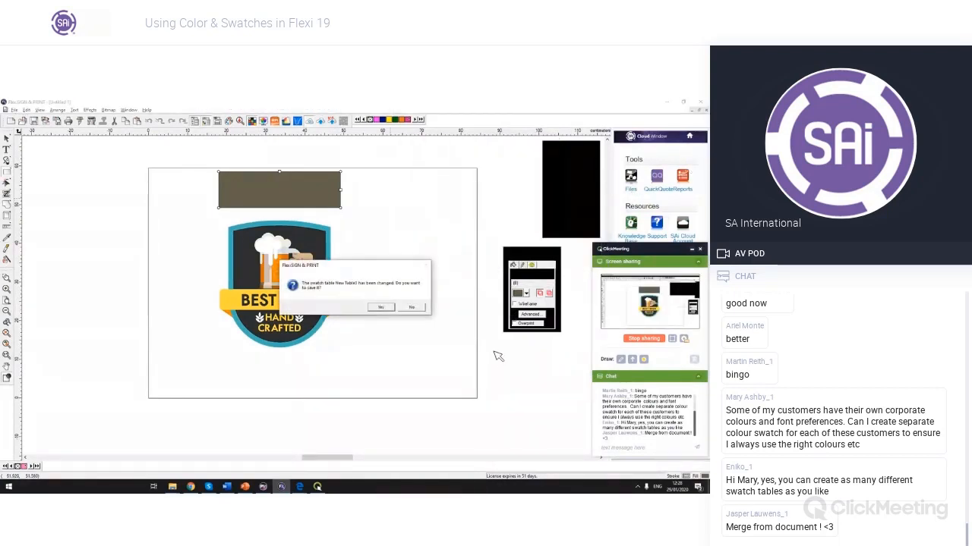
key("Return")
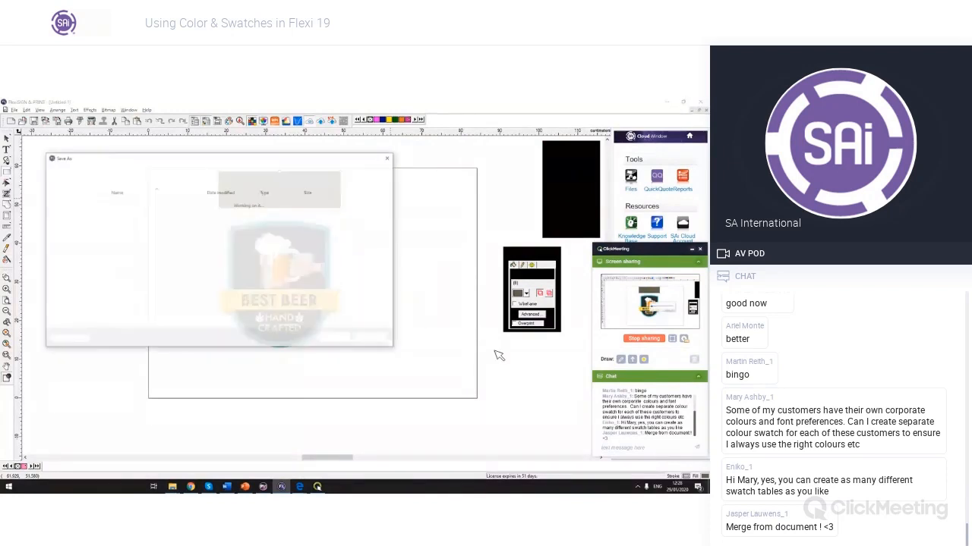
left_click(388, 158)
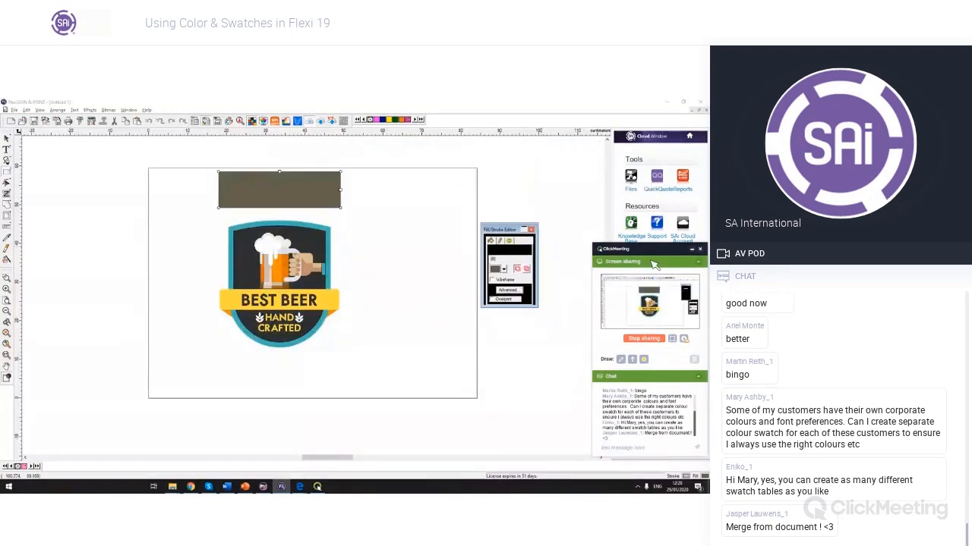
Paste a copy of the rectangle, show DesignCentral again, and delete the pasted copy.
key("ctrl+v")
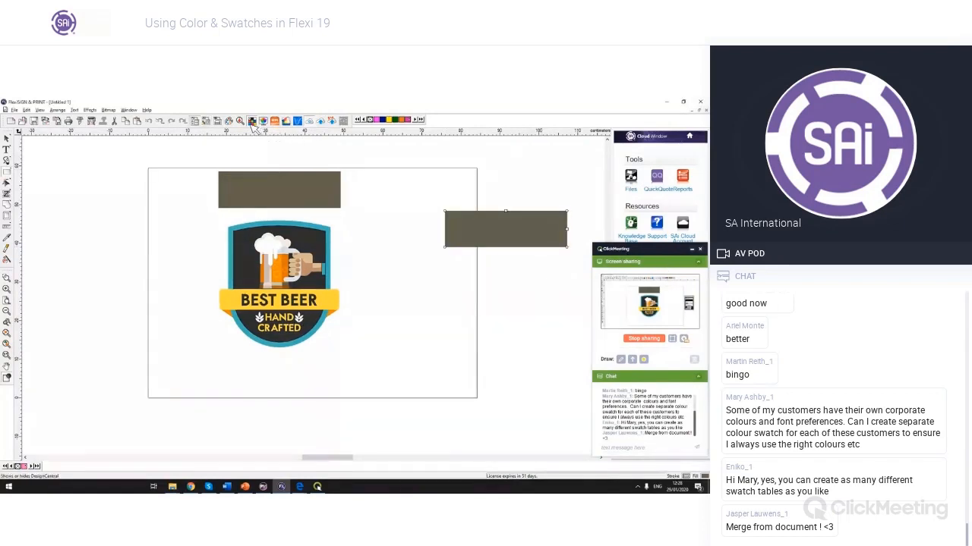
left_click(253, 123)
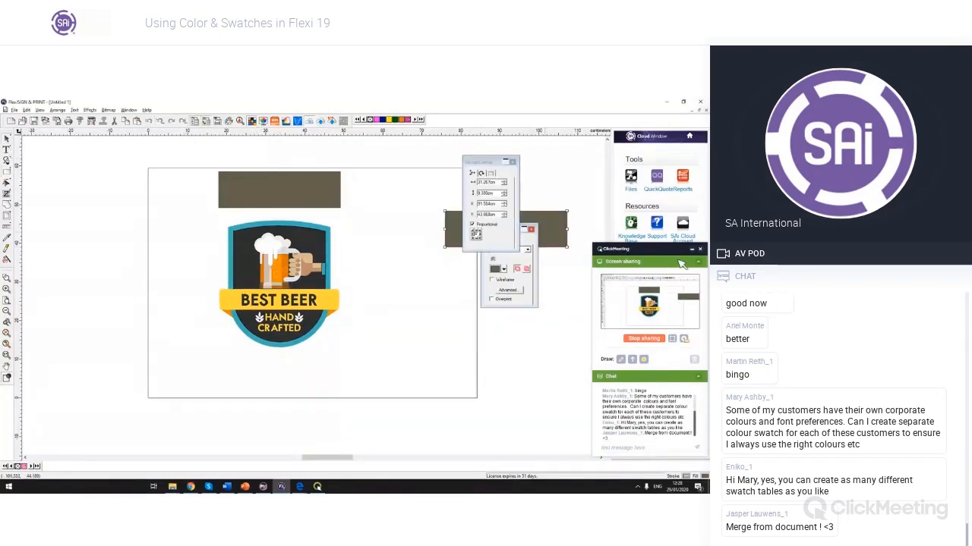
key("Delete")
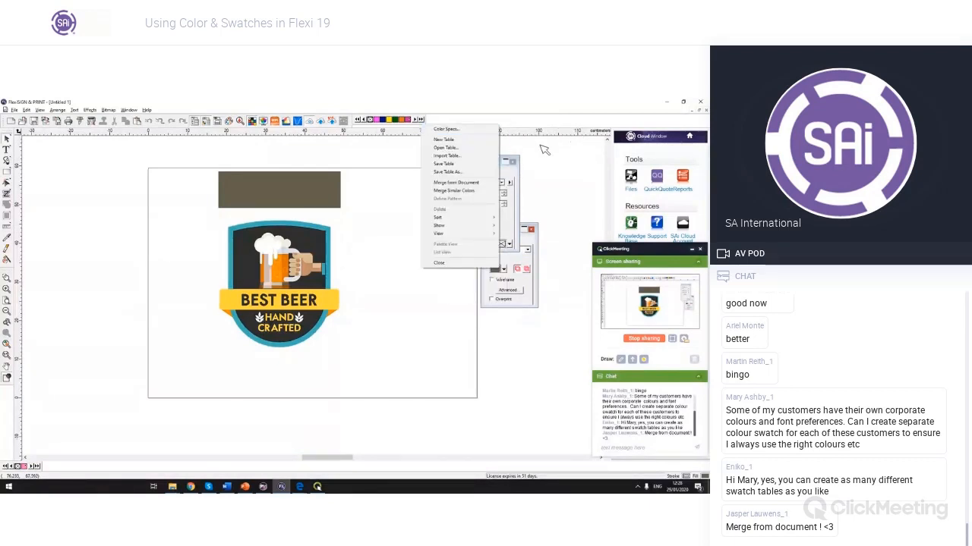
Create another new swatch table, undock it beside the logo, and merge the colors from the document into it.
left_click(554, 156)
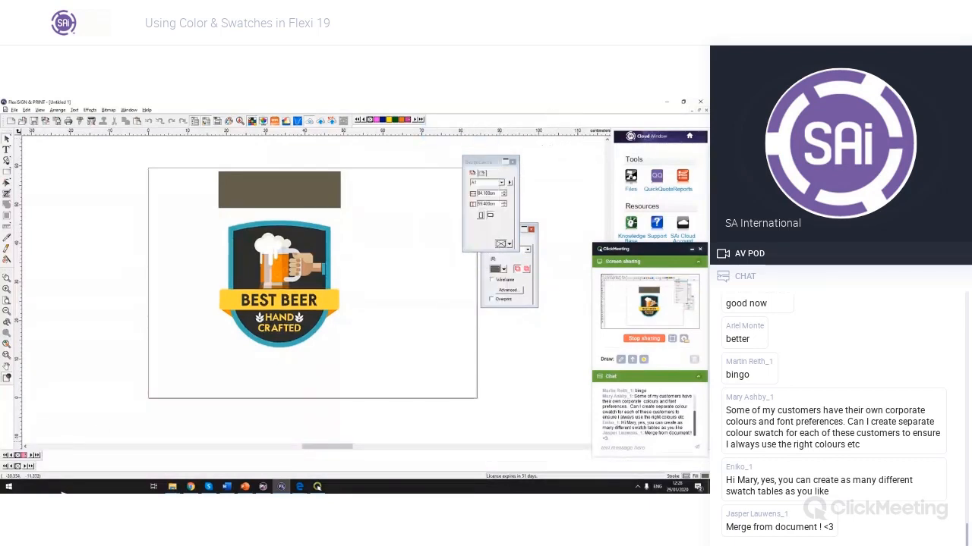
left_click_drag(35, 467, 89, 210)
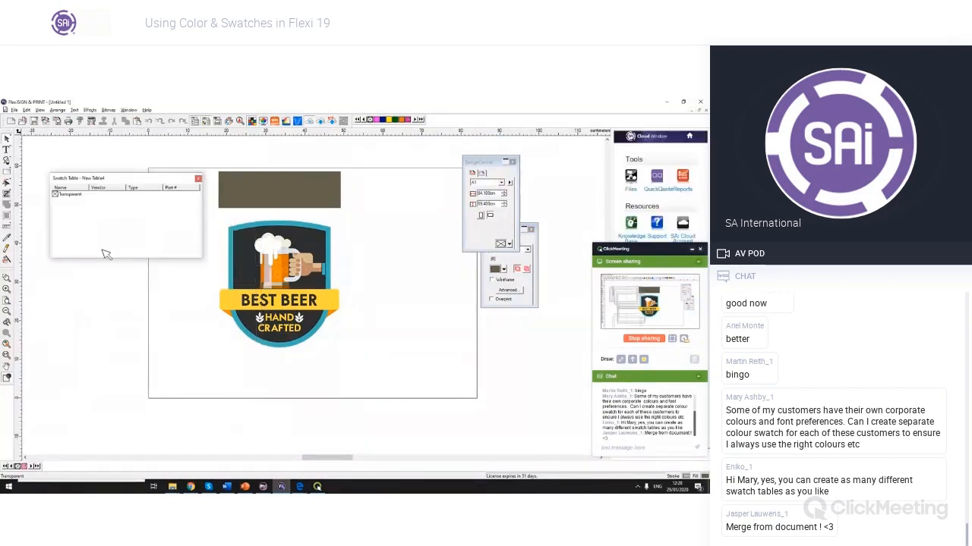
right_click(106, 254)
left_click(119, 276)
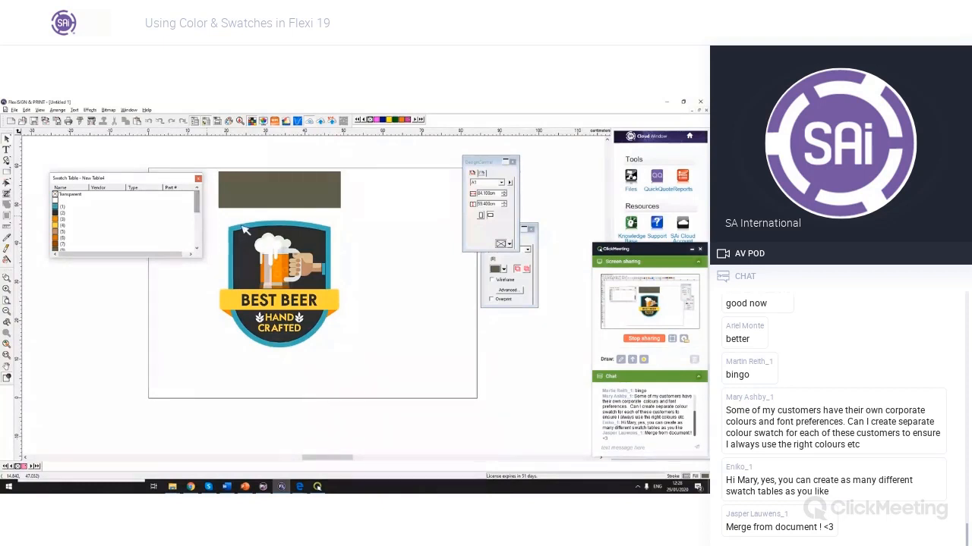
Round the corners of the rectangle above the logo and fill it with the yellow swatch from the new table.
left_click(336, 203)
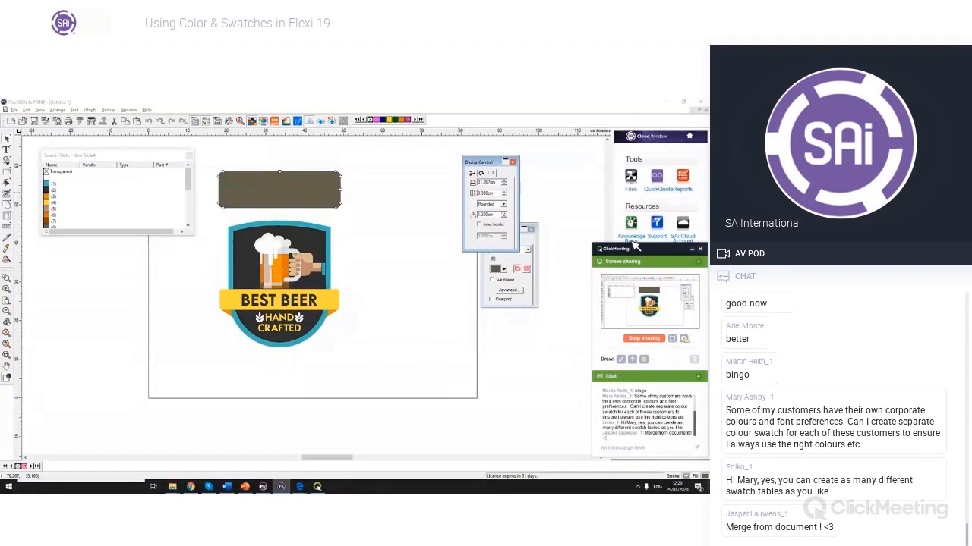
left_click_drag(478, 215, 632, 241)
left_click(64, 229)
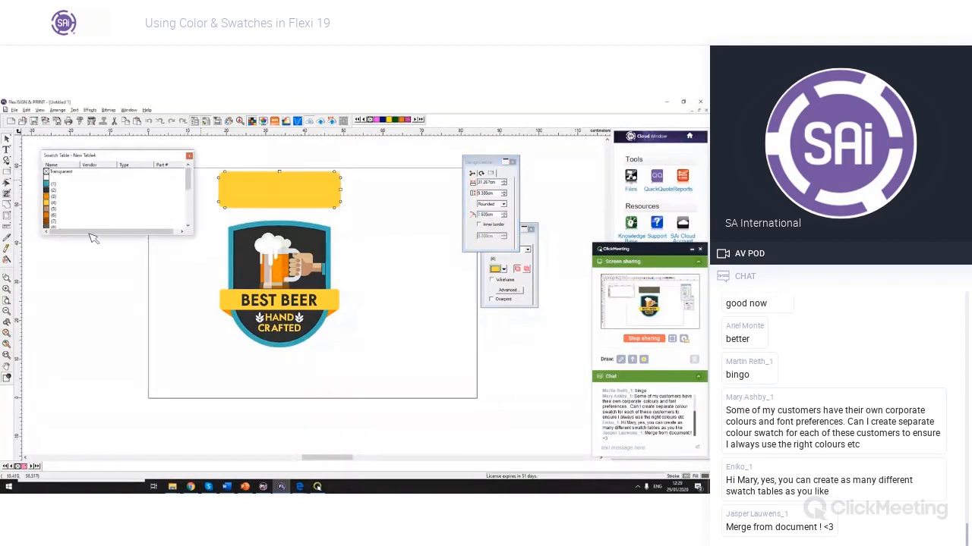
Add a 0.800 cm outline effect around the yellow rectangle and color it with the teal swatch (1).
left_click(7, 151)
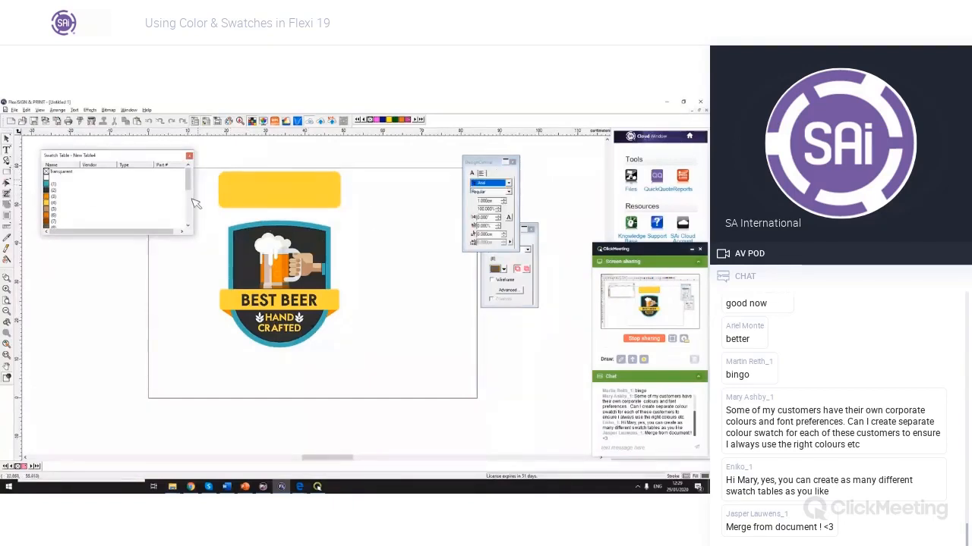
left_click(7, 154)
left_click(317, 202)
left_click(89, 110)
left_click(126, 157)
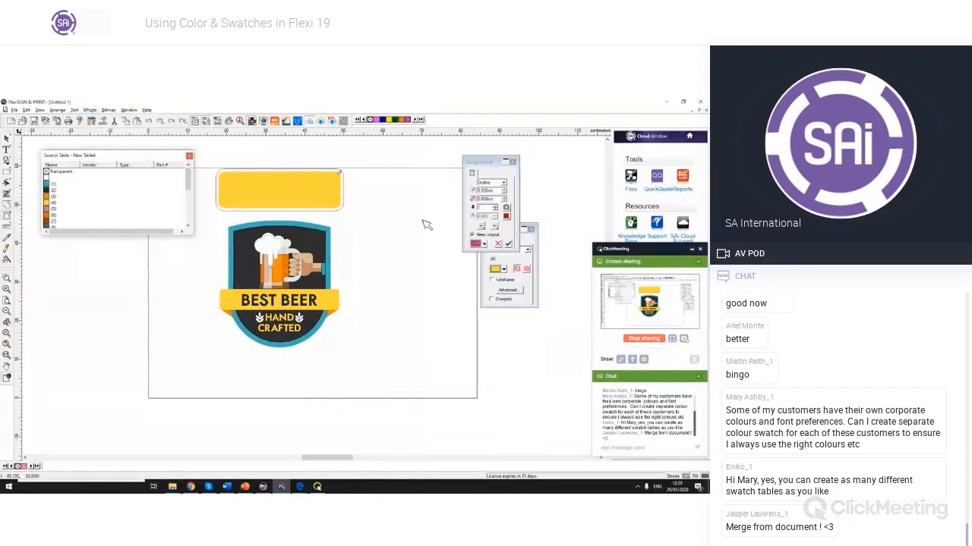
left_click(482, 244)
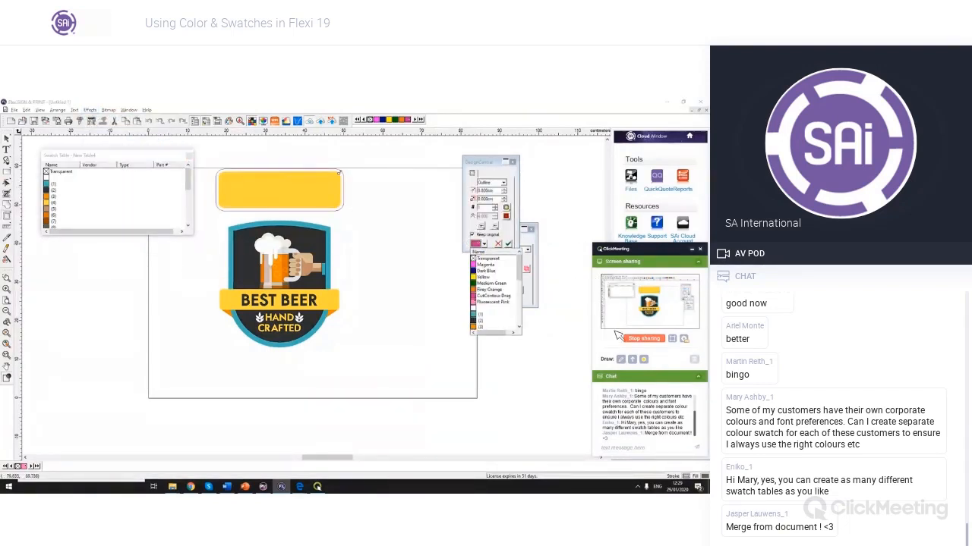
left_click(481, 315)
left_click(508, 244)
left_click(146, 186)
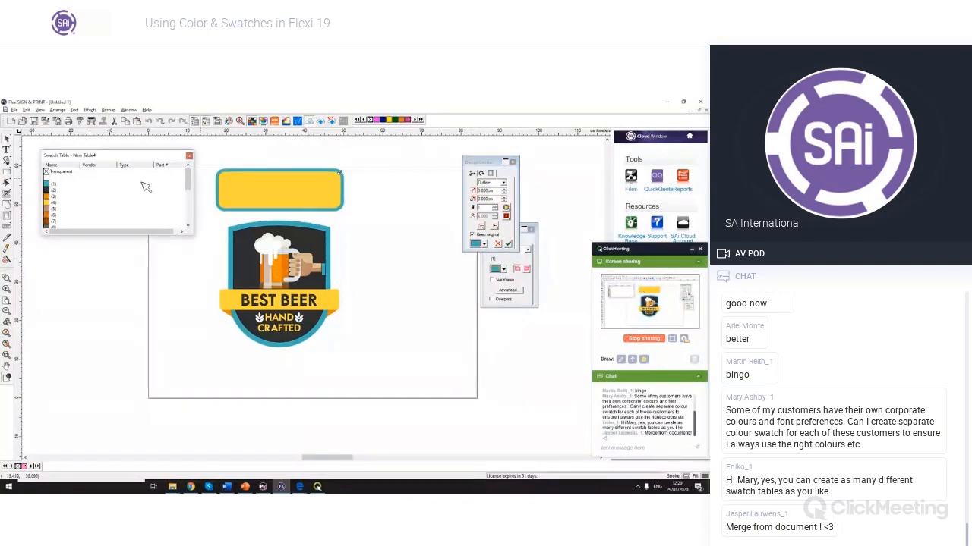
Add the text "Best Beer" in Arial at 3 cm high on the yellow rectangle and color it with the dark swatch.
left_click(6, 149)
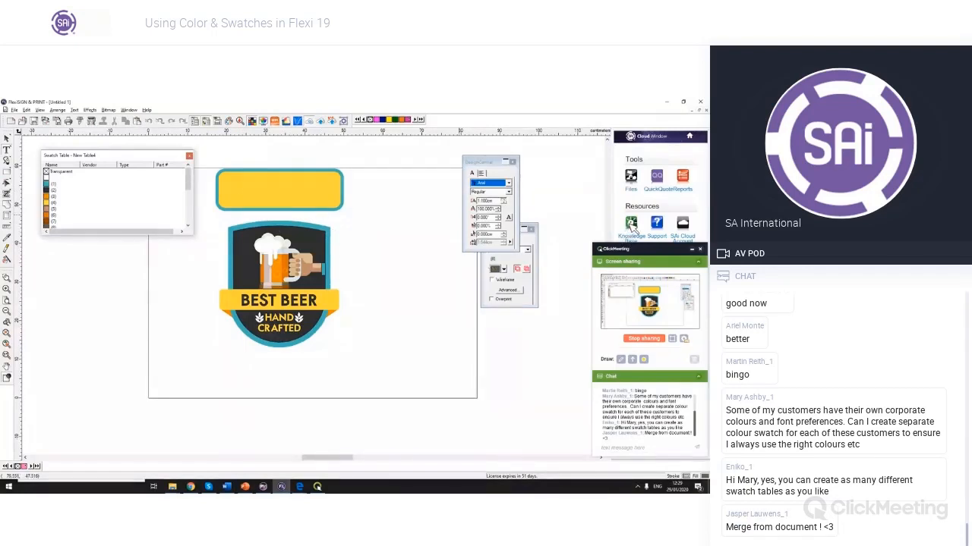
double_click(488, 201)
type("3")
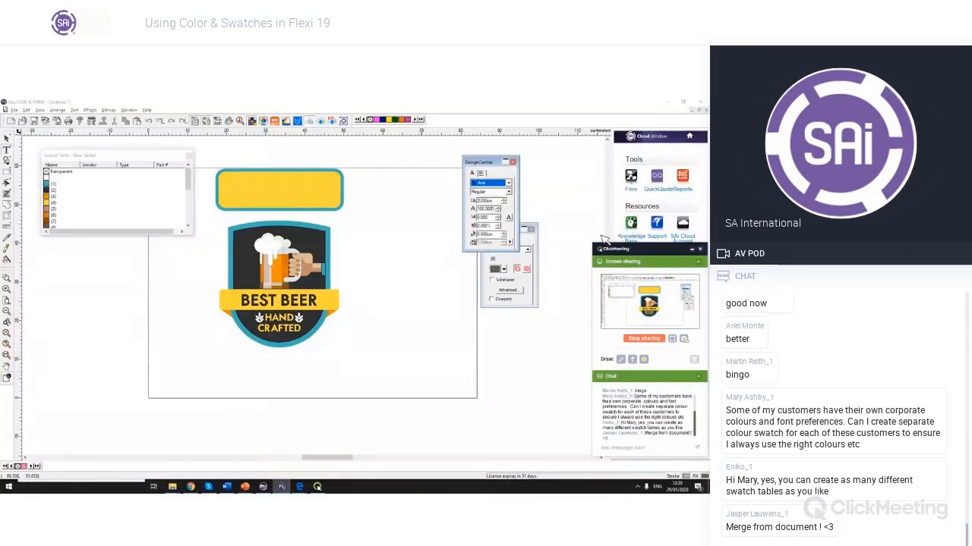
left_click(313, 224)
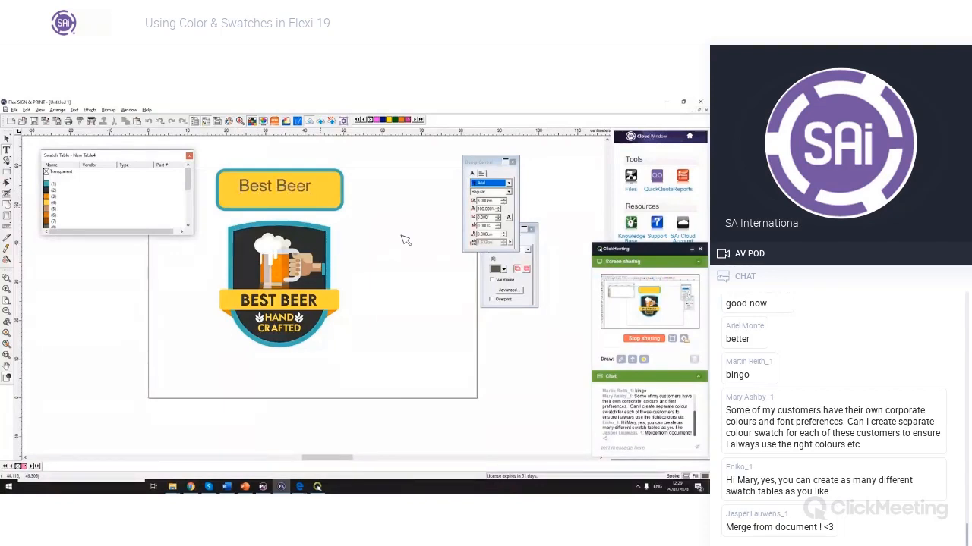
left_click_drag(402, 228, 305, 219)
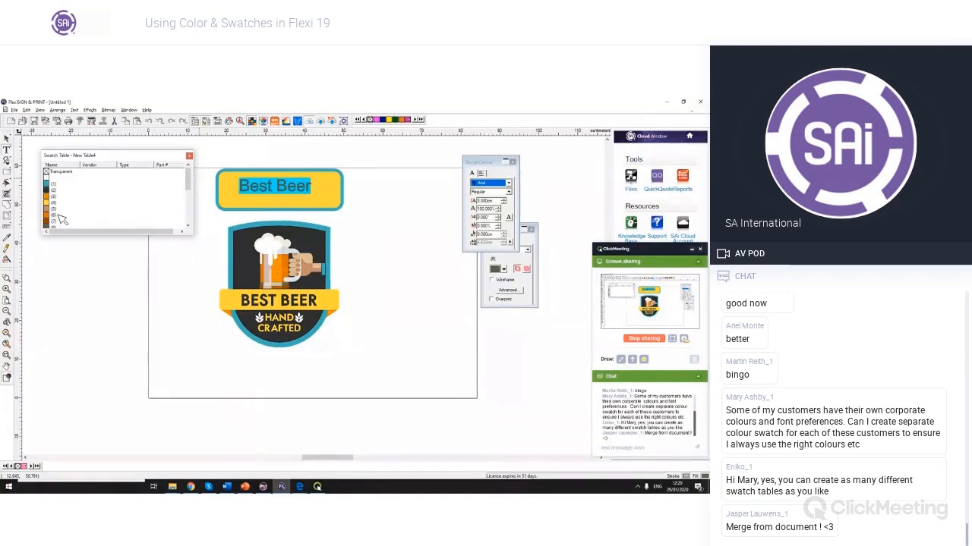
left_click(6, 139)
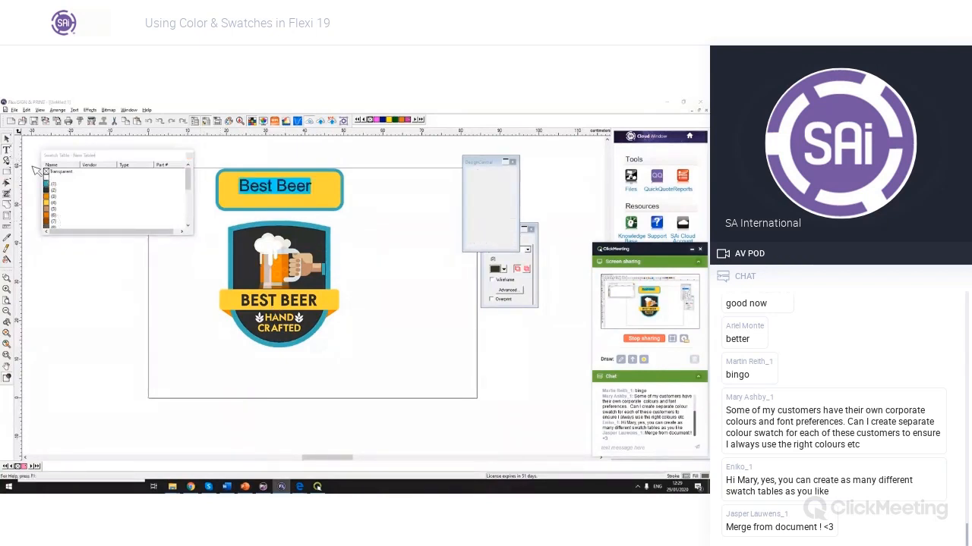
Reposition the outlined yellow rectangle so that the "Best Beer" text sits centered on it.
left_click(506, 355)
left_click(284, 186)
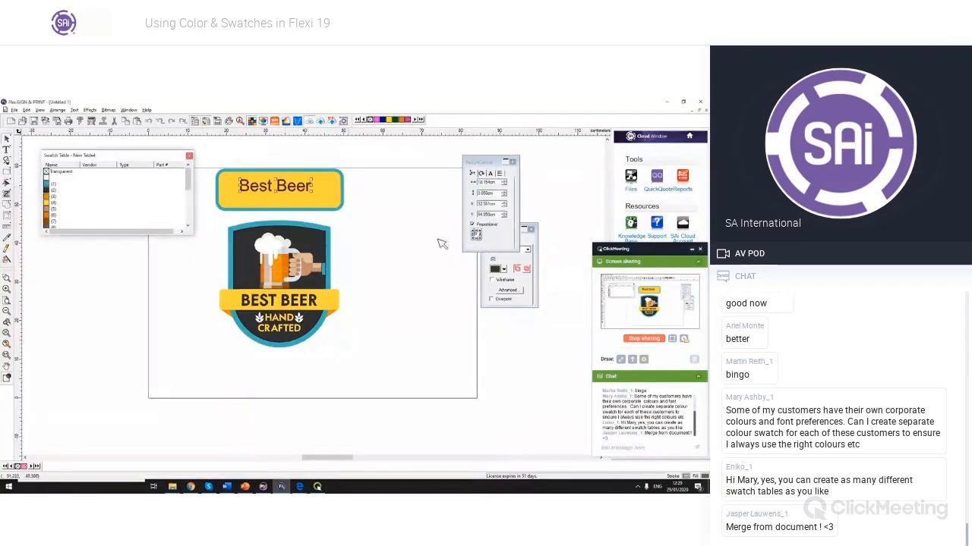
left_click(335, 191)
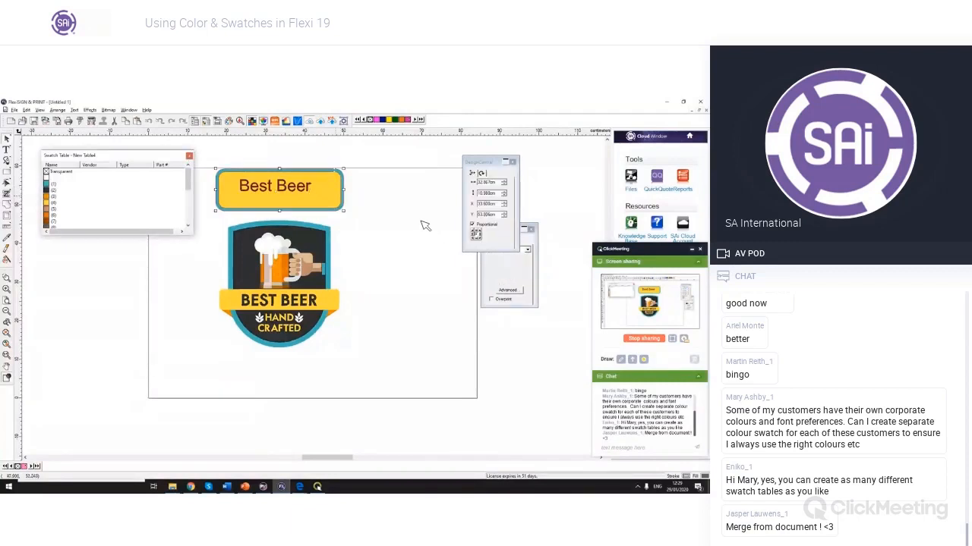
key("ctrl+z")
left_click(358, 233)
left_click(306, 169)
left_click(327, 218)
left_click(359, 171)
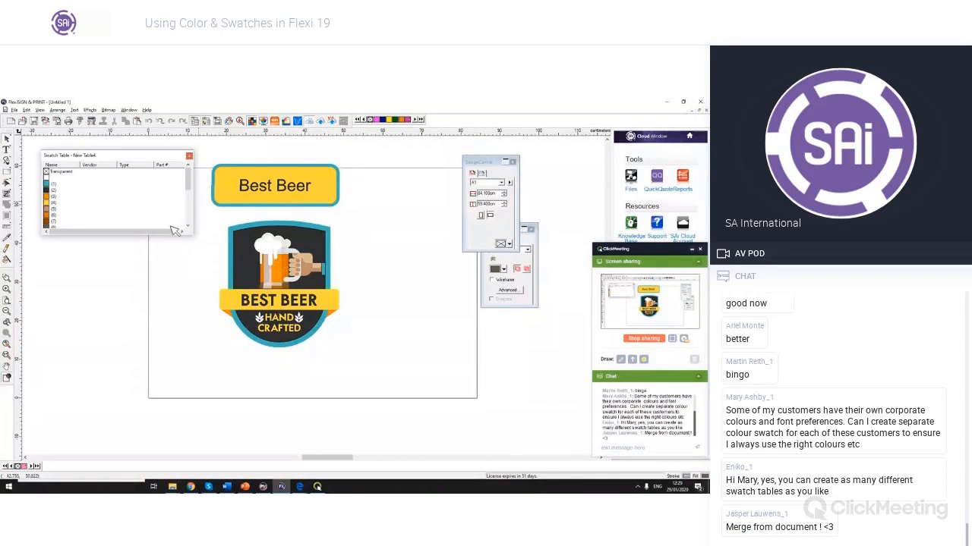
Save the swatch table as "Best Beer Project" in the Webinar folder on the Desktop.
right_click(131, 197)
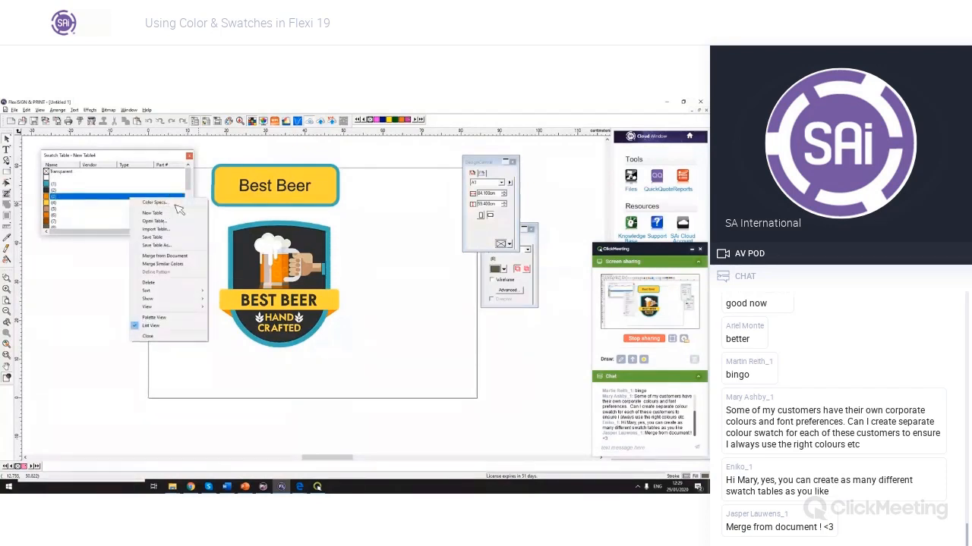
left_click(163, 245)
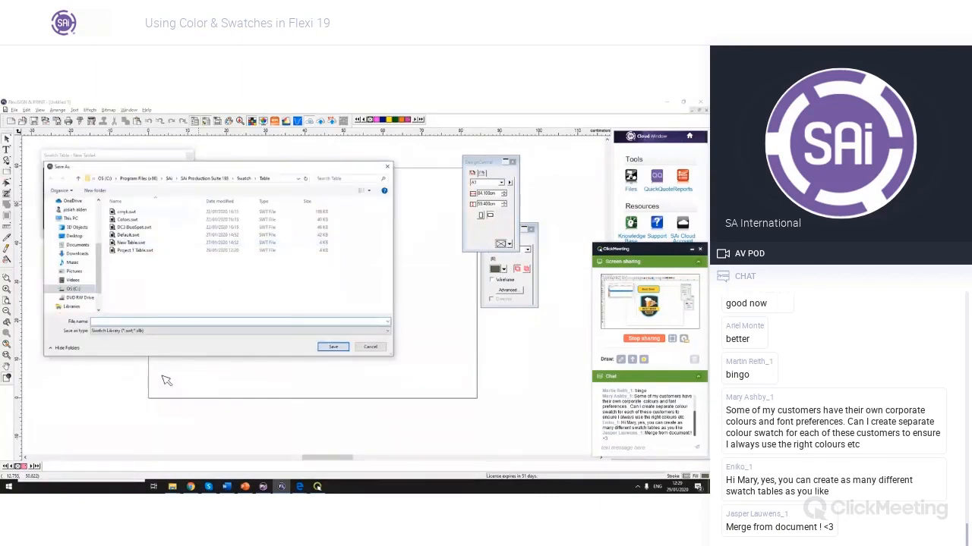
type("Best")
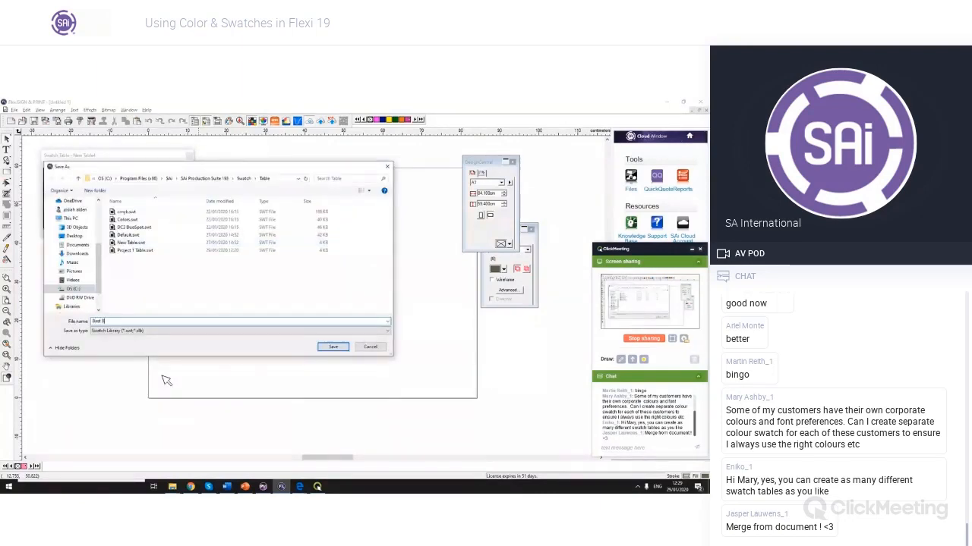
type(" Beer Project")
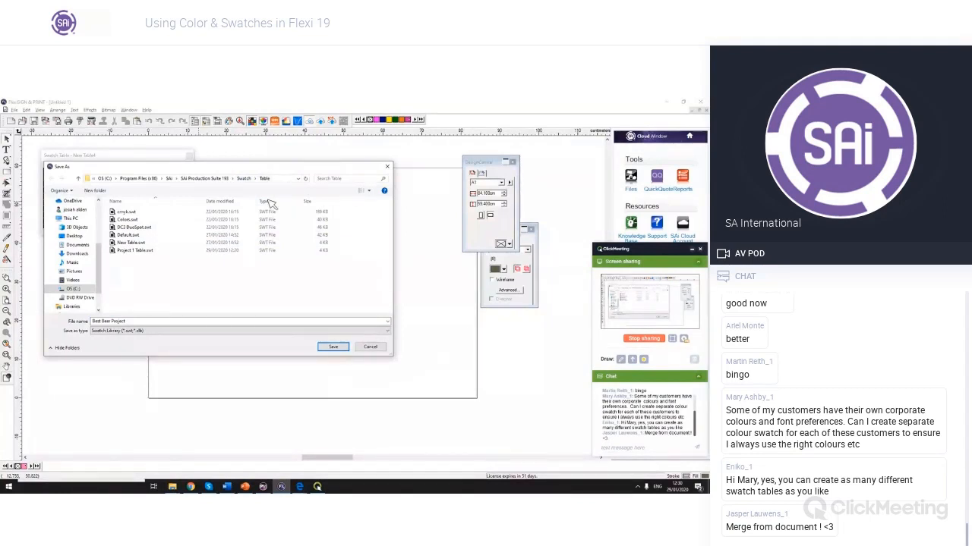
left_click(73, 236)
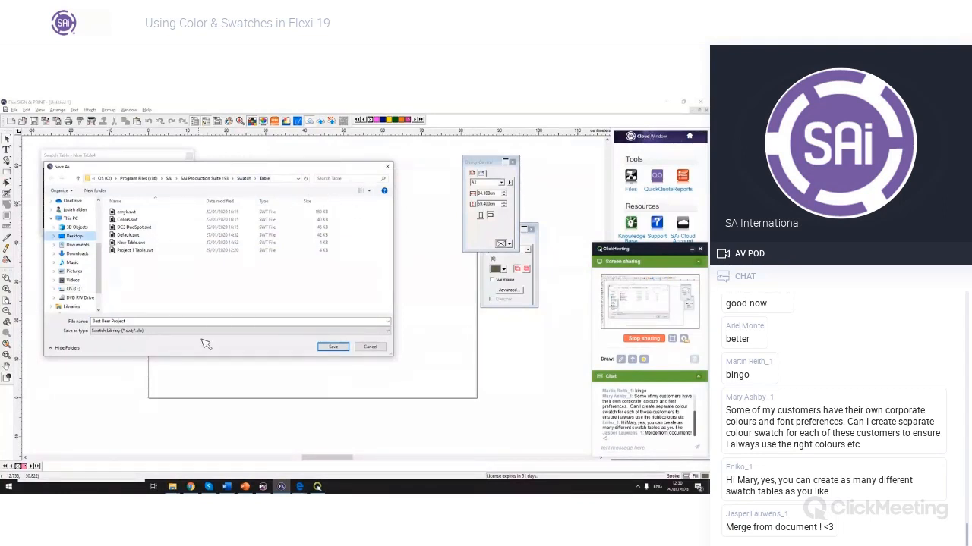
double_click(176, 228)
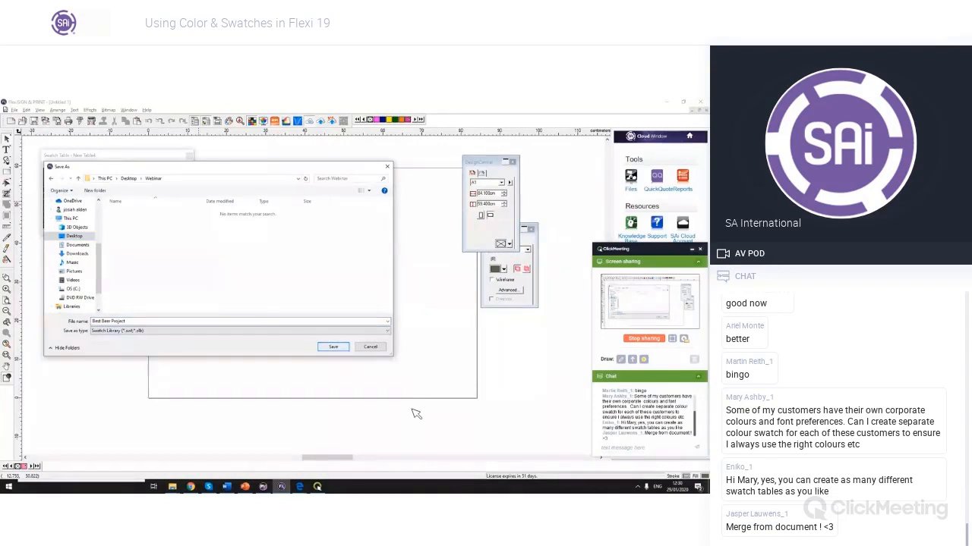
key("Return")
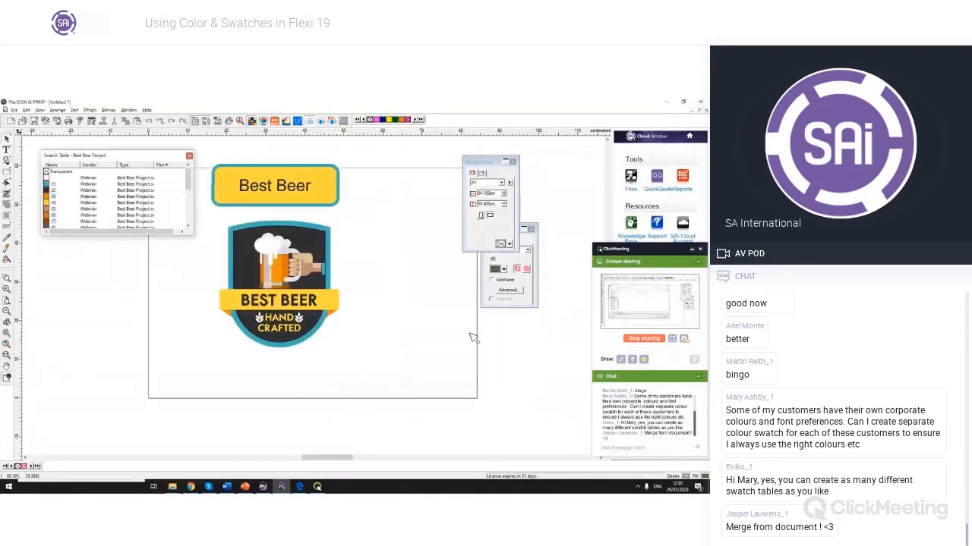
Widen the Type column of the Best Beer Project table, look through its swatches, and close the table.
left_click_drag(154, 164, 170, 165)
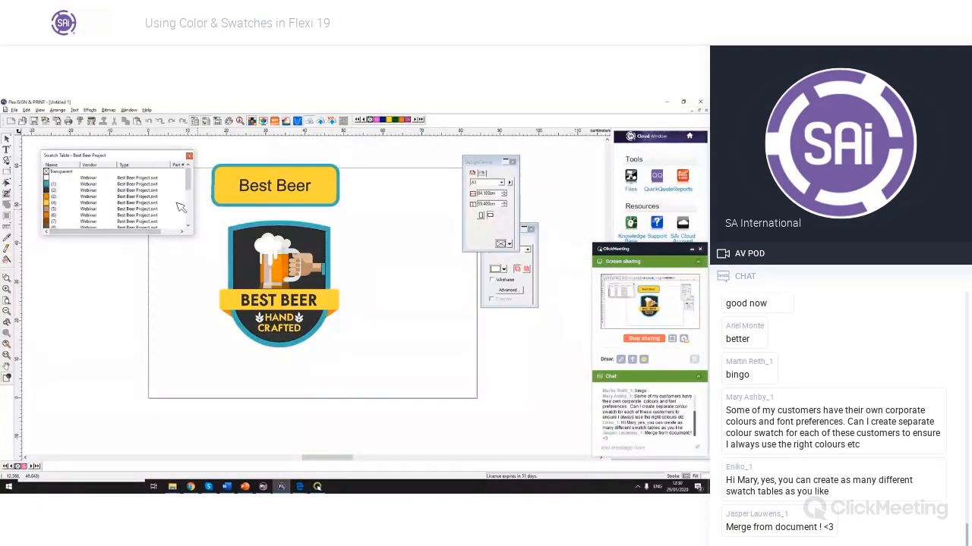
scroll(179, 227, "down", 2)
scroll(178, 227, "up", 2)
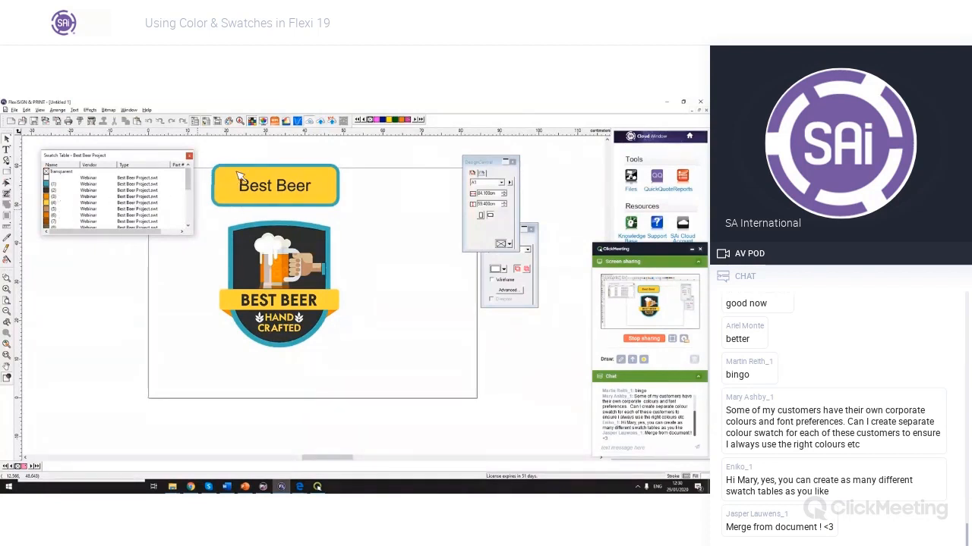
left_click(189, 156)
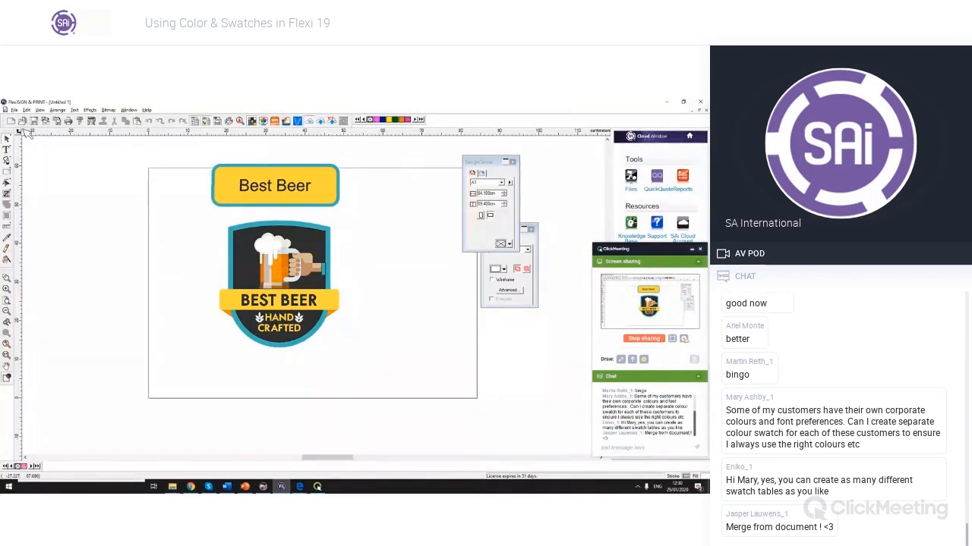
Start a new document and import the bee logo EPS file from the Webinar folder onto the page.
left_click(11, 121)
left_click(46, 122)
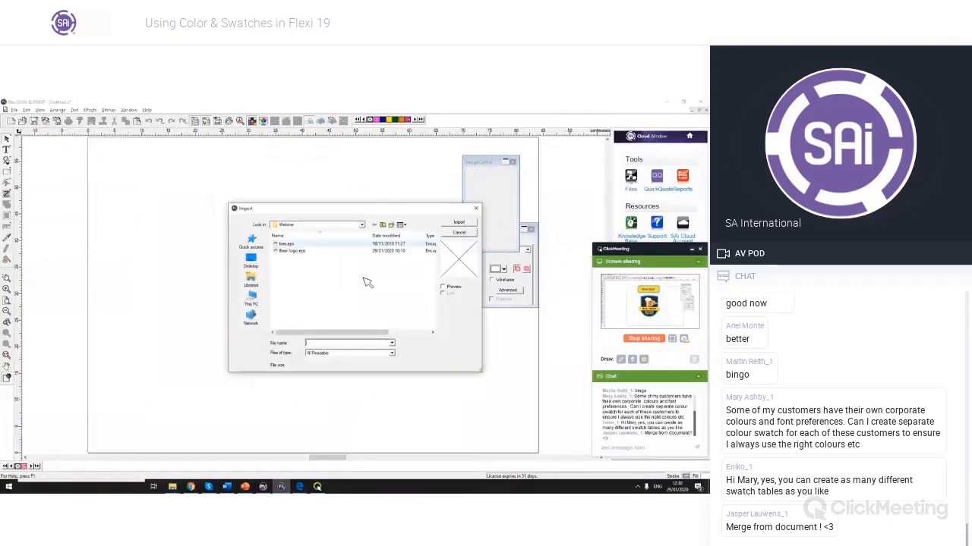
double_click(293, 244)
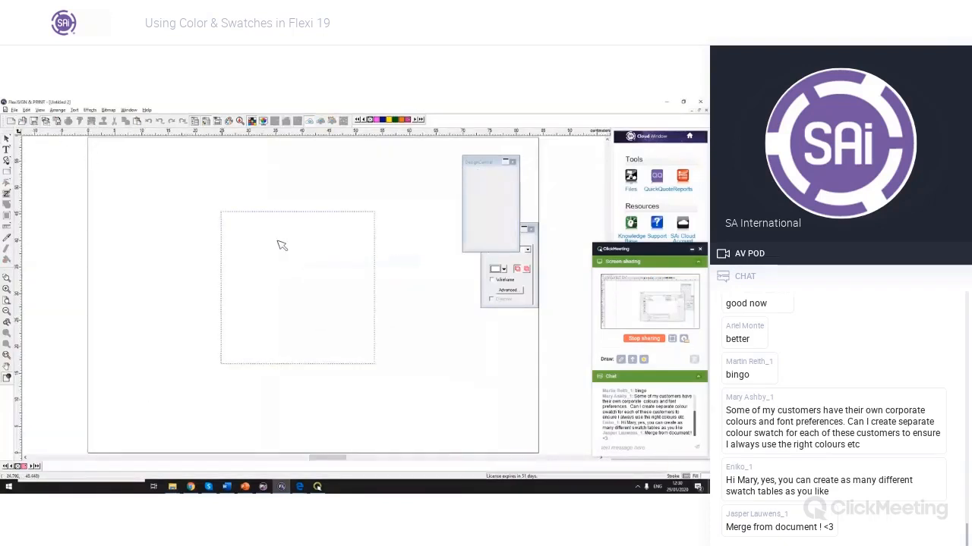
left_click(281, 245)
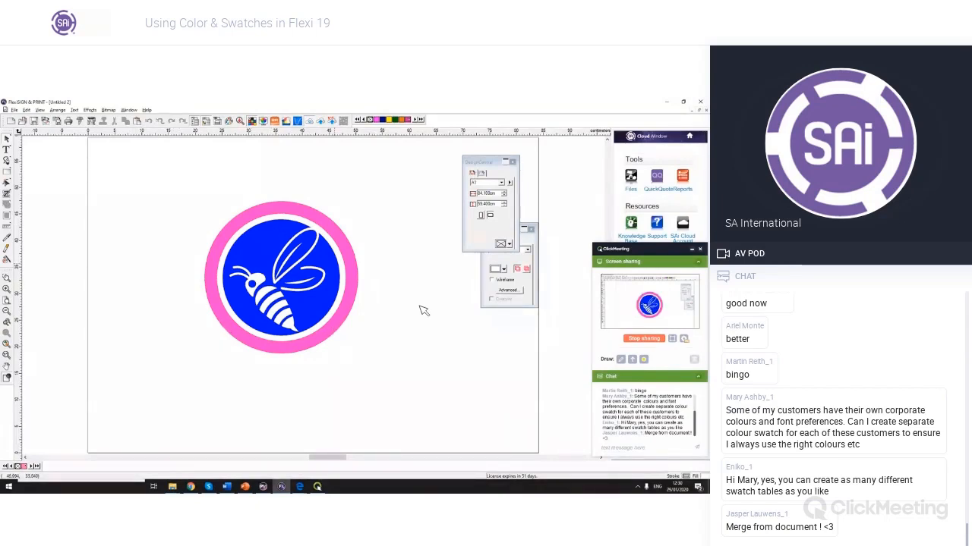
left_click(268, 273)
left_click(182, 293)
Create a new floating swatch table and merge the document's colors into it.
right_click(438, 122)
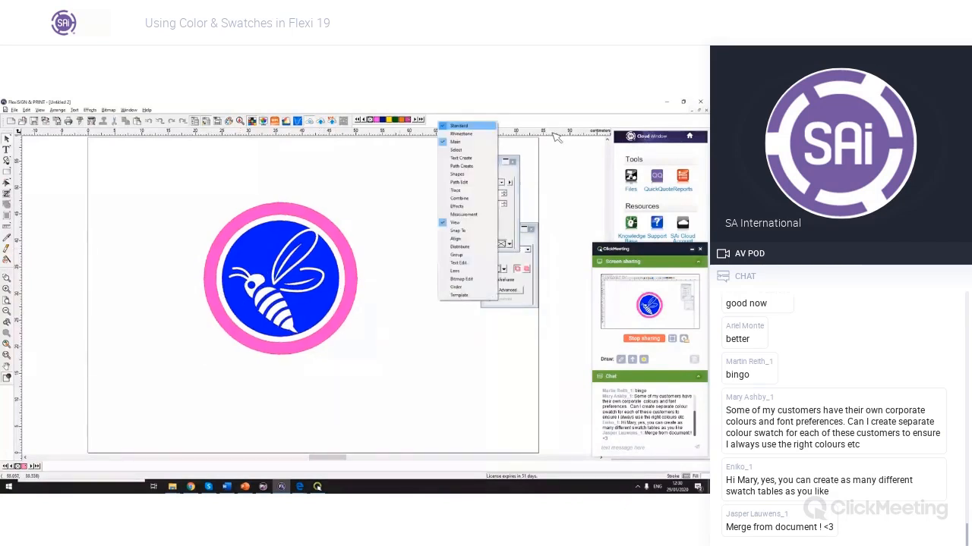
right_click(422, 122)
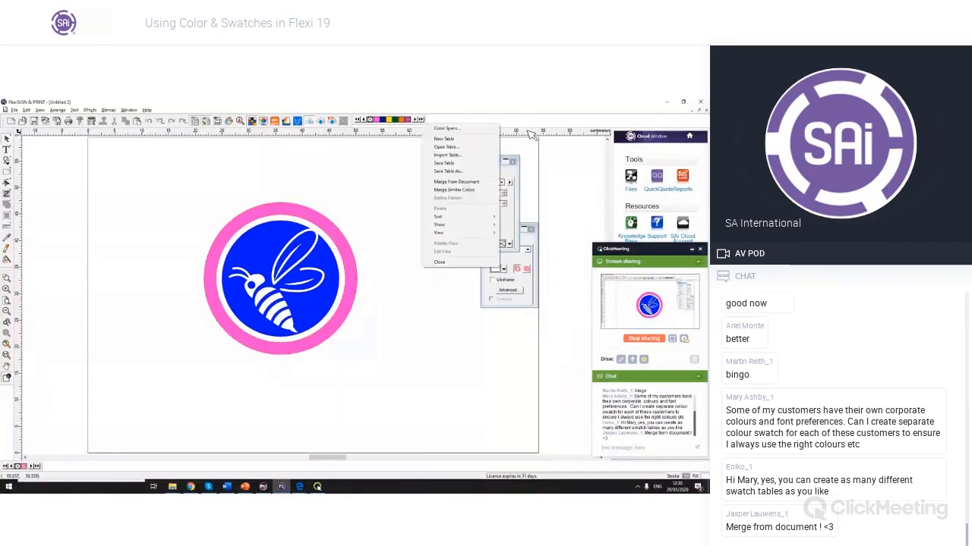
left_click(548, 151)
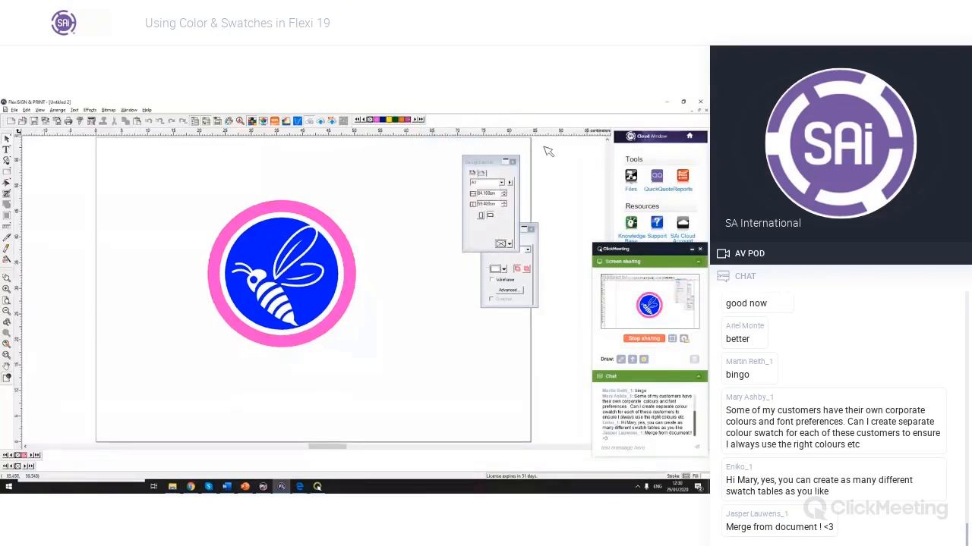
left_click_drag(36, 466, 109, 174)
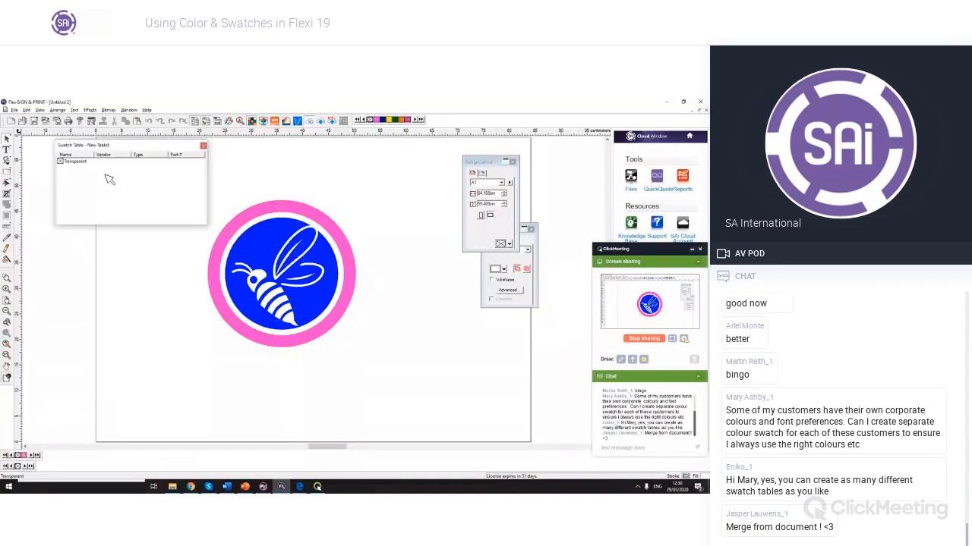
right_click(98, 198)
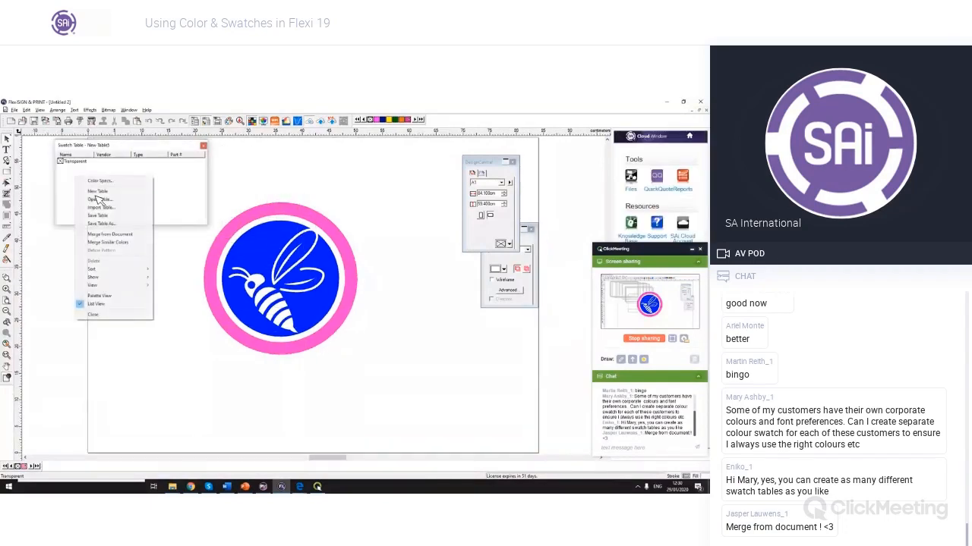
left_click(110, 233)
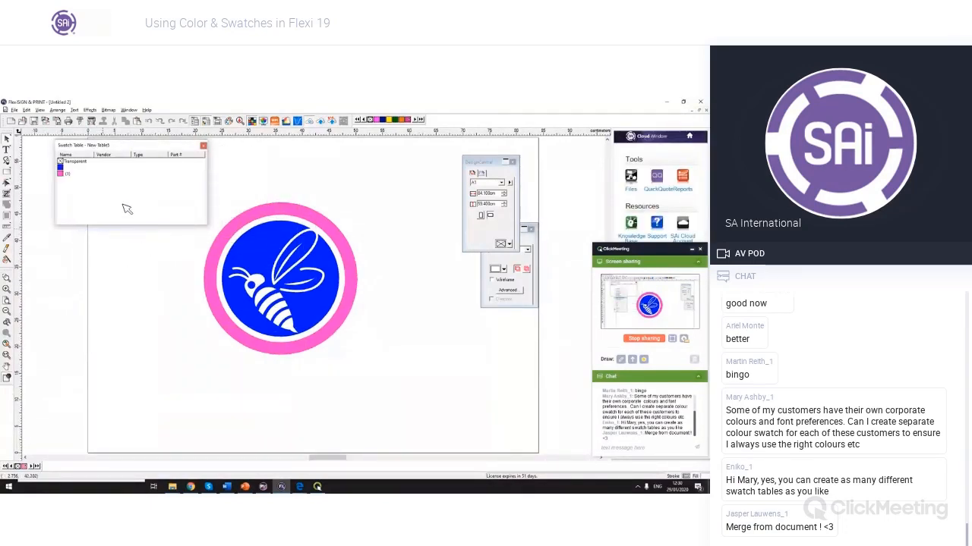
Name the merged blue swatch "Royal blue" in its color specs.
left_click(200, 168)
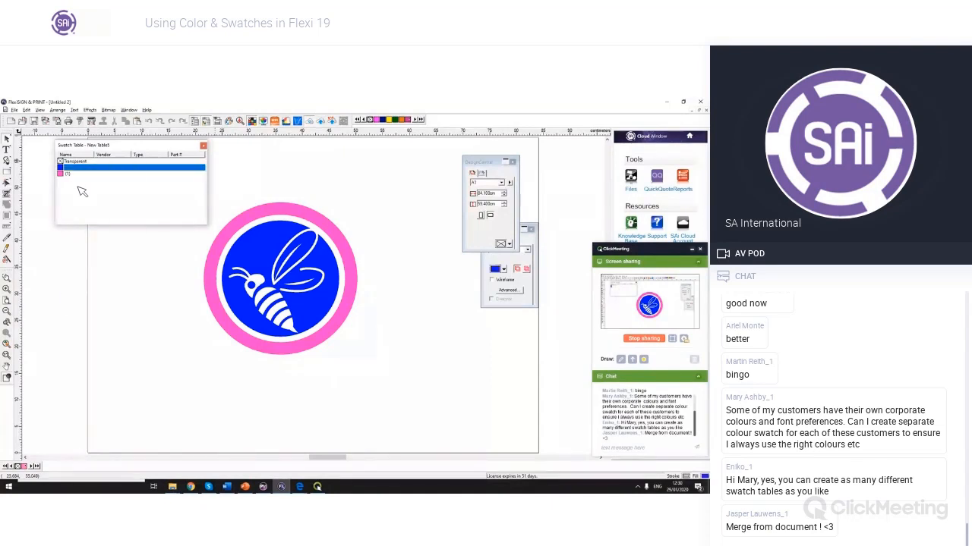
right_click(78, 187)
left_click(194, 218)
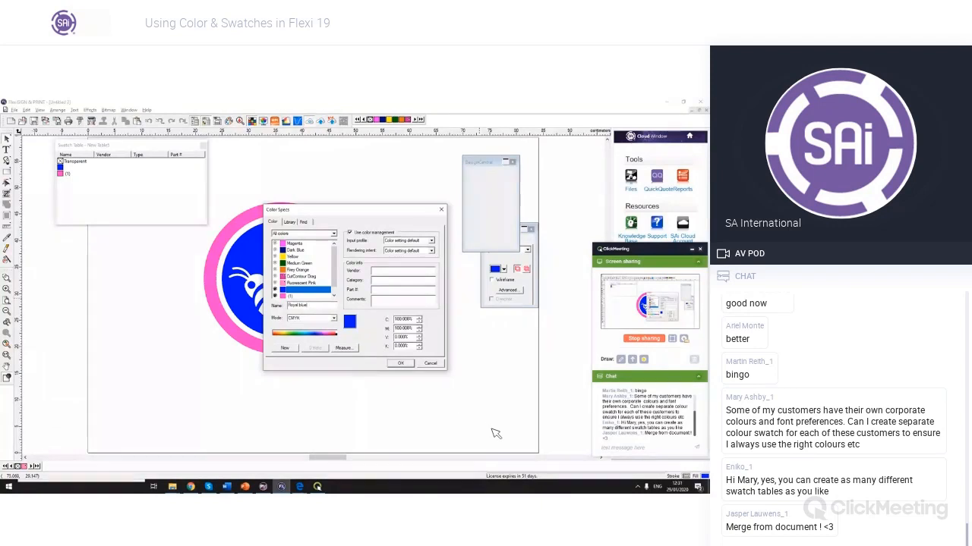
key("Return")
Name the merged pink swatch "Pretty Pink" in its color specs.
left_click(67, 168)
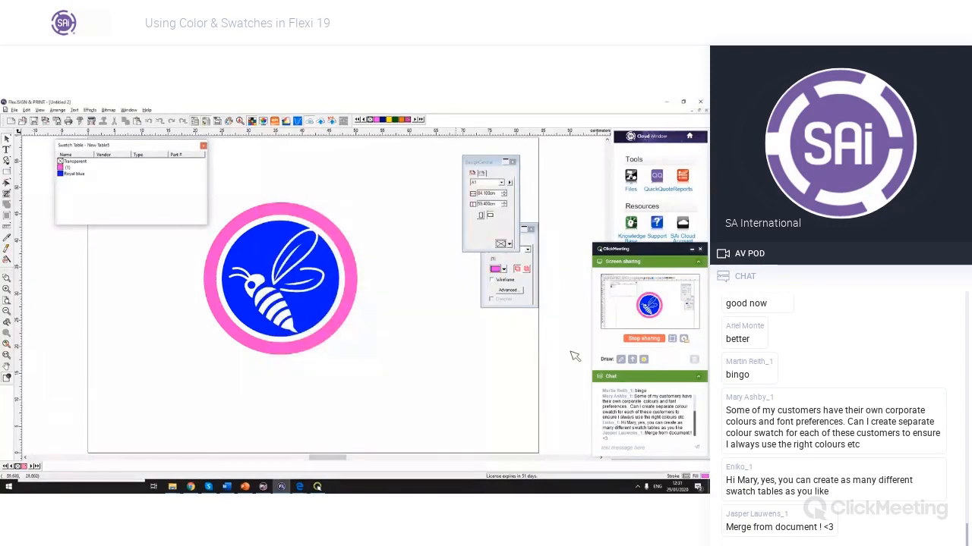
key("ctrl+alt+j")
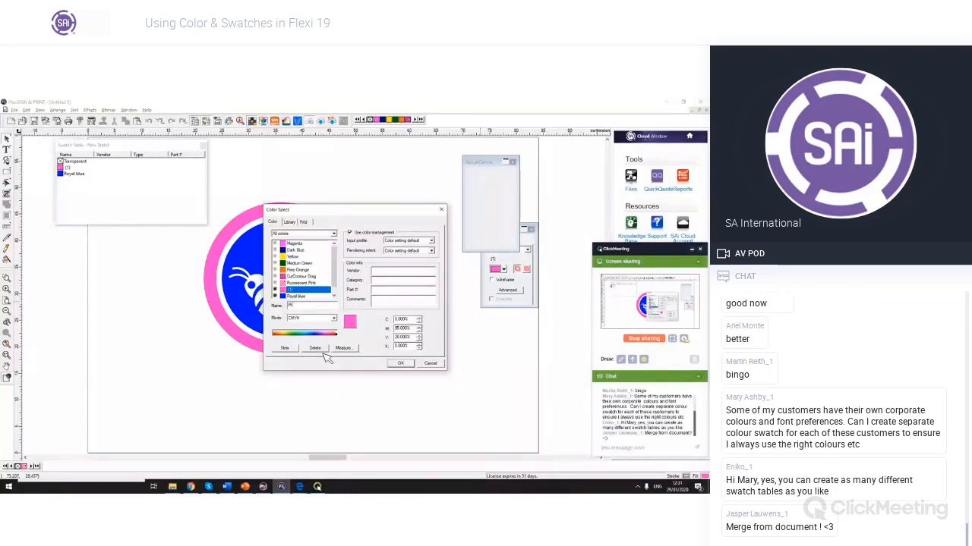
key("BackSpace")
key("BackSpace")
type("nk")
key("Return")
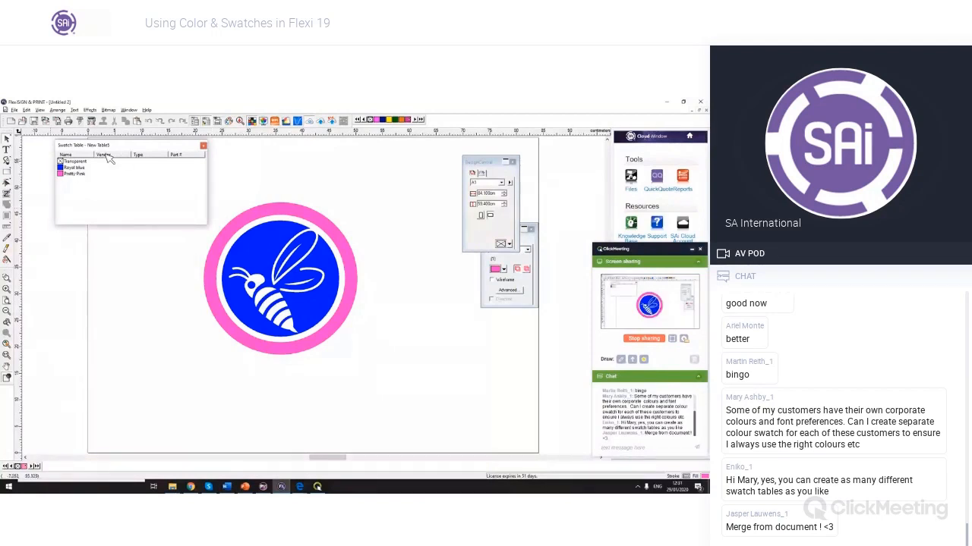
Add the text "Busy Bee" in Bauhaus 93 above the bee logo.
left_click_drag(106, 146, 94, 147)
left_click(508, 183)
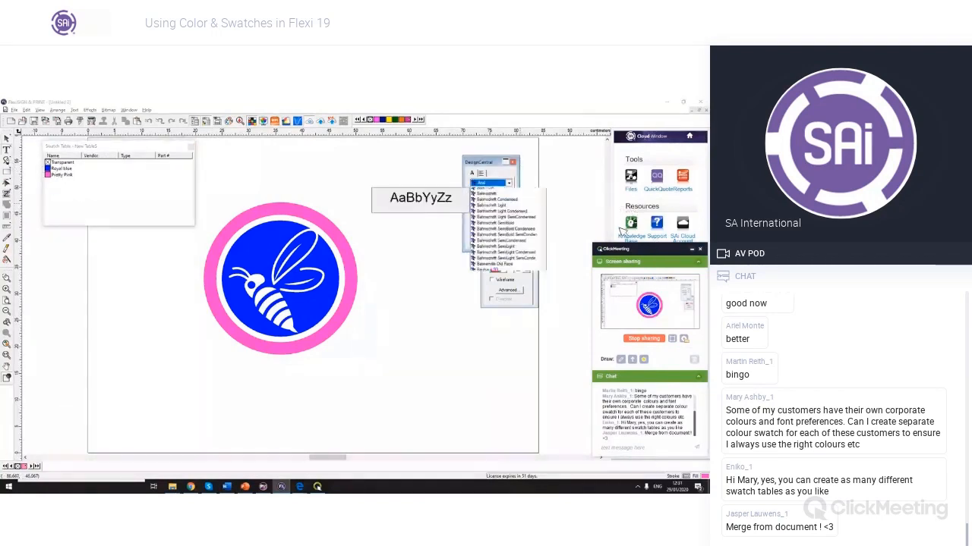
scroll(498, 220, "down", 3)
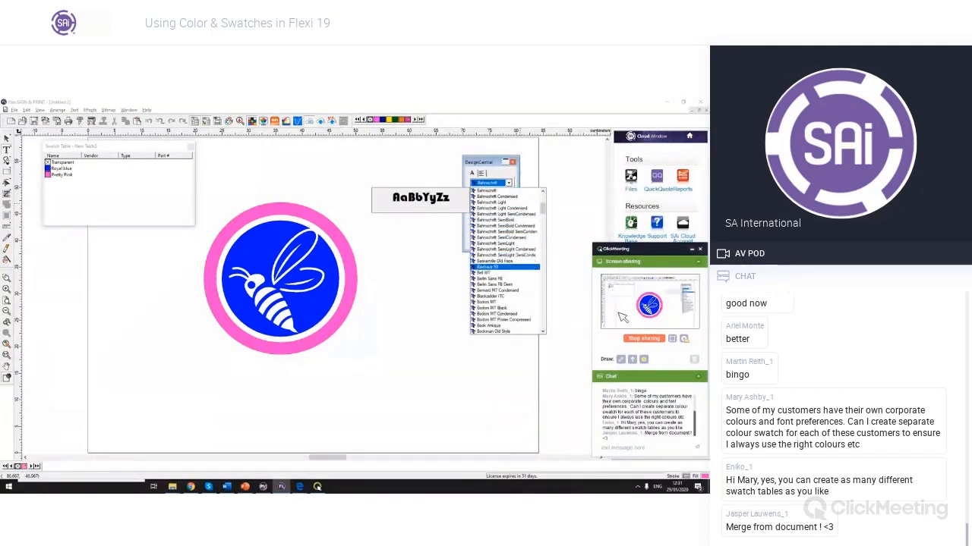
left_click(489, 267)
left_click(210, 173)
type("Busy Bee")
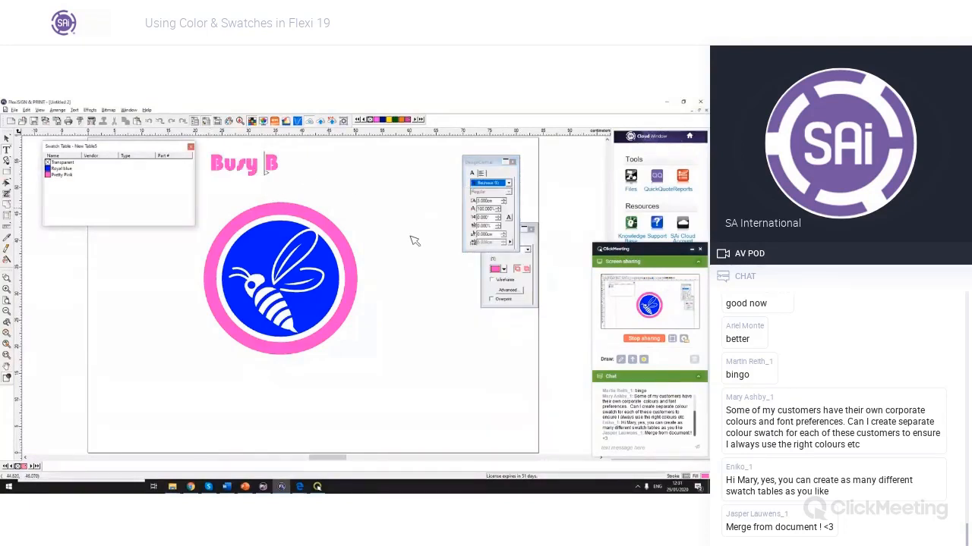
Center the "Busy Bee" text above the bee logo and color it Royal blue.
left_click(7, 139)
left_click_drag(278, 172, 297, 181)
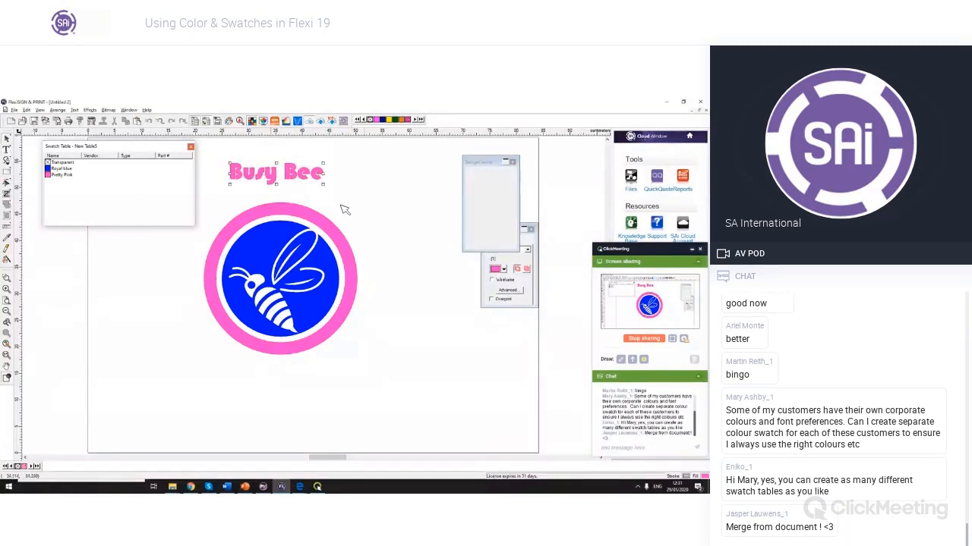
left_click(384, 274)
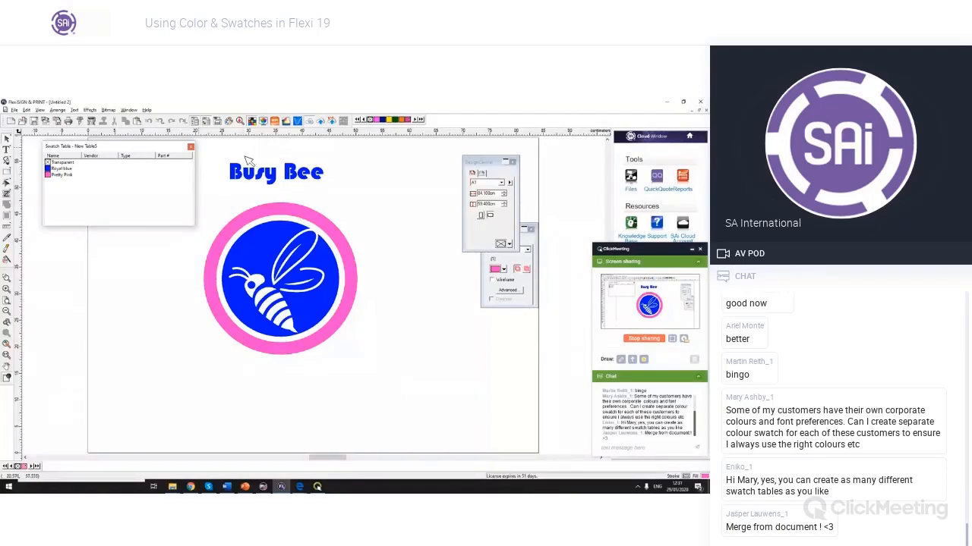
Save the swatch table as "Bee project" in the Webinar folder on the Desktop.
right_click(82, 218)
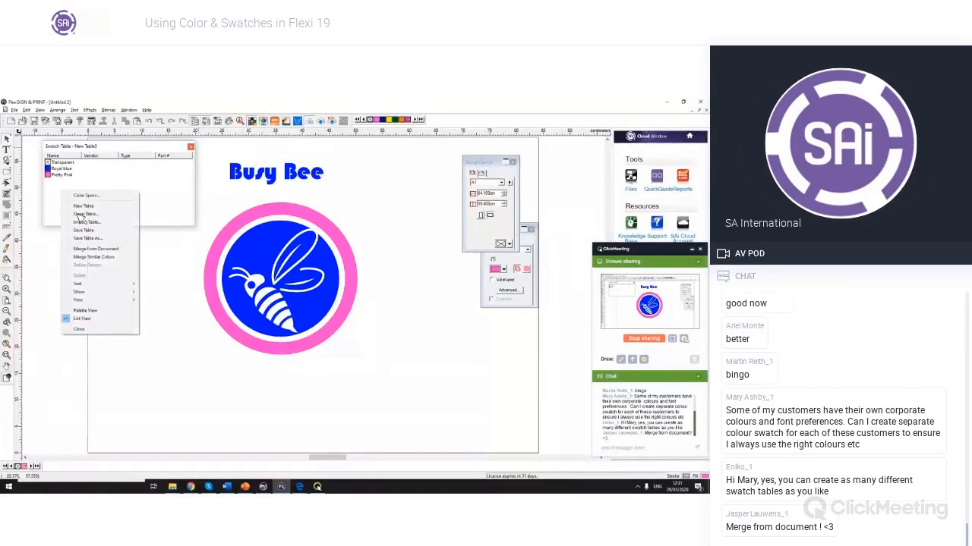
left_click(88, 238)
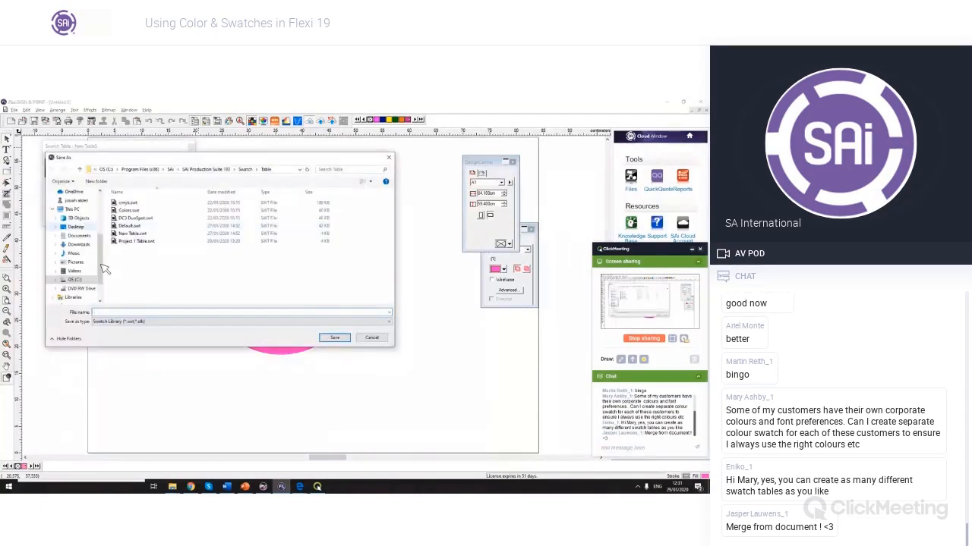
left_click(75, 226)
double_click(186, 235)
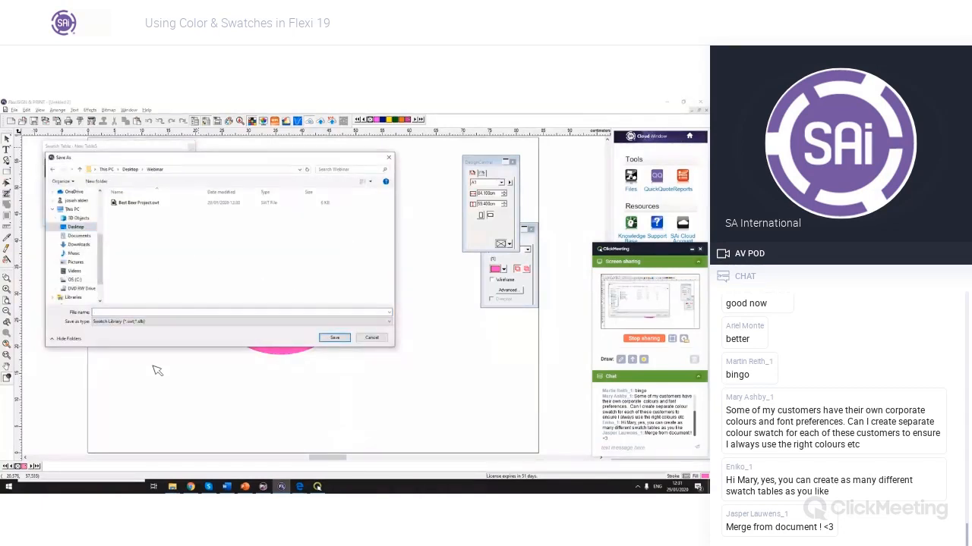
type("Bee project")
key("Return")
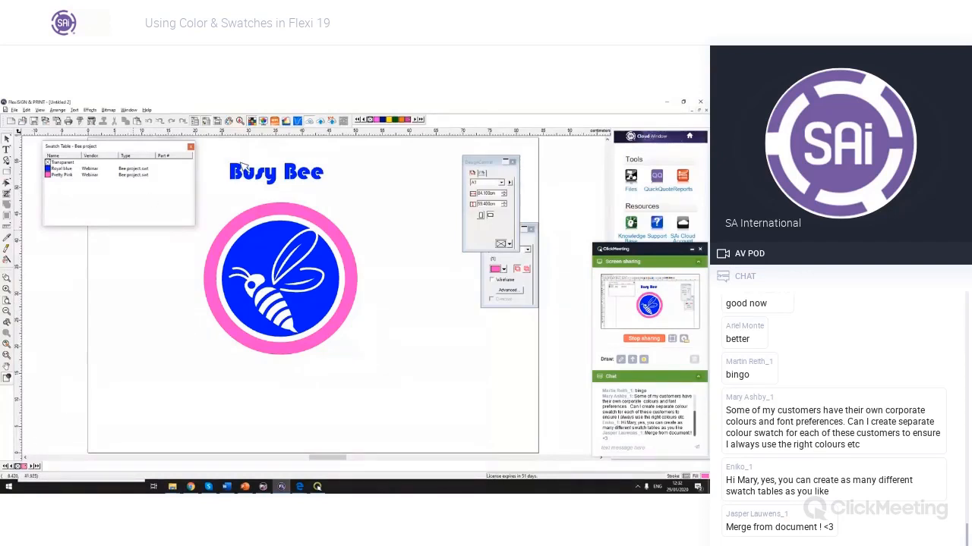
Delete the "Busy Bee" text and logo, and stack the DesignCentral and Fill/Stroke Editor windows one above the other.
left_click_drag(166, 161, 516, 440)
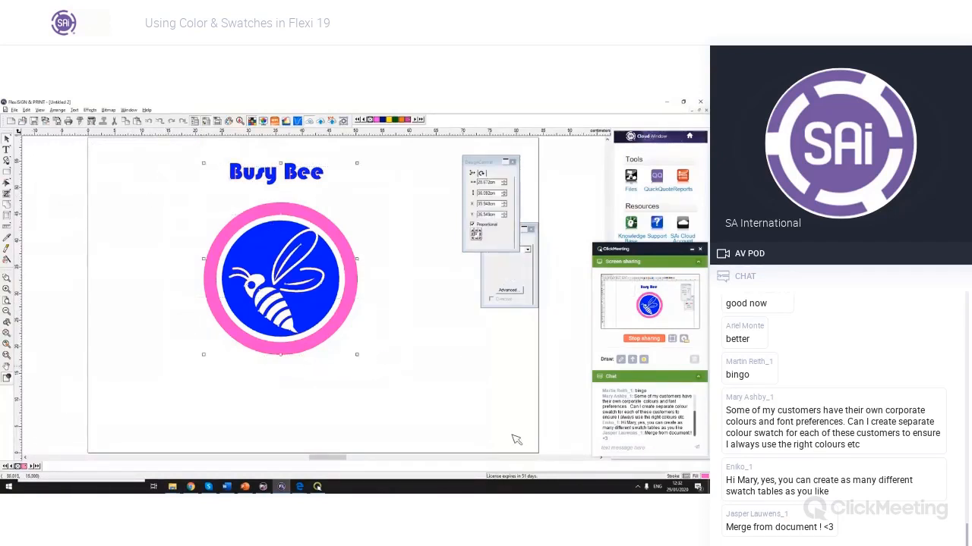
key("Delete")
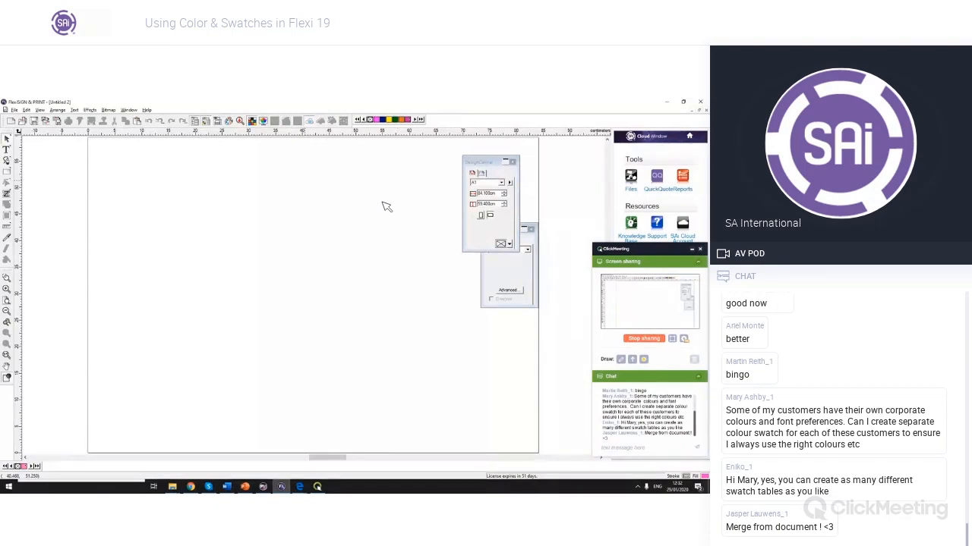
left_click_drag(609, 177, 642, 153)
mouse_move(608, 258)
left_mouse_down()
mouse_move(624, 279)
mouse_move(610, 280)
left_mouse_up()
left_click(635, 159)
left_click_drag(634, 158, 624, 160)
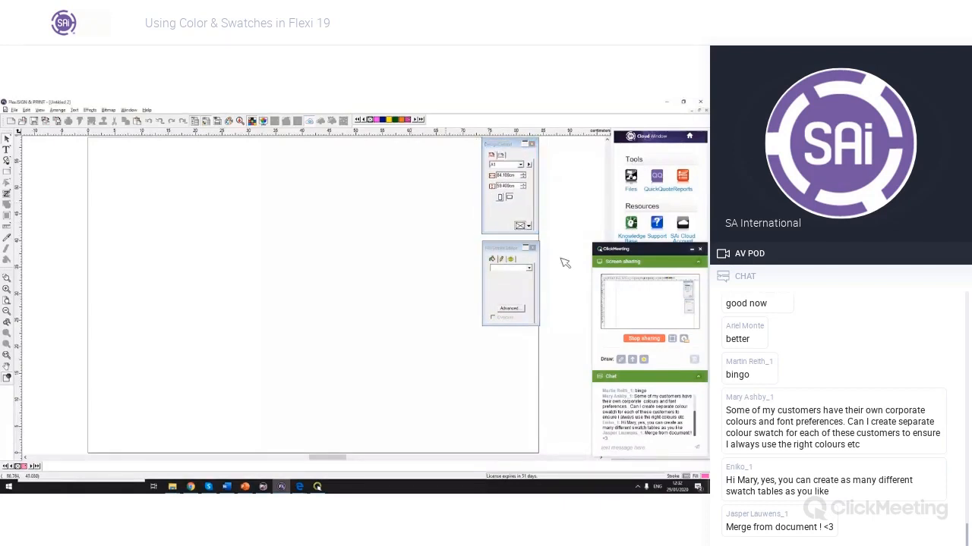
left_click(627, 283)
left_click_drag(628, 285, 627, 285)
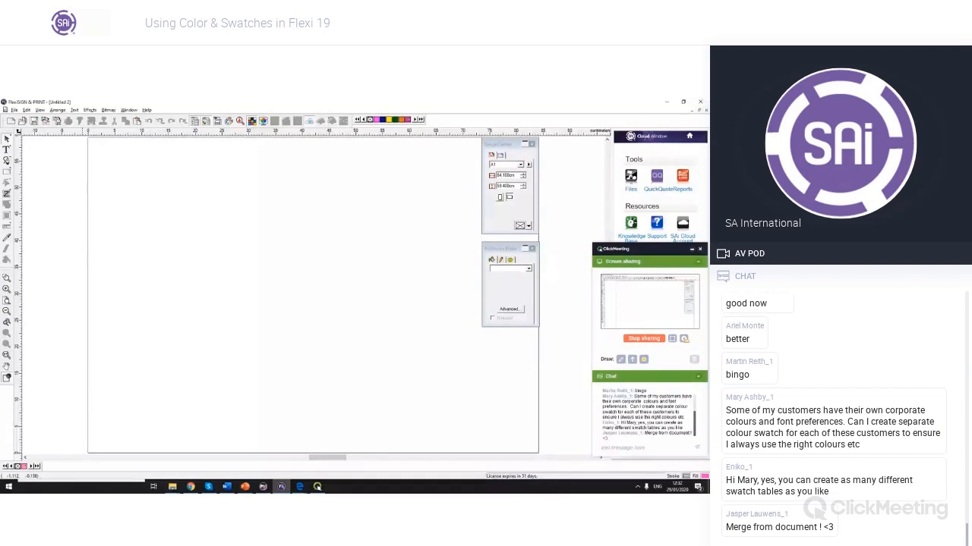
Open a Pantone swatch table from the Pantone folder of the swatch Library and browse further along its colors.
right_click(35, 468)
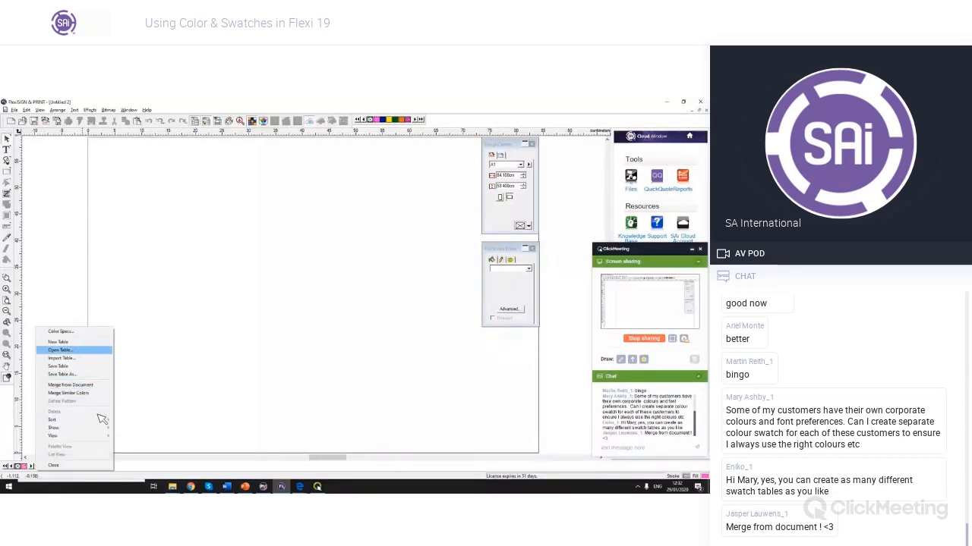
left_click(87, 350)
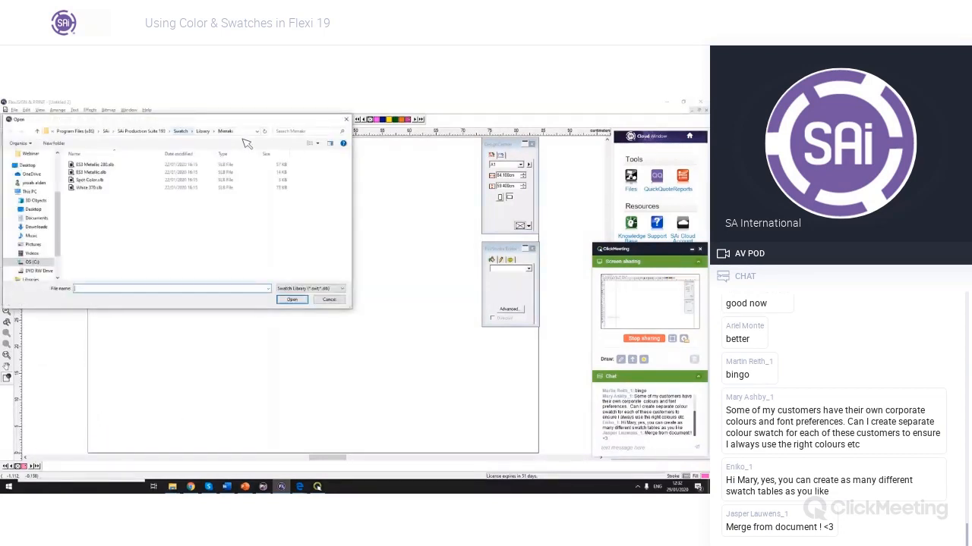
left_click(202, 131)
left_click(181, 131)
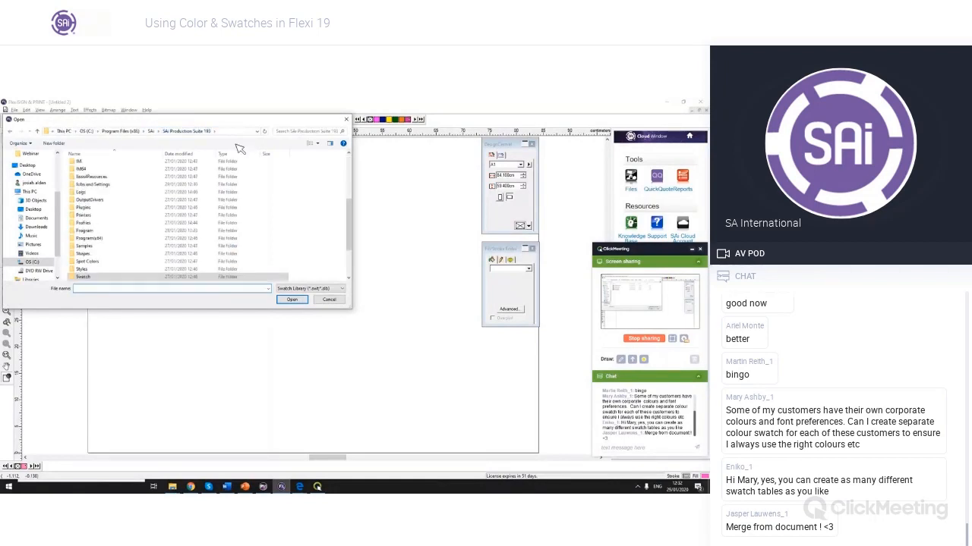
double_click(94, 278)
left_click(109, 165)
double_click(140, 166)
scroll(163, 258, "down", 8)
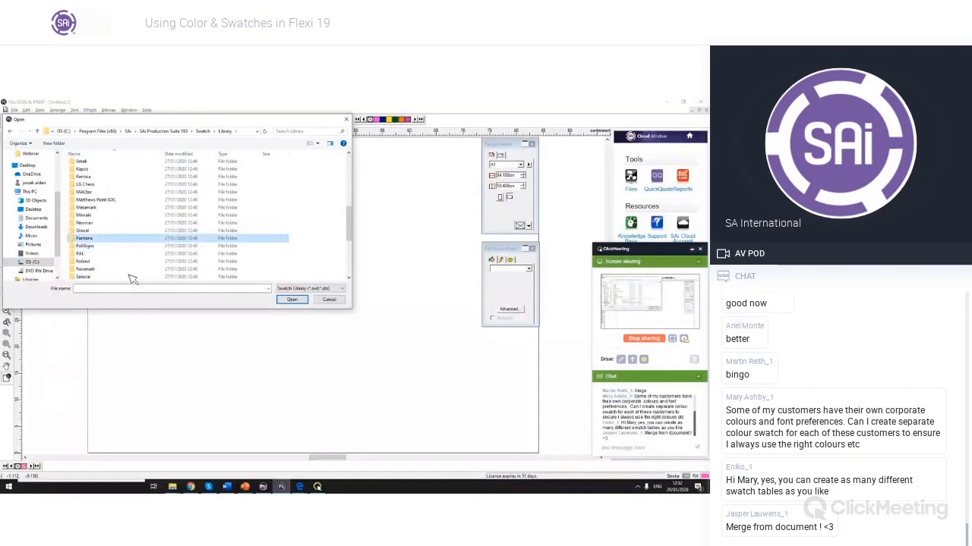
double_click(155, 237)
double_click(106, 203)
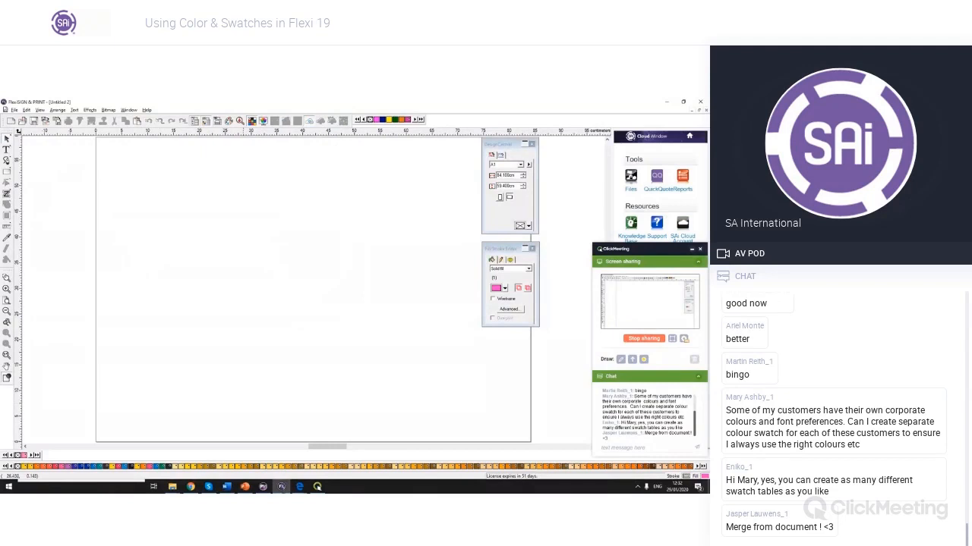
left_click(698, 466)
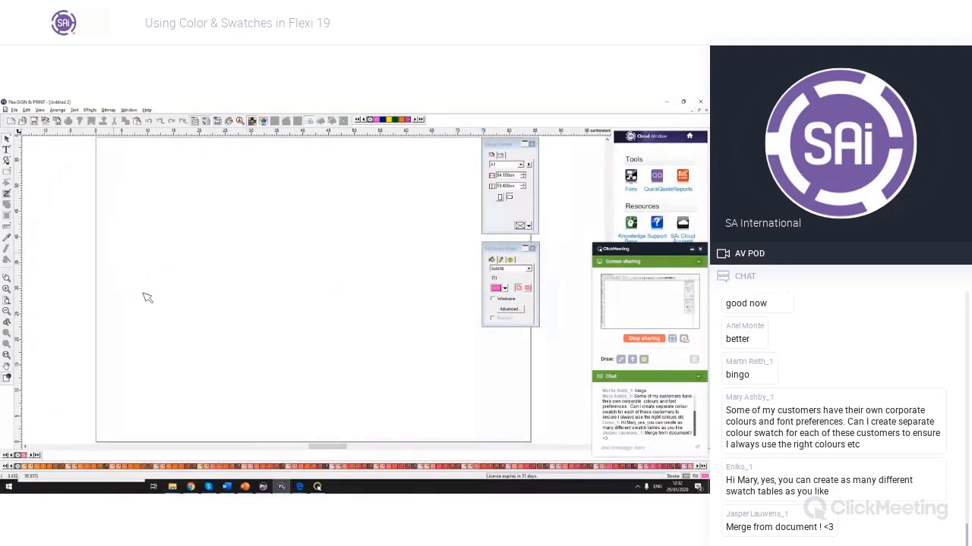
Start creating a color swatch from the current palette, using the Pantone Solid table as its color source.
left_click(40, 110)
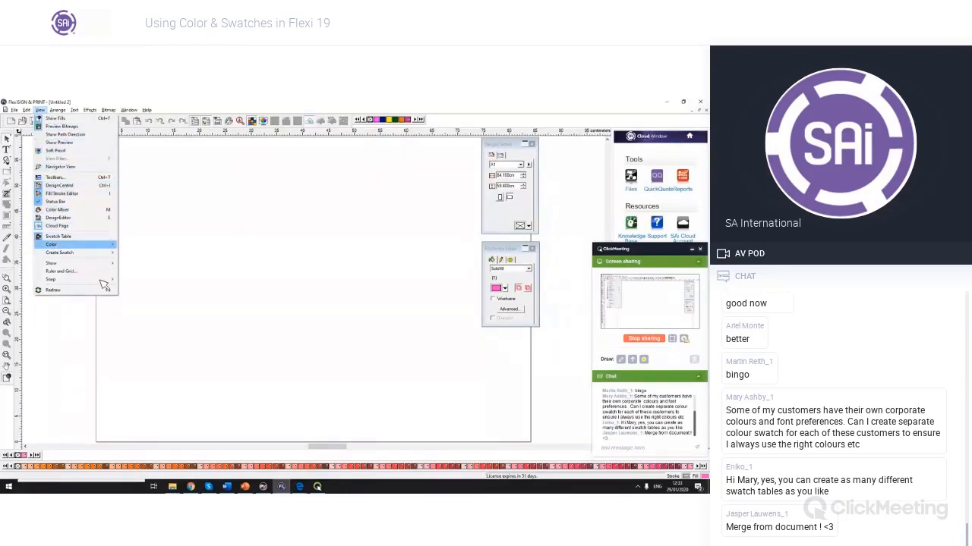
mouse_move(99, 252)
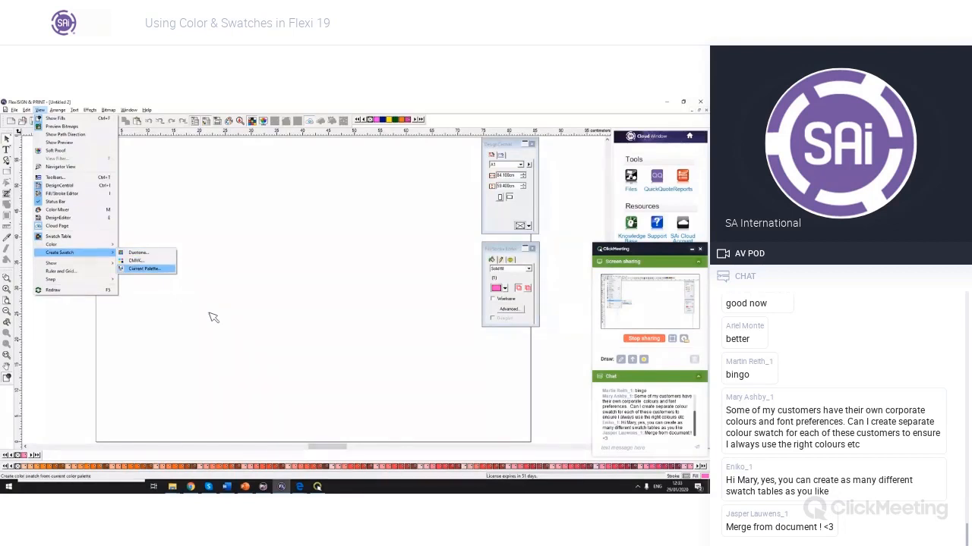
key("Return")
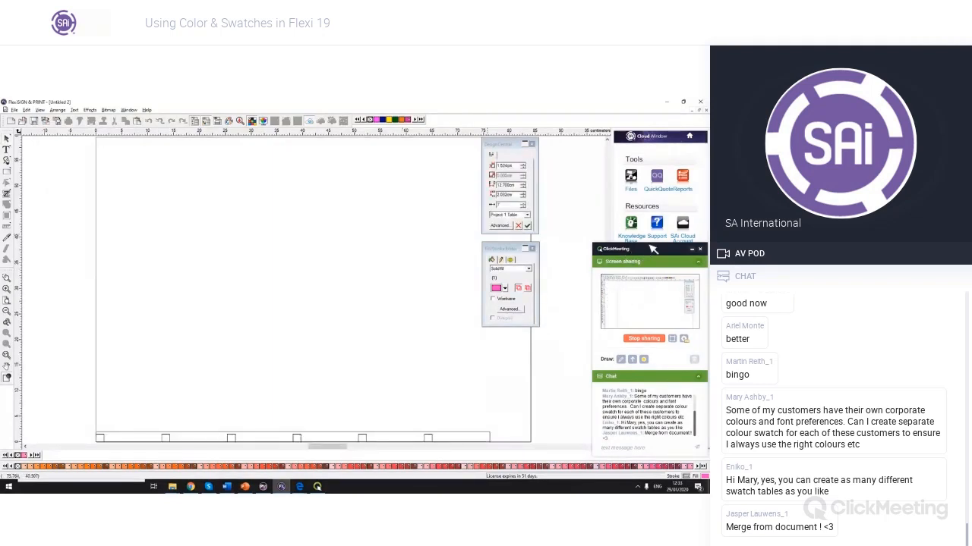
left_click(527, 215)
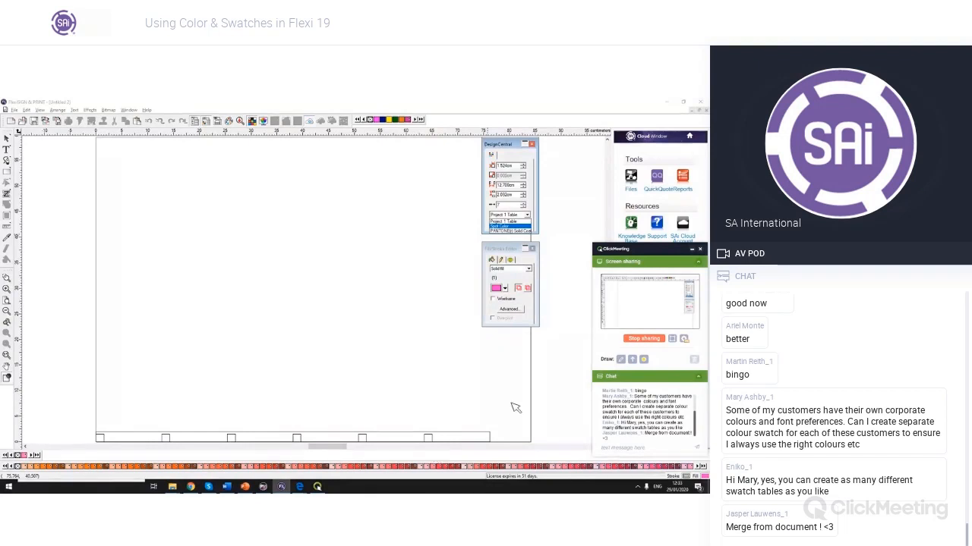
left_click(510, 231)
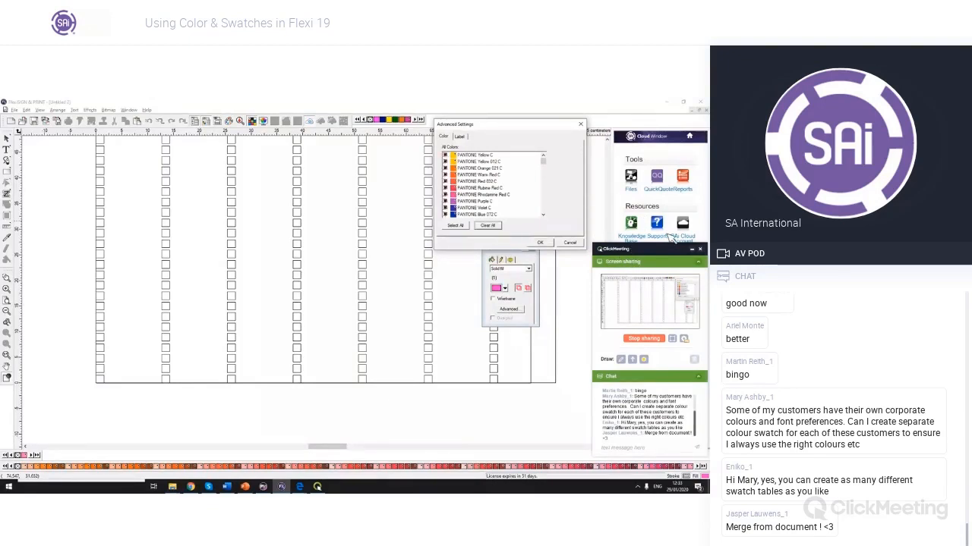
Choose PANTONE Yellow C, Red 032 C, Blue 072 C, 1235 C, 1345 C and 3105 C for the swatch chart.
scroll(639, 215, "down", 5)
scroll(644, 209, "up", 2)
scroll(647, 215, "up", 3)
scroll(627, 215, "down", 1)
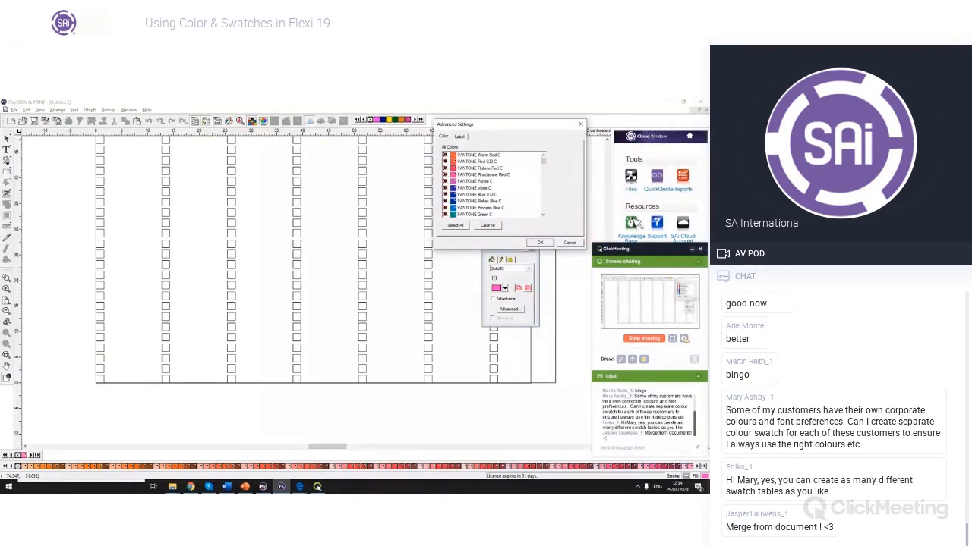
scroll(567, 212, "up", 1)
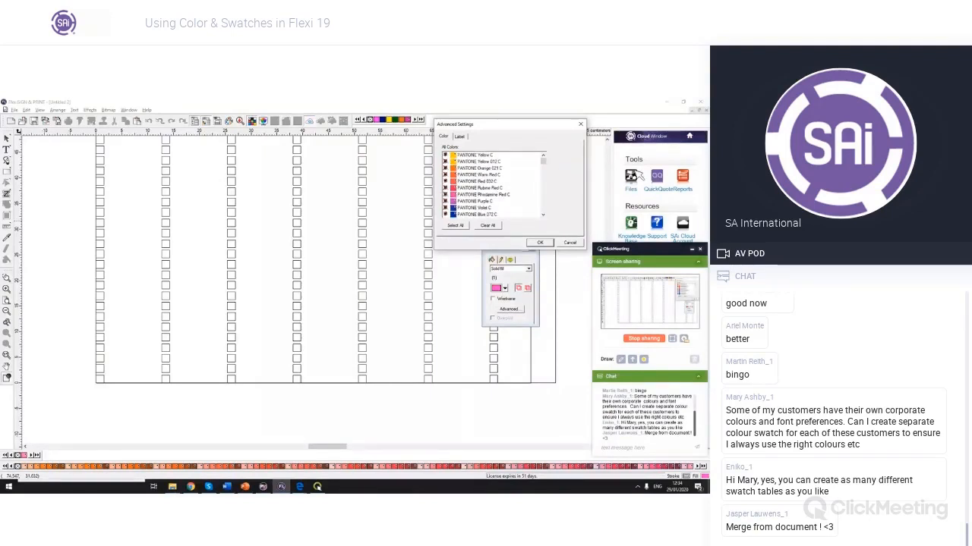
scroll(595, 182, "down", 12)
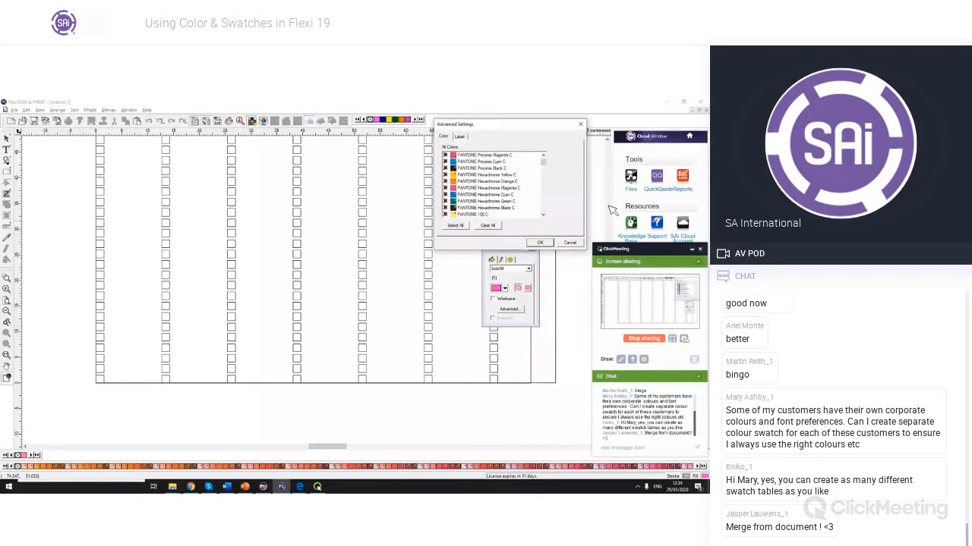
scroll(612, 208, "down", 6)
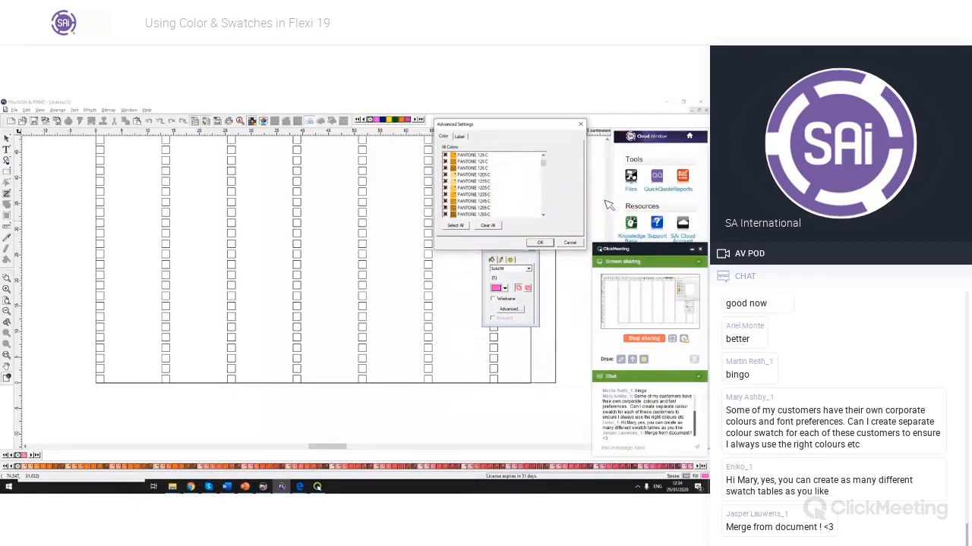
scroll(565, 204, "down", 5)
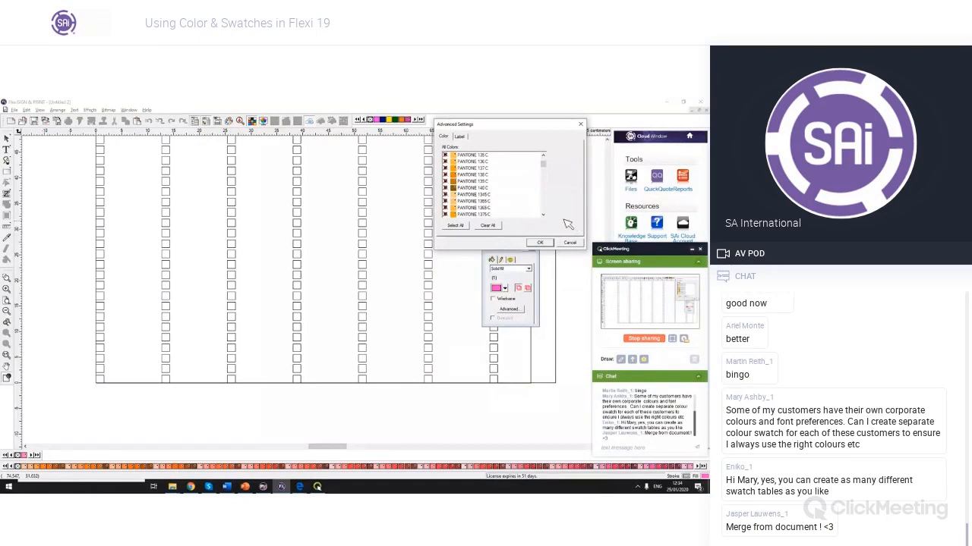
scroll(576, 224, "down", 10)
scroll(583, 220, "down", 15)
scroll(584, 220, "down", 15)
scroll(584, 221, "down", 15)
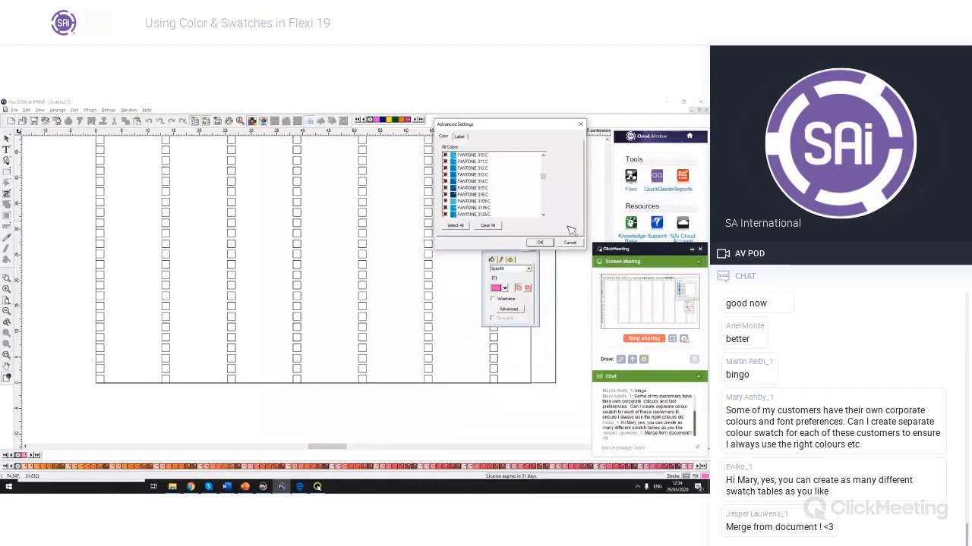
Review the label font settings of the swatch chart and accept the advanced settings.
left_click(460, 137)
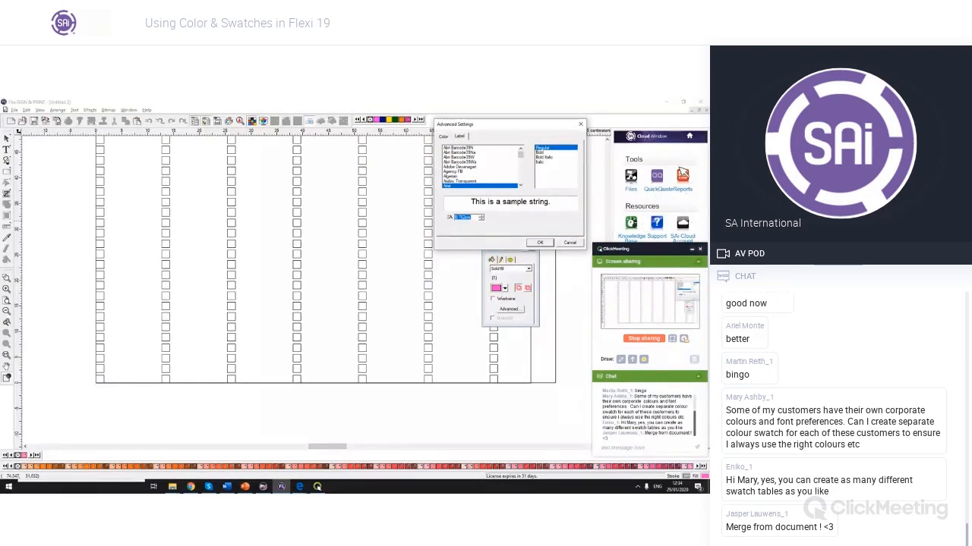
left_click(443, 137)
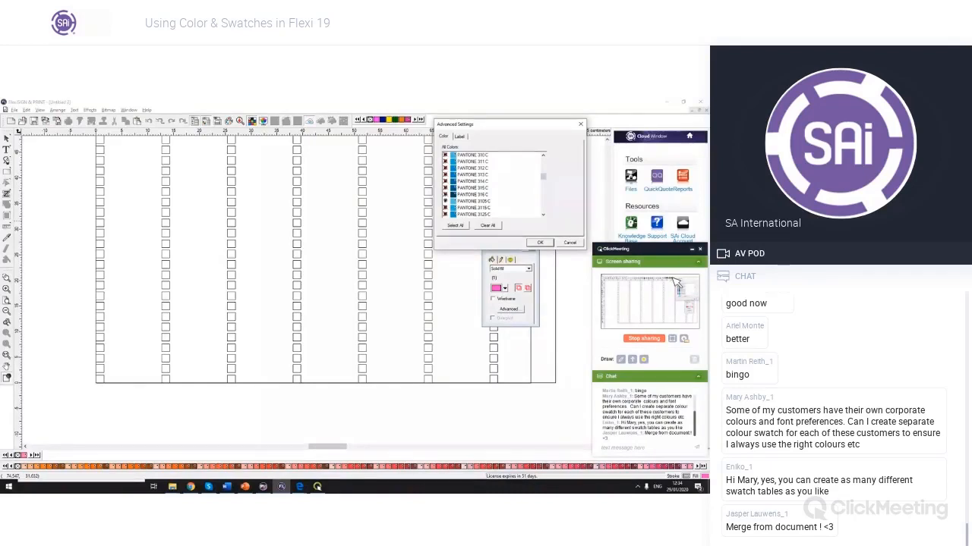
left_click(540, 242)
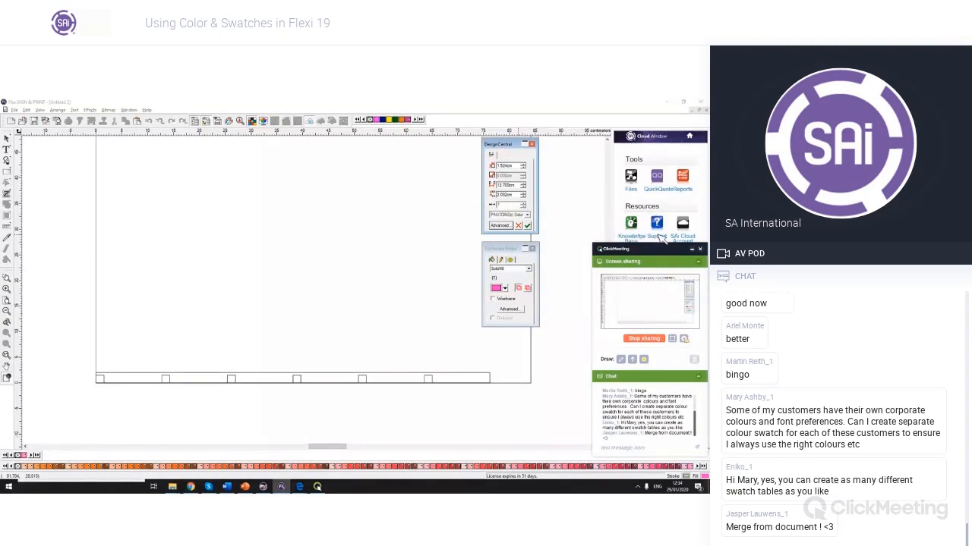
Reduce the swatch chart layout to 2 columns.
left_click(523, 208)
left_click(523, 207)
left_click(523, 207)
left_click(523, 207)
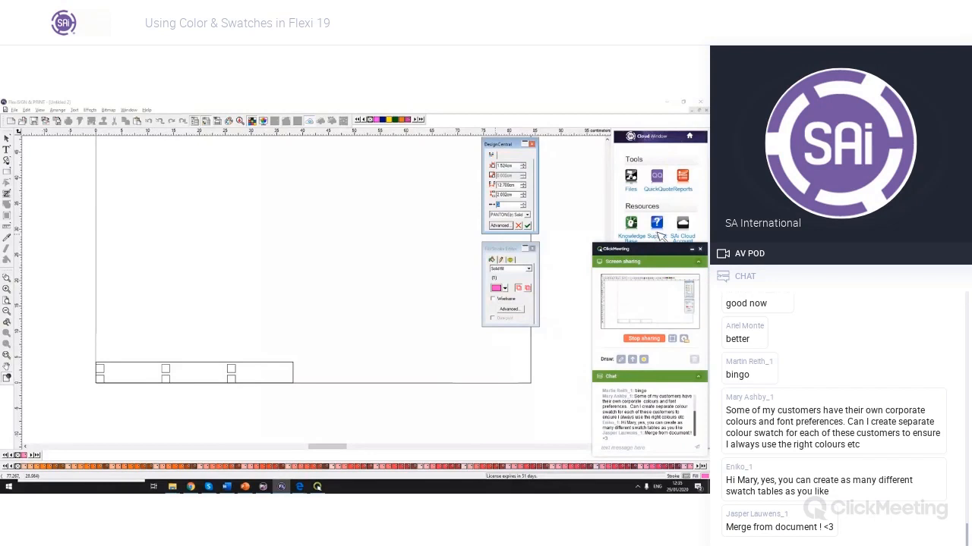
key("Down")
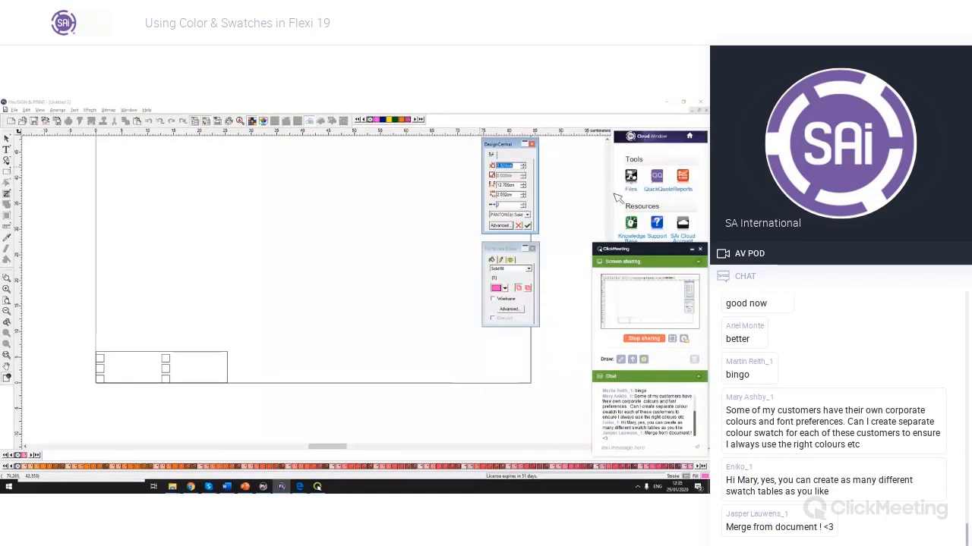
Set the swatch size to 5 cm, vertical spacing to 7.132 cm and horizontal spacing to about 19 cm, and generate the chart.
type("5")
key("Return")
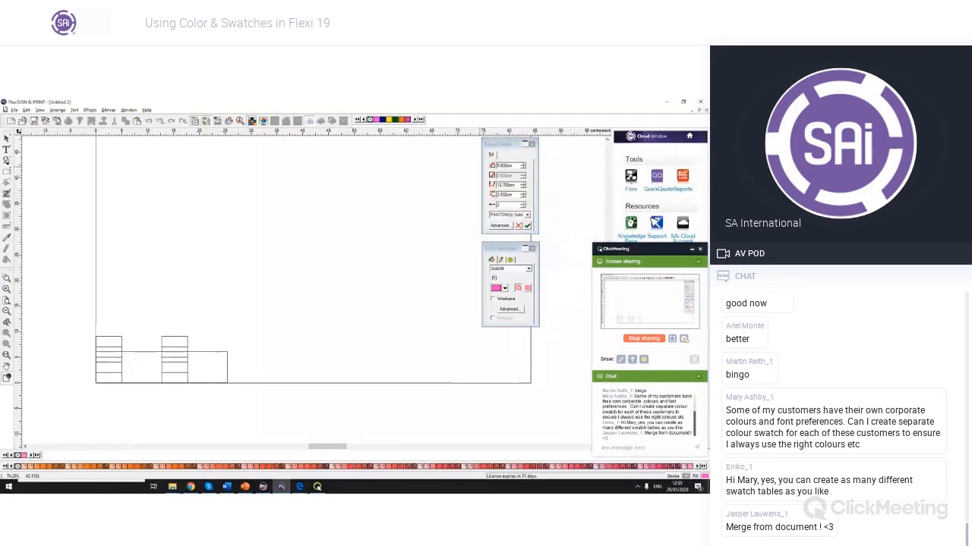
left_click(522, 192)
left_click_drag(522, 192, 522, 192)
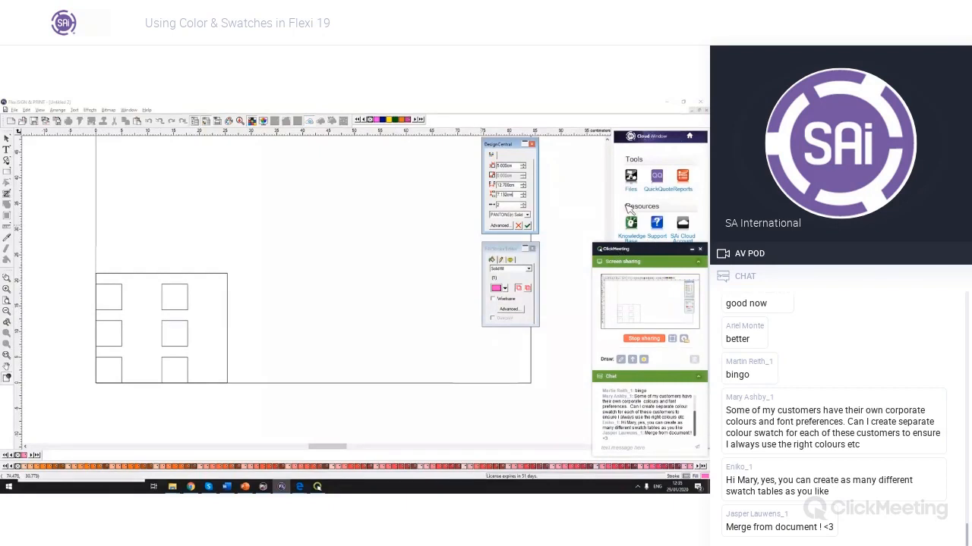
left_click_drag(523, 184, 523, 184)
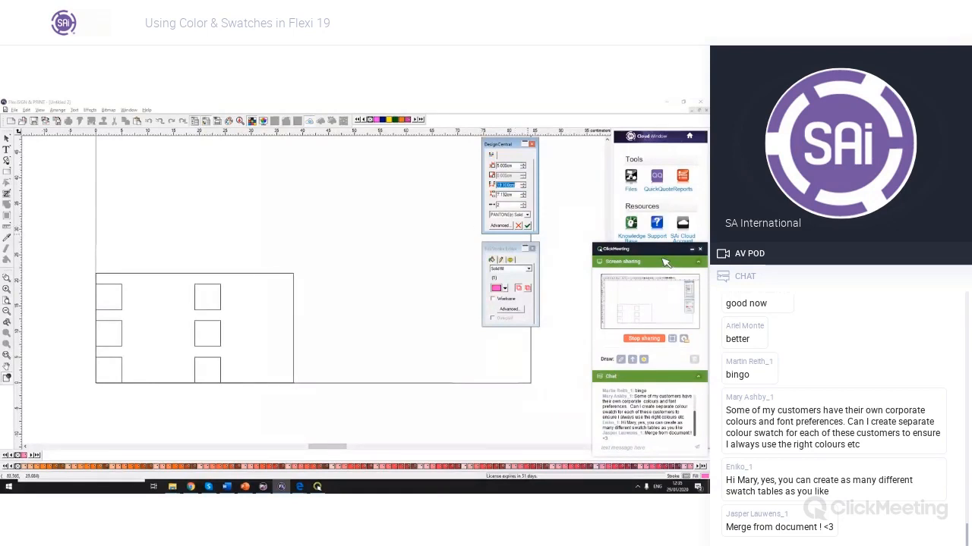
left_click(528, 226)
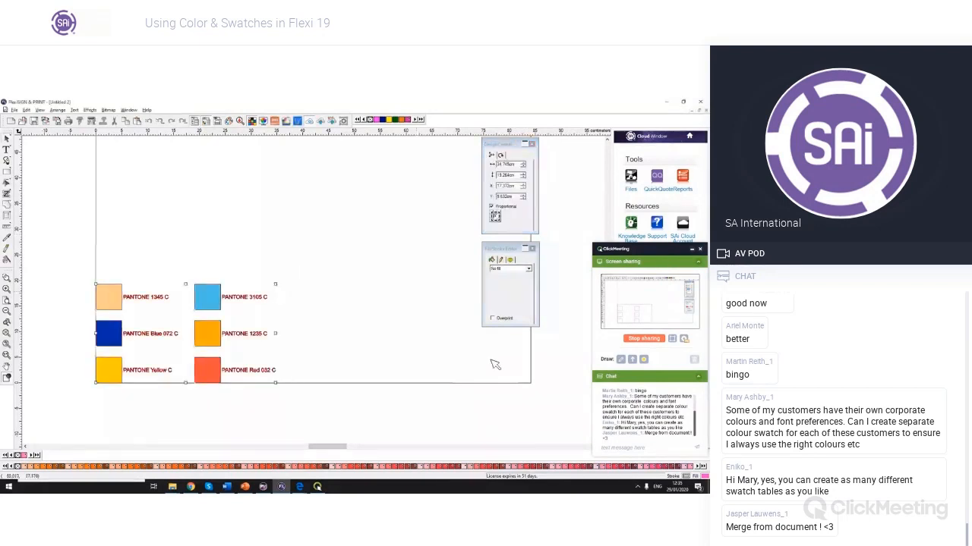
Inspect the swatch chart up close and check the fill color assigned to individual swatches such as PANTONE 3105 C and Red 032 C.
left_click(408, 400)
scroll(100, 399, "right", 3)
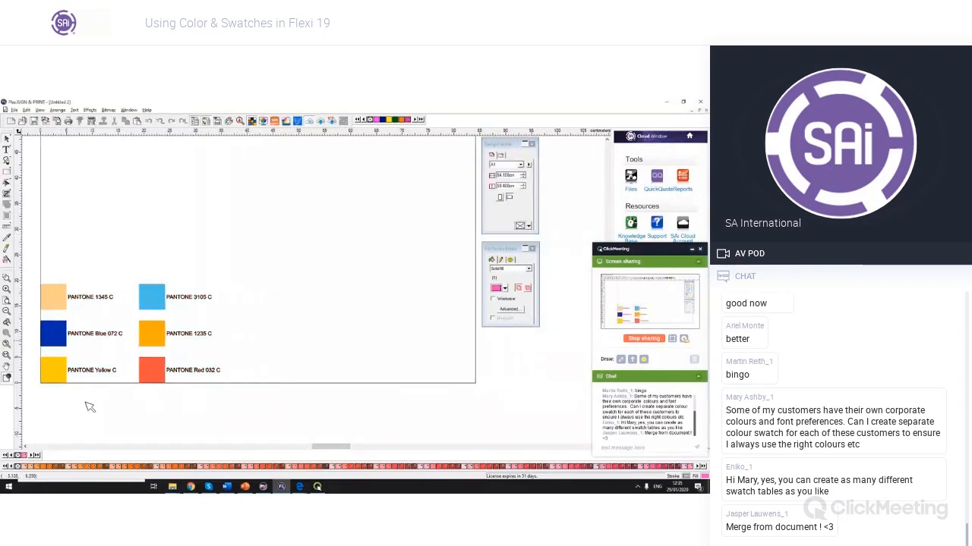
scroll(95, 403, "left", 2)
scroll(99, 414, "up", 4)
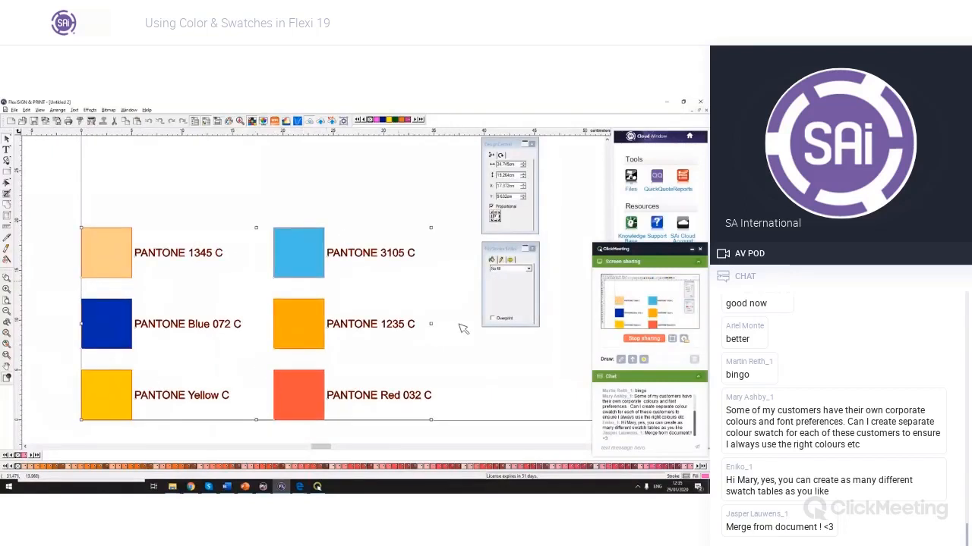
right_click(439, 237)
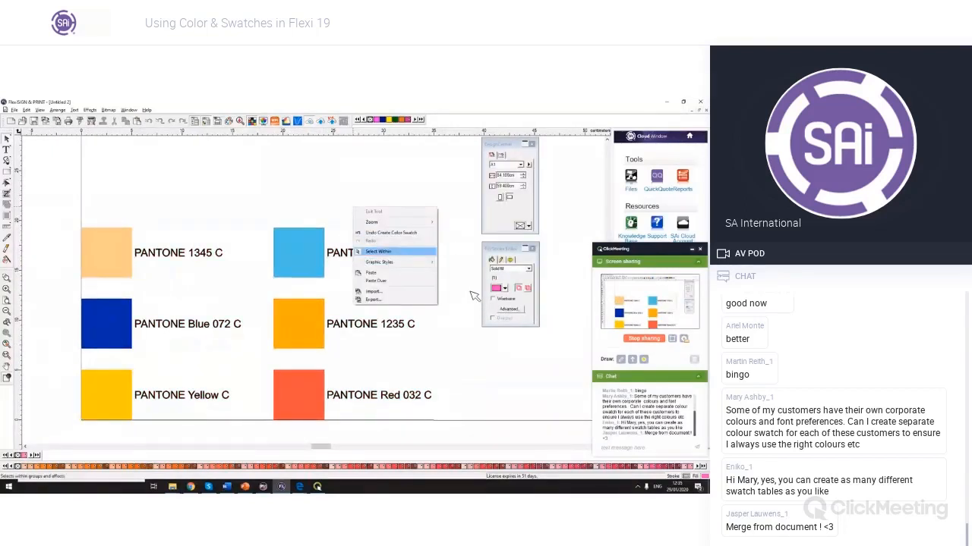
left_click(471, 297)
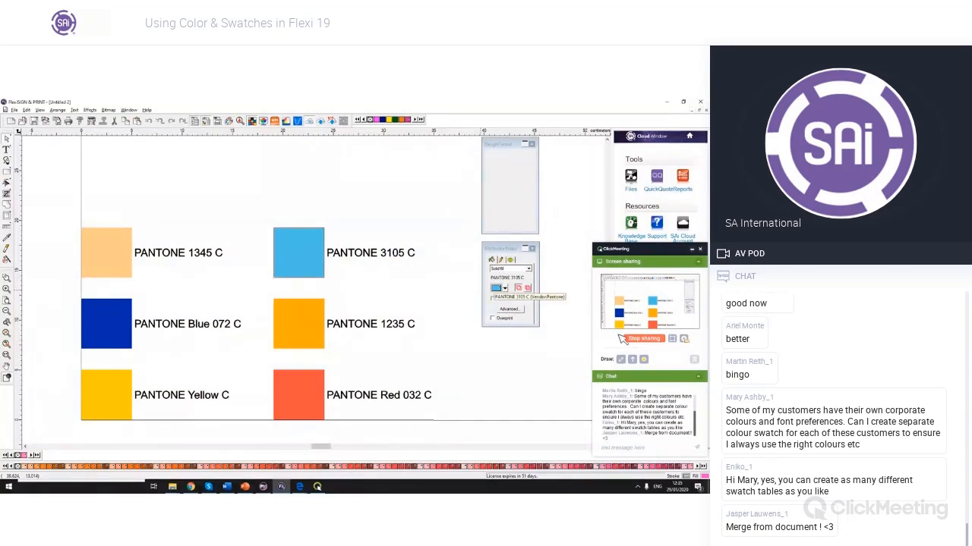
right_click(451, 204)
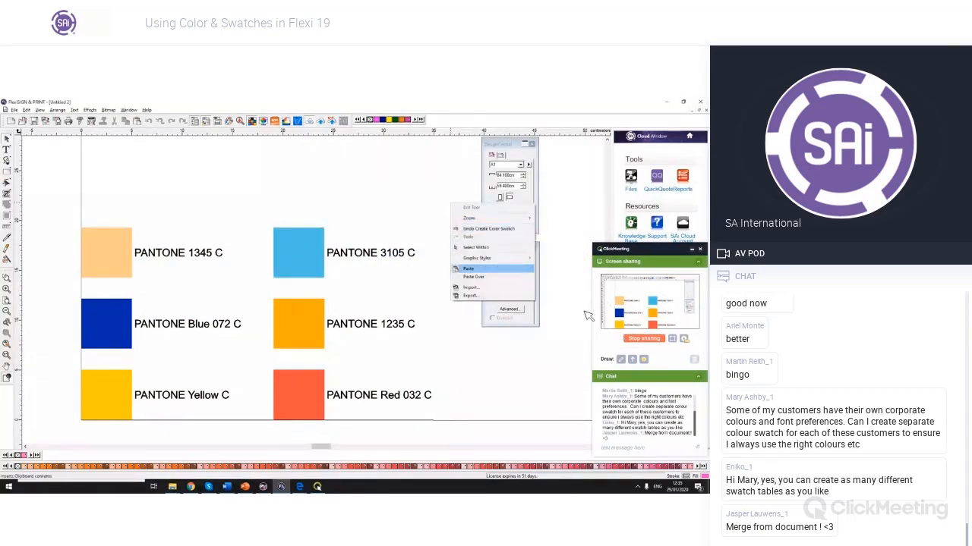
left_click(468, 269)
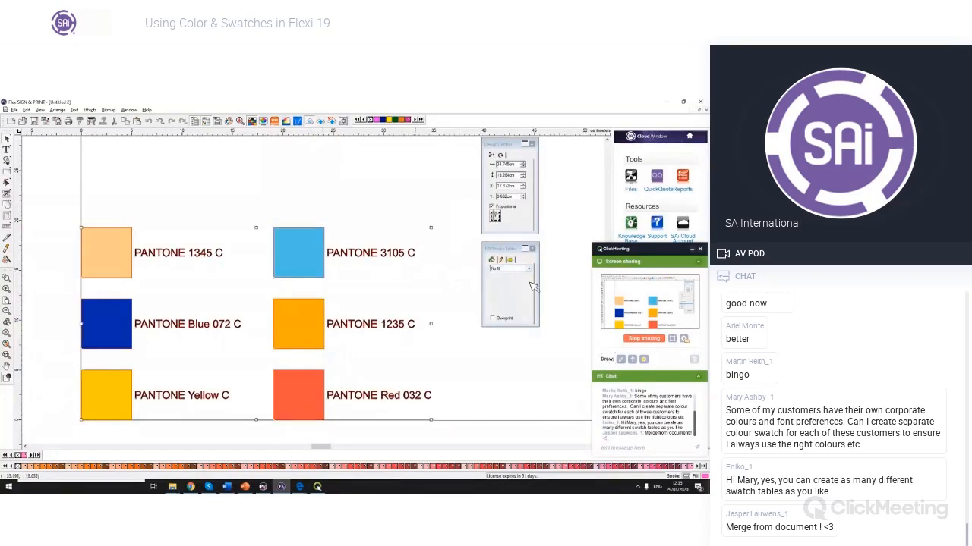
right_click(415, 204)
left_click(436, 250)
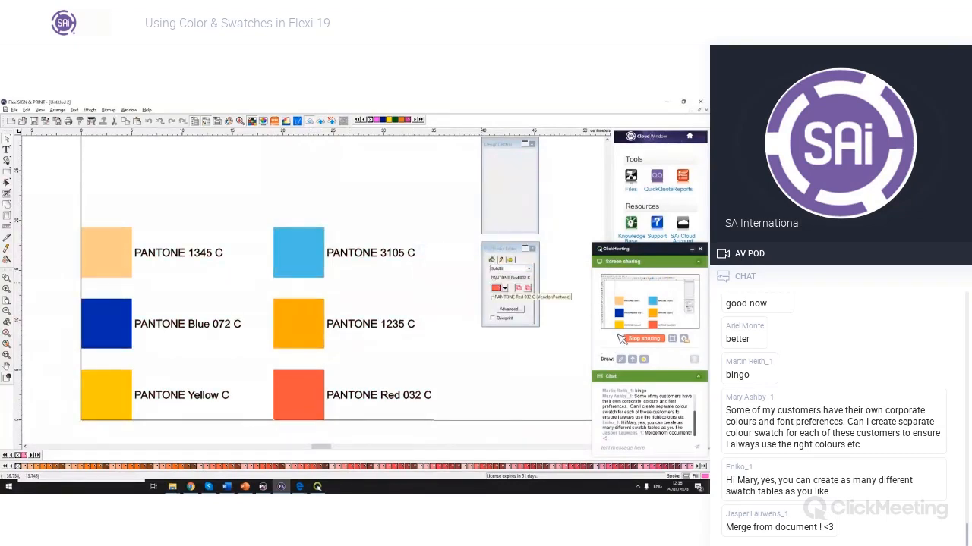
left_click(451, 226)
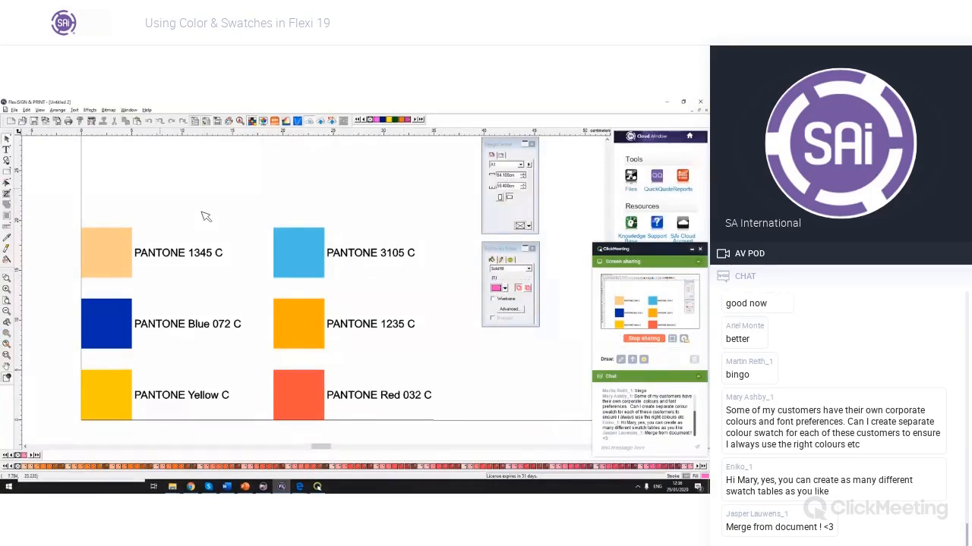
Select the entire Pantone swatch chart, including its color labels.
scroll(201, 212, "down", 1)
left_click_drag(87, 191, 399, 396)
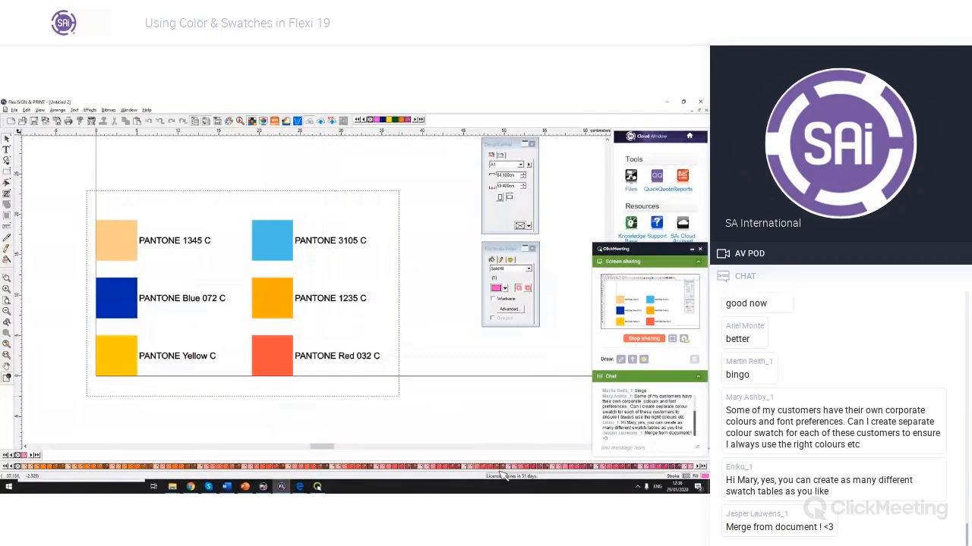
left_click_drag(504, 475, 433, 417)
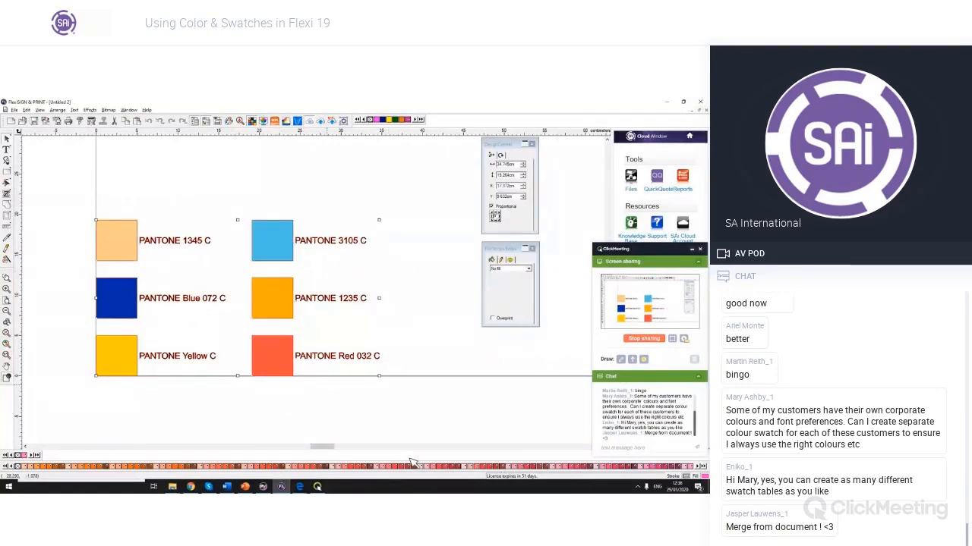
left_click(465, 391)
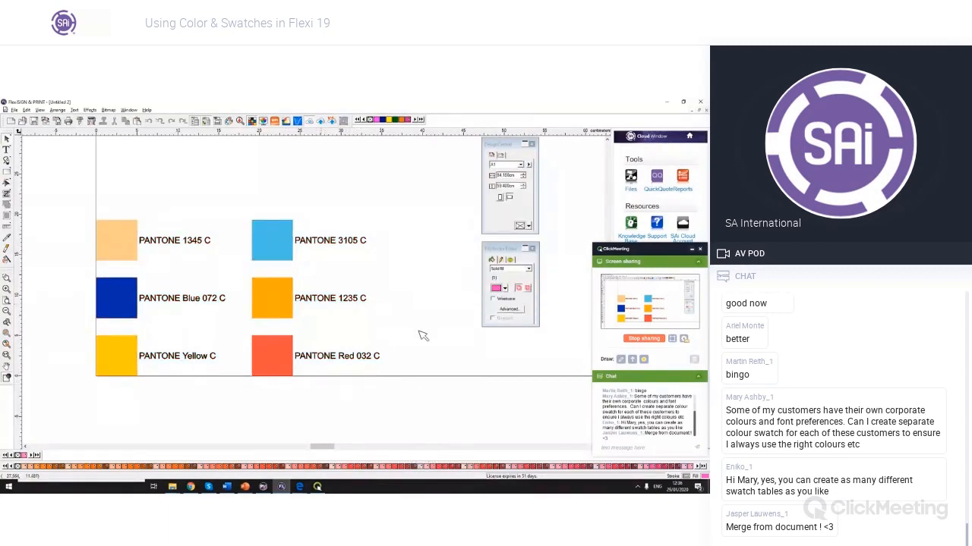
left_click_drag(59, 194, 419, 418)
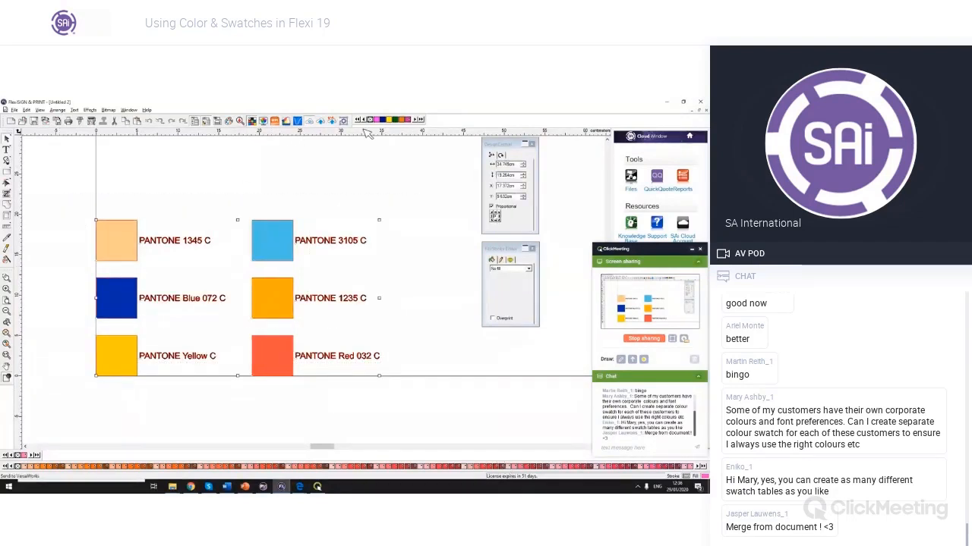
scroll(347, 191, "down", 2)
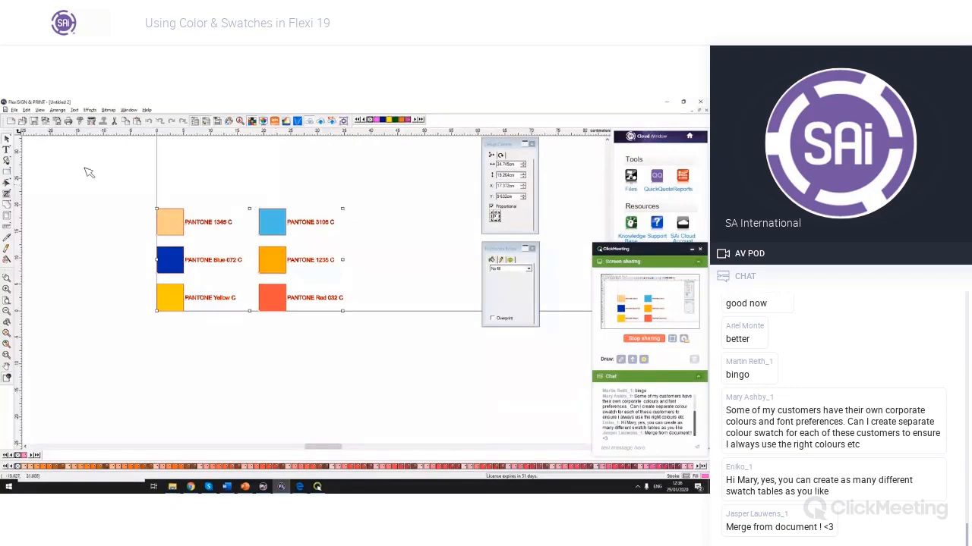
Generate a 10-column swatch chart of the Pantone solid coated table in a new document and view the whole chart.
left_click(11, 121)
left_click(40, 110)
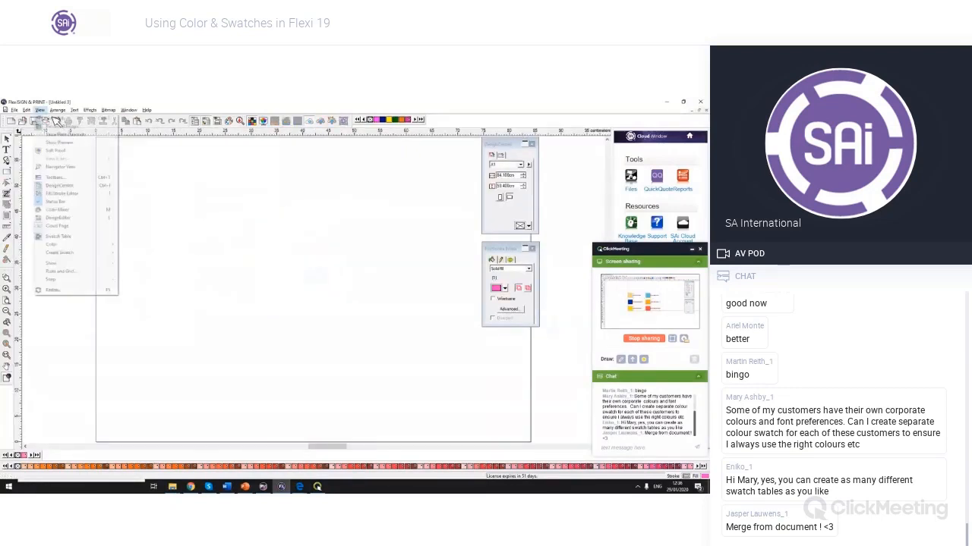
mouse_move(76, 252)
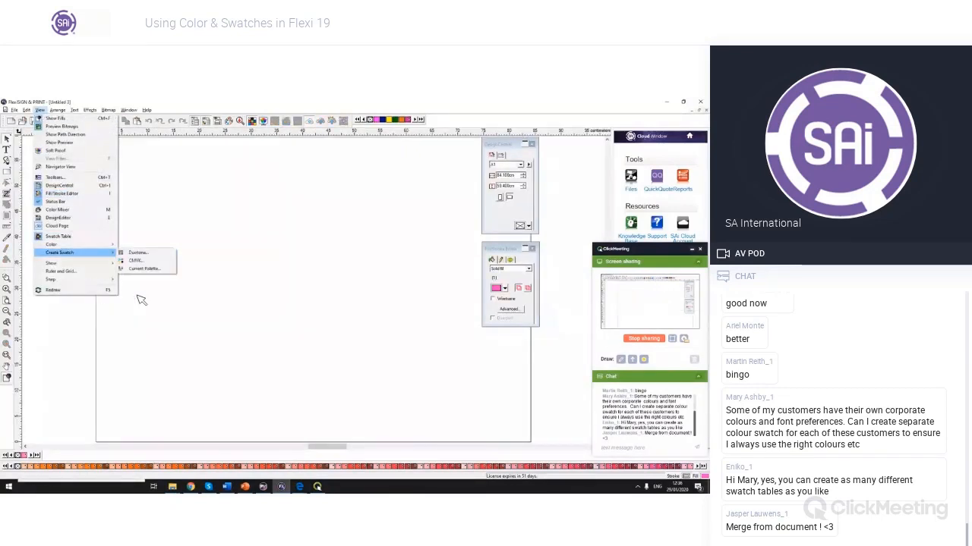
left_click(186, 317)
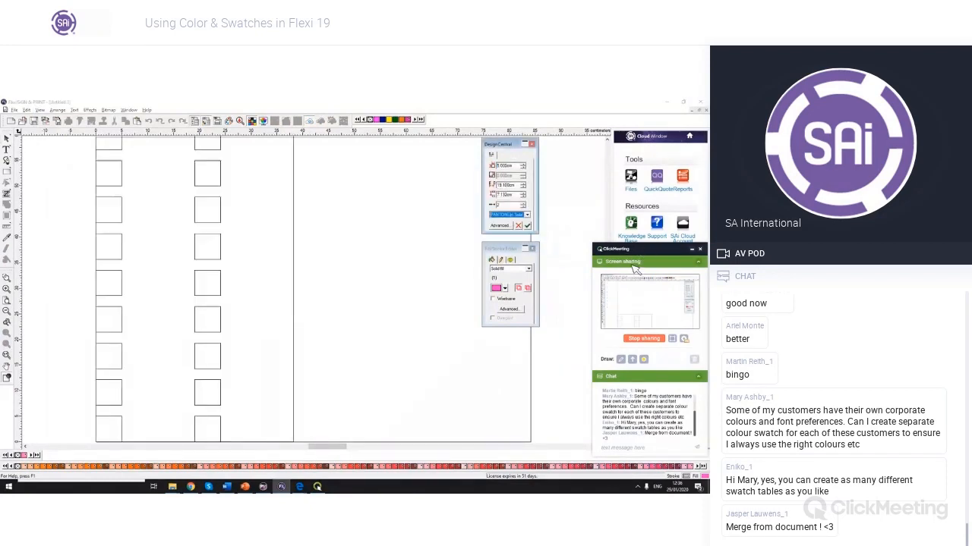
scroll(444, 260, "down", 3)
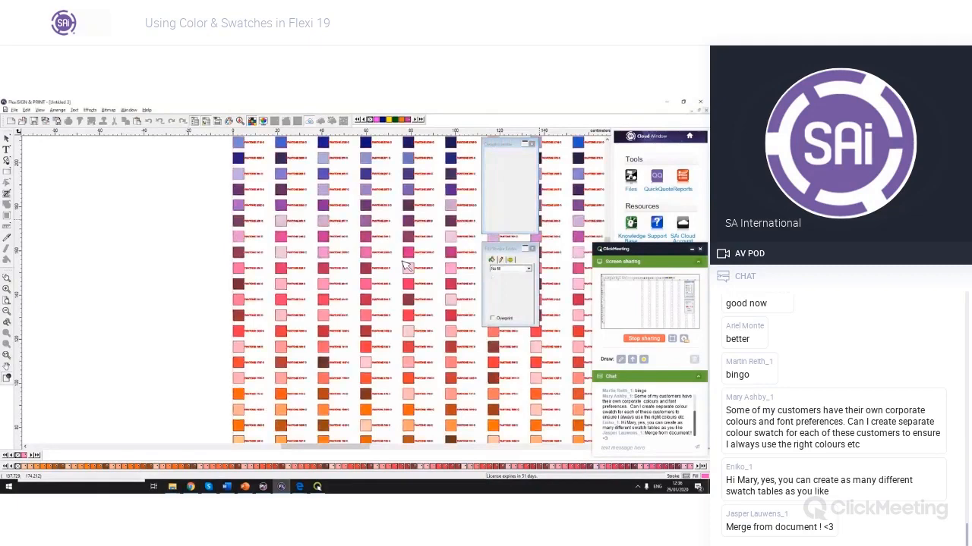
scroll(402, 289, "down", 3)
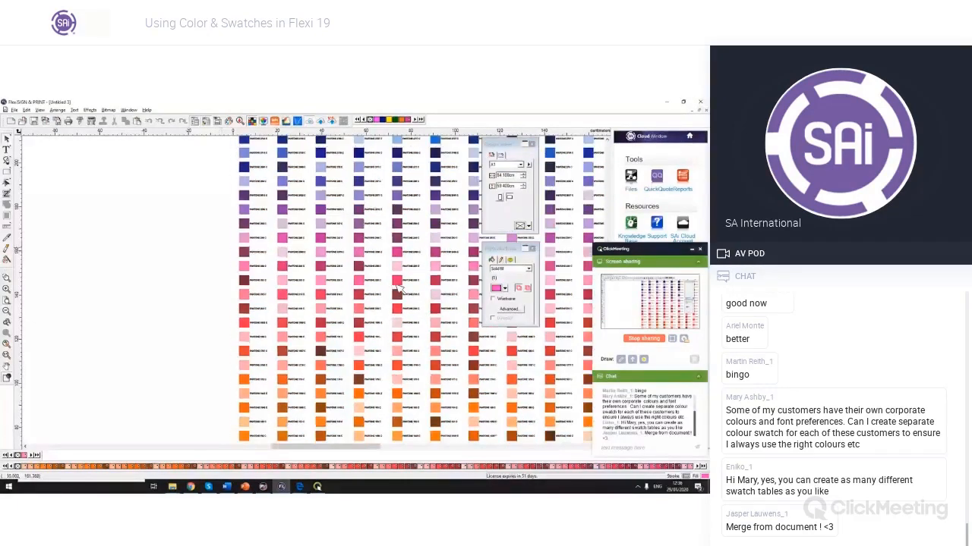
scroll(405, 287, "down", 4)
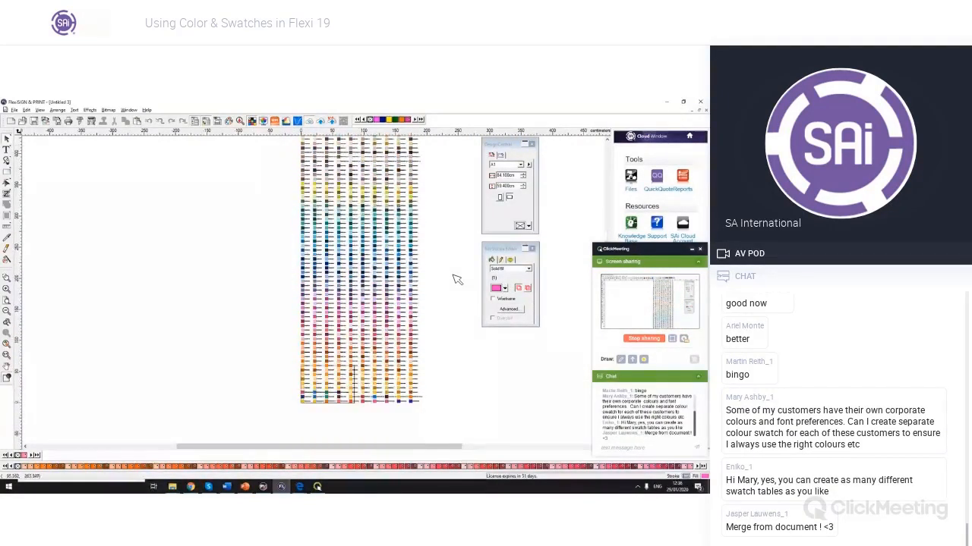
Create another new document and load the swatch table Best Beer Project.swt from the Webinar folder on the desktop.
left_click(14, 126)
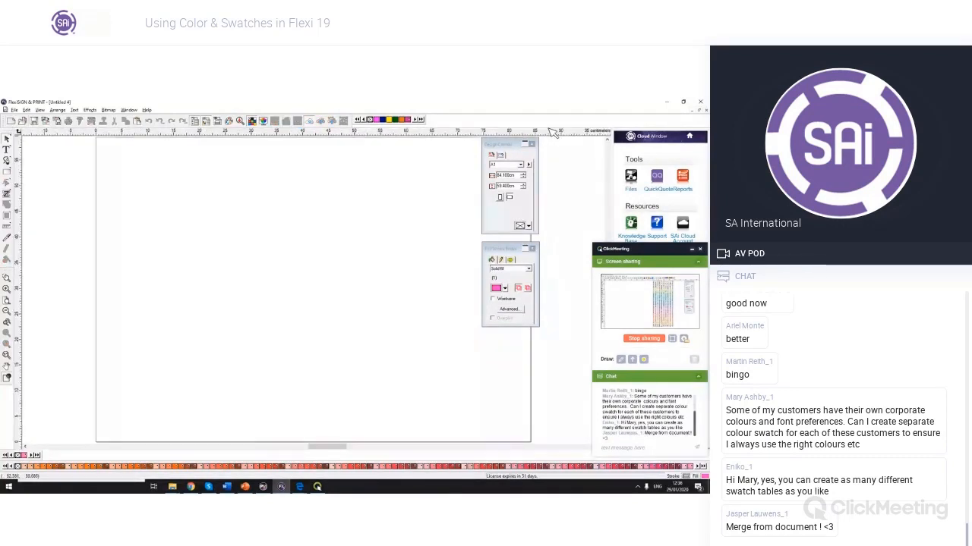
right_click(438, 123)
right_click(421, 122)
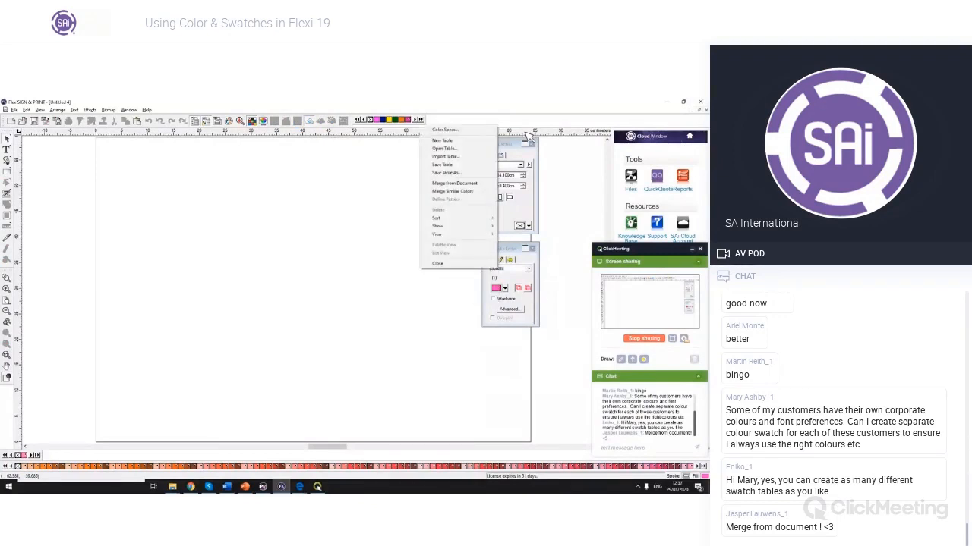
key("Return")
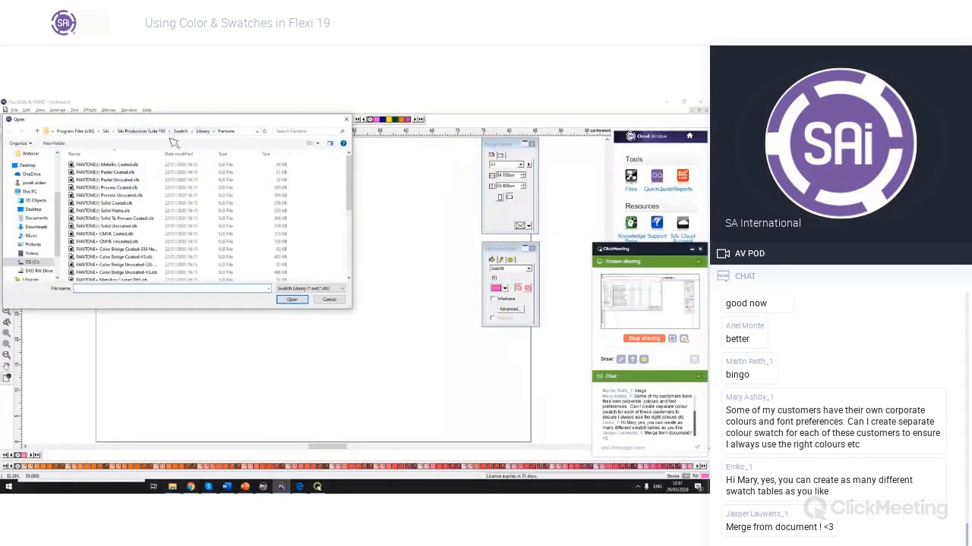
left_click(33, 208)
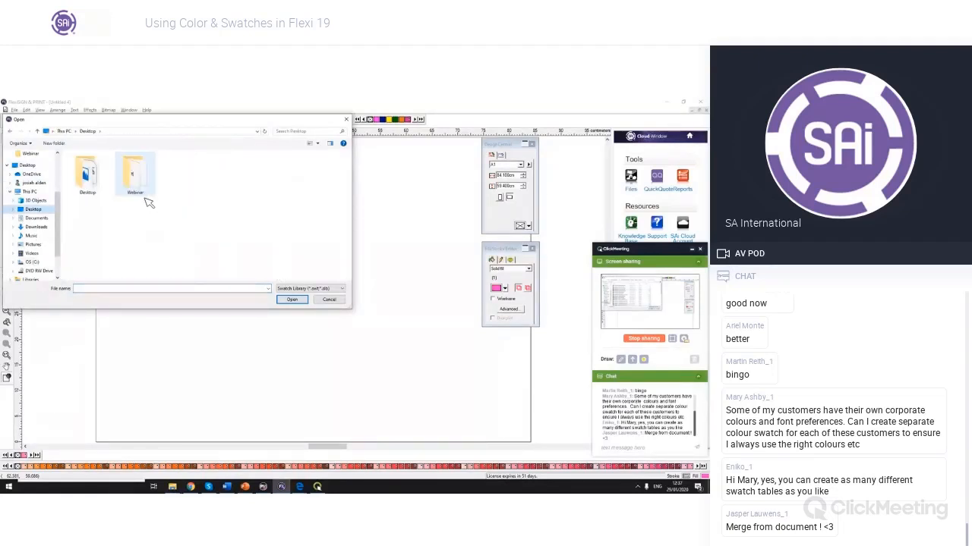
key("Return")
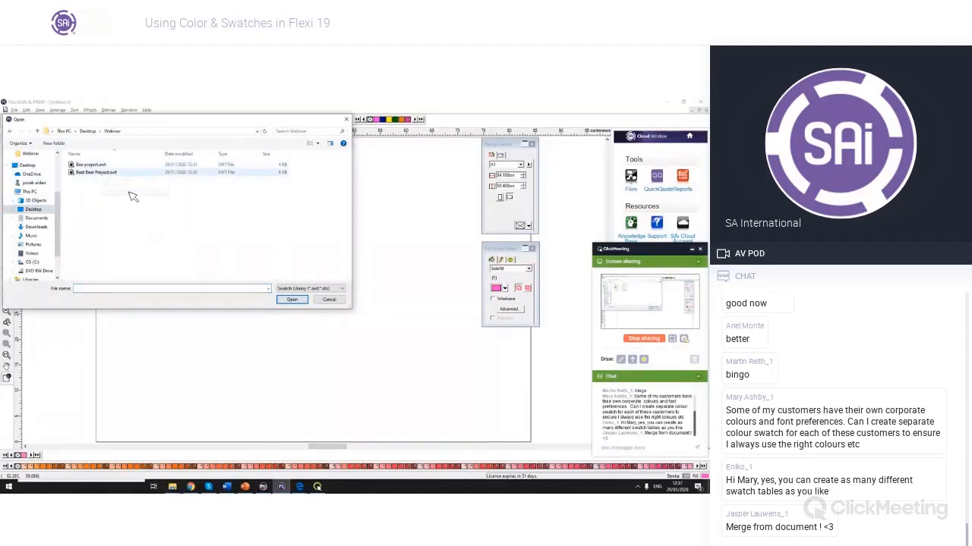
double_click(107, 173)
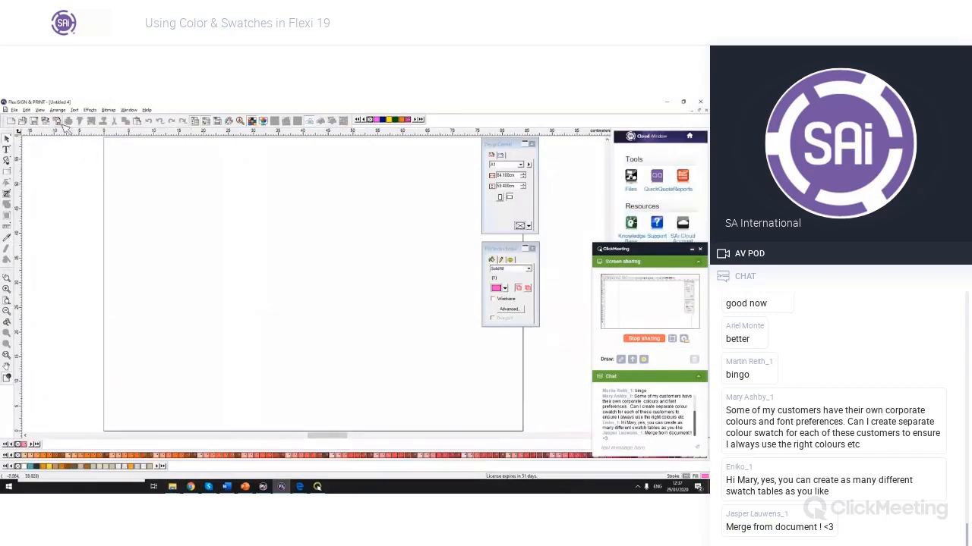
Generate a labeled swatch chart in 4 columns from the Best Beer Project table.
left_click(40, 110)
mouse_move(59, 252)
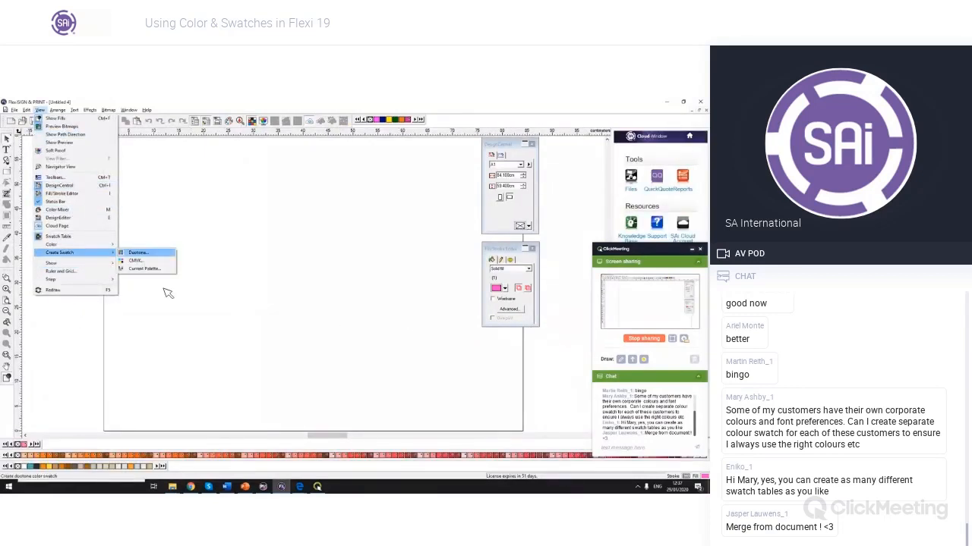
left_click(189, 313)
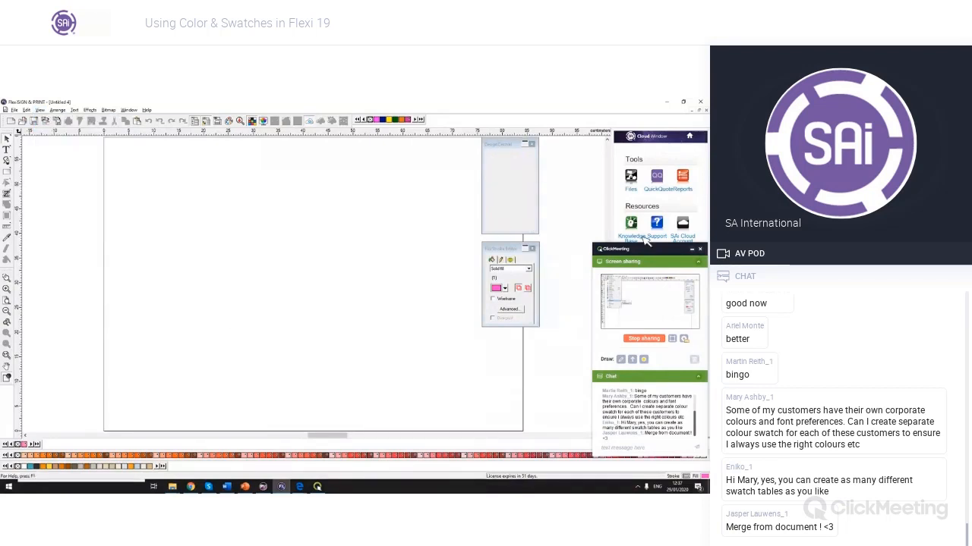
left_click(522, 215)
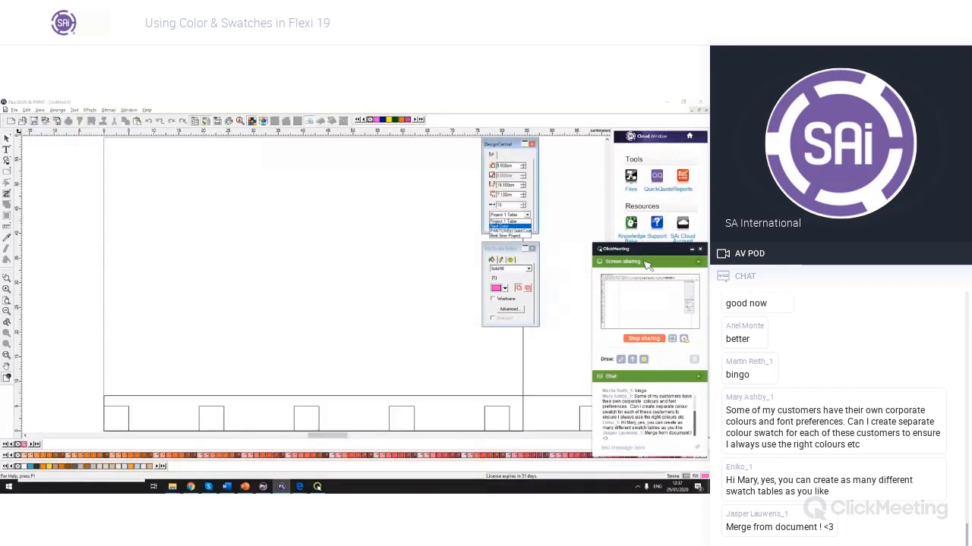
left_click(510, 236)
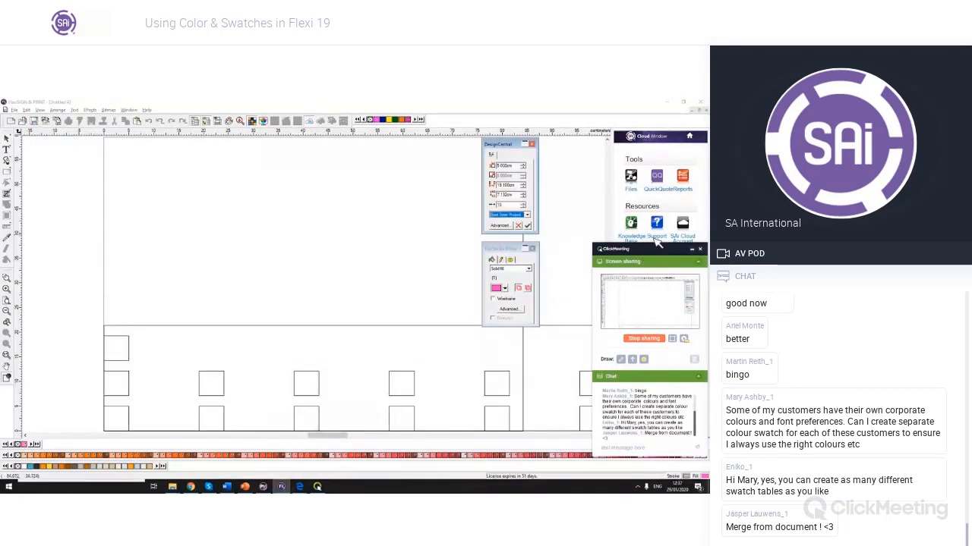
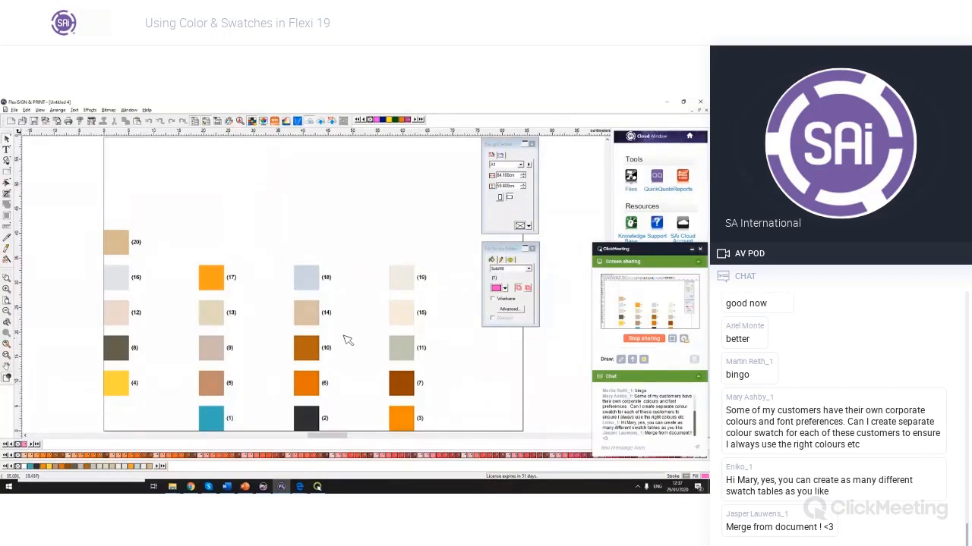
In Color Settings, set the display printer to Roland TrueVIS VG with the Generic Vinyl 2 900x600 10p Standard profile.
left_click(40, 110)
mouse_move(27, 111)
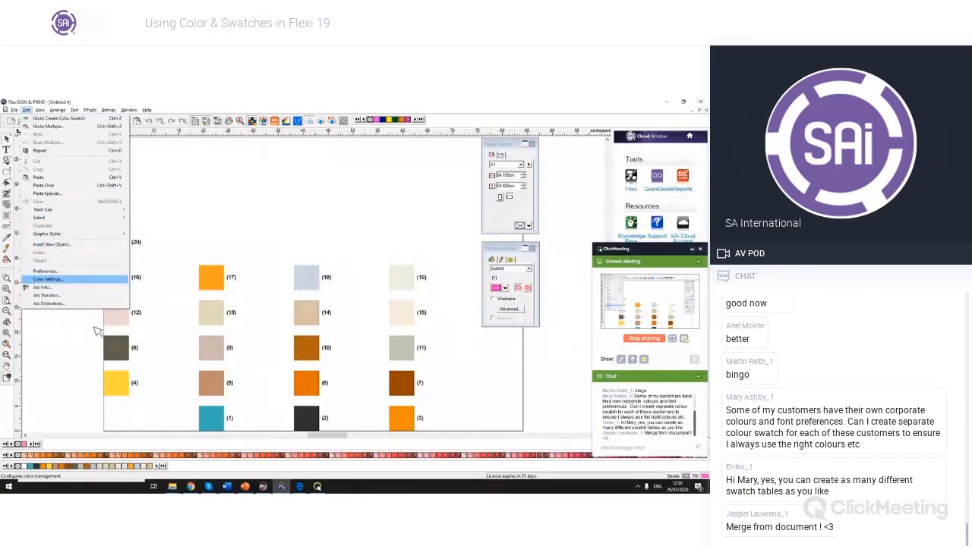
left_click(47, 278)
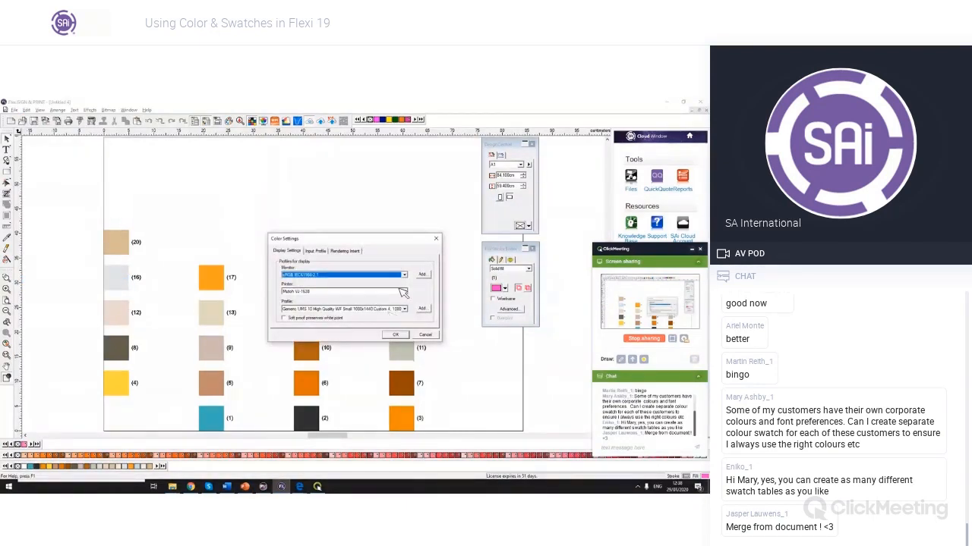
key("ctrl+Tab")
key("ctrl+Tab")
key("ctrl+shift+Tab")
key("ctrl+shift+Tab")
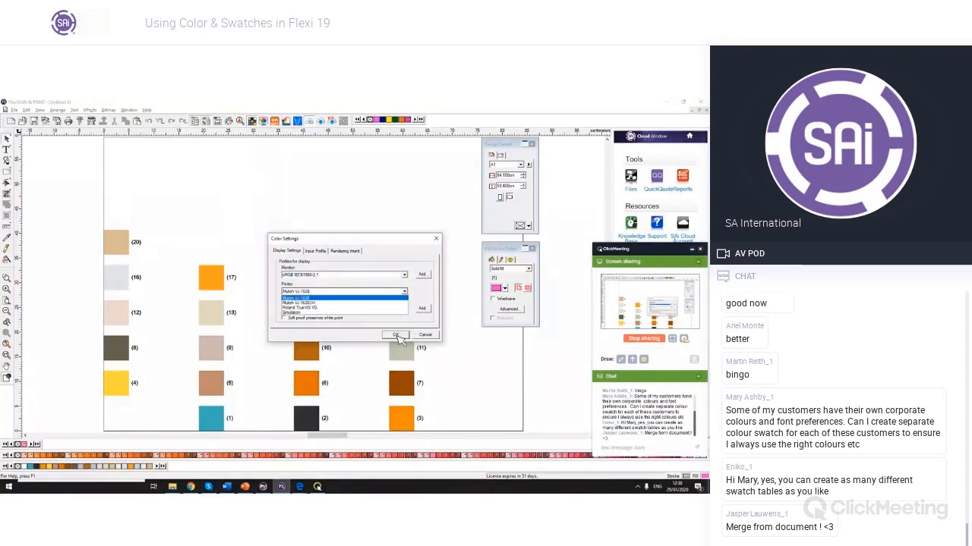
left_click(400, 330)
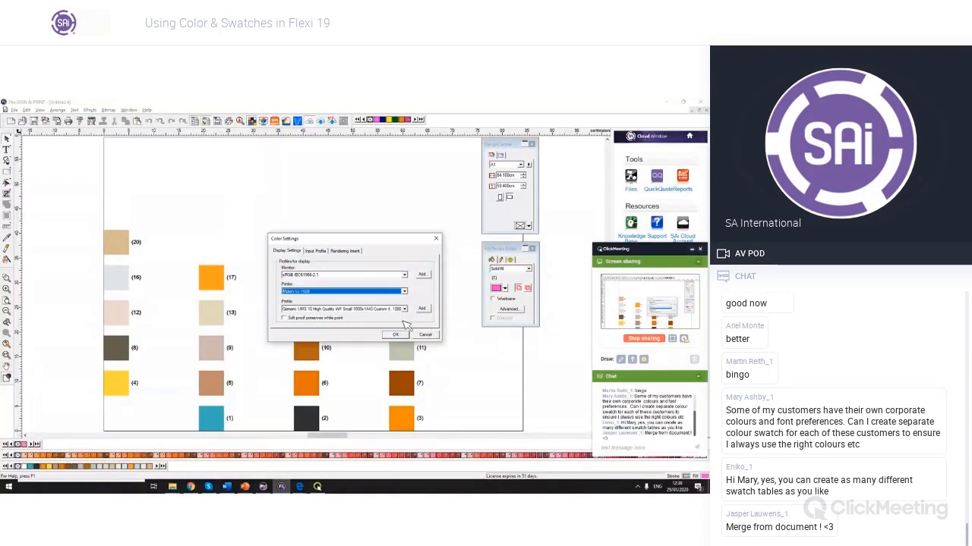
left_click(404, 291)
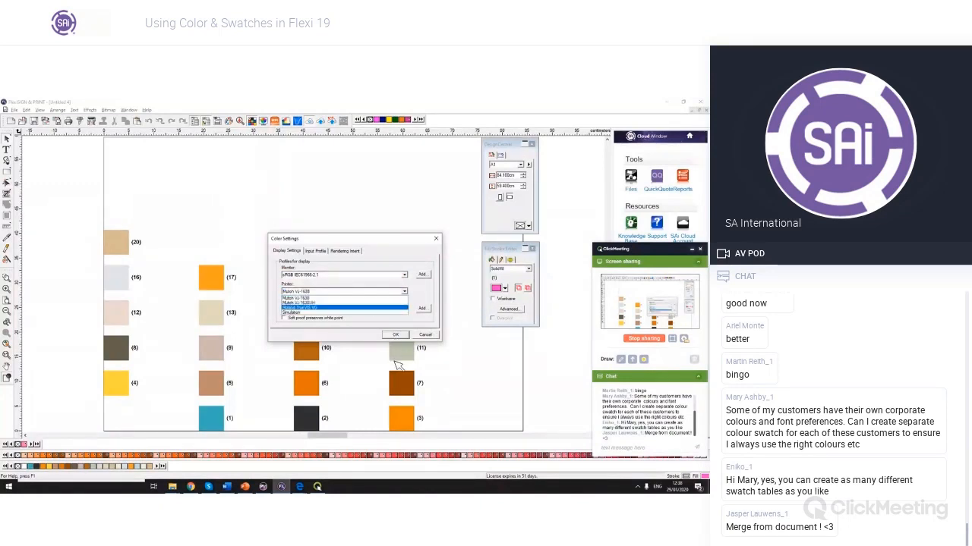
left_click(396, 364)
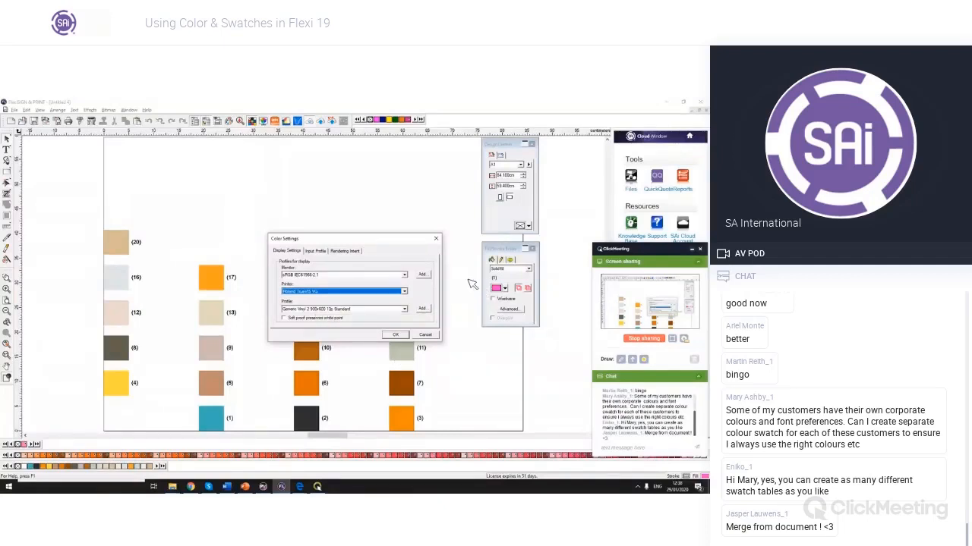
left_click_drag(463, 264, 452, 188)
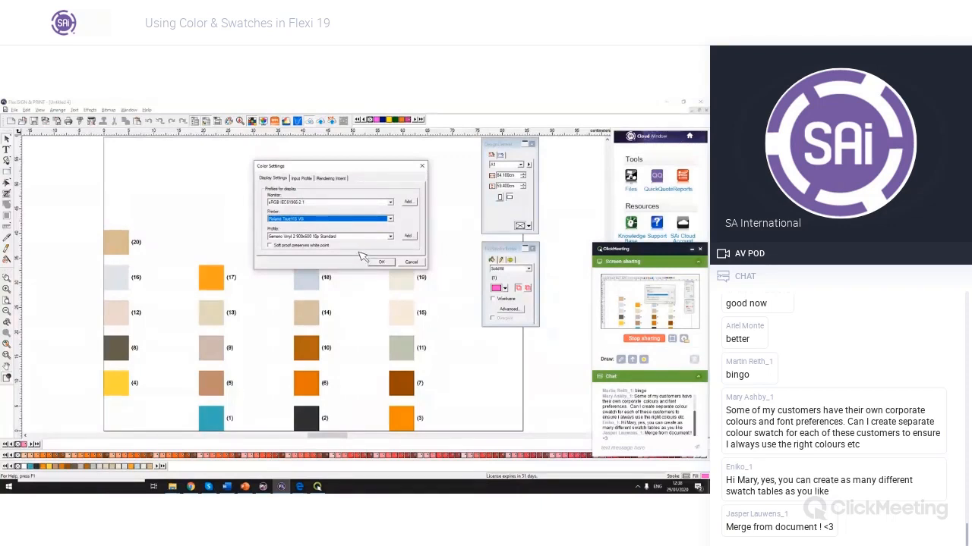
key("Tab")
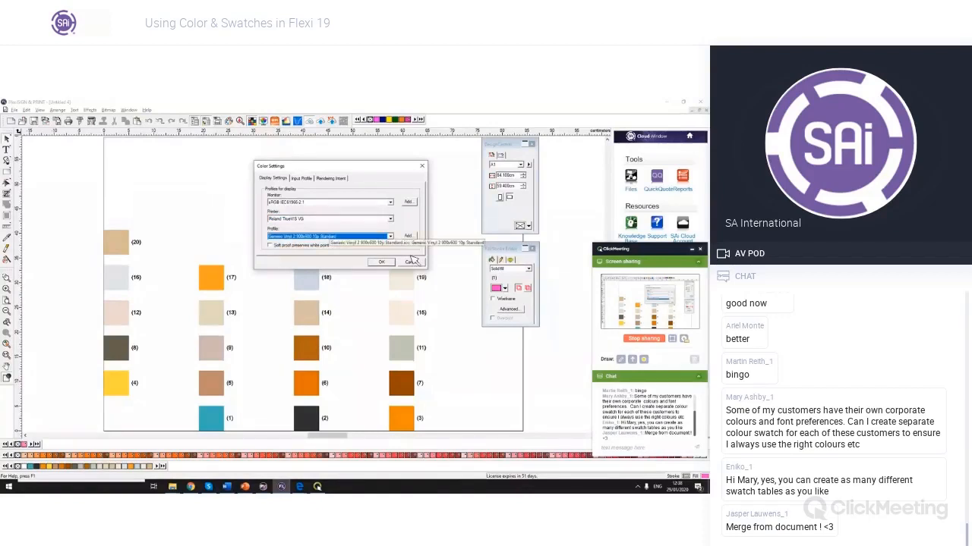
Set the assumed CMYK and grayscale input profiles to Europe ISO Coated FOGRA27.
key("ctrl+Tab")
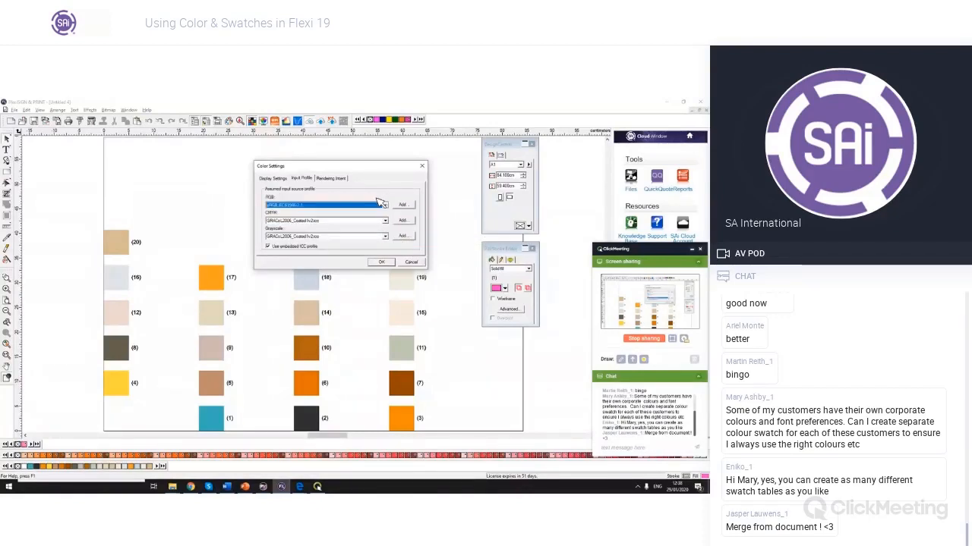
key("Tab")
key("alt+Down")
key("Up")
key("Up")
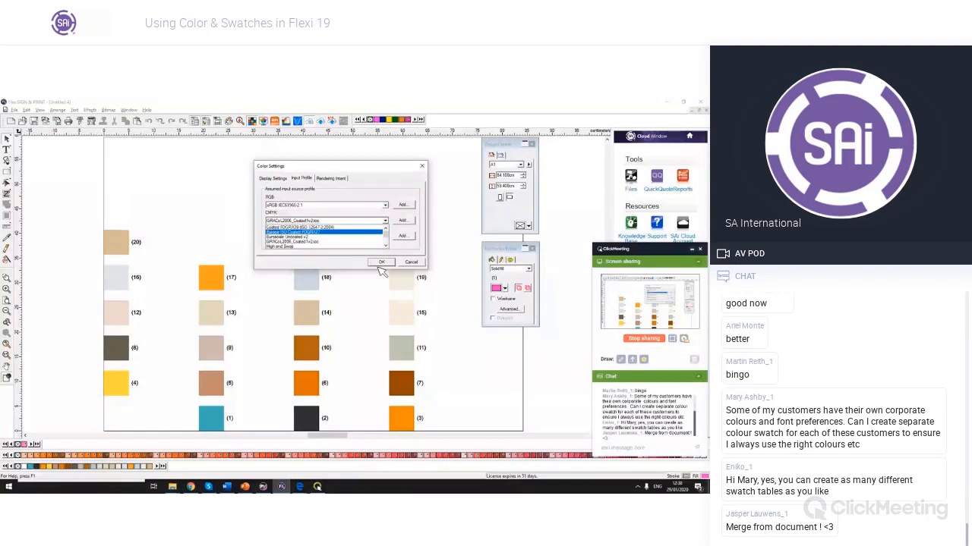
left_click(357, 232)
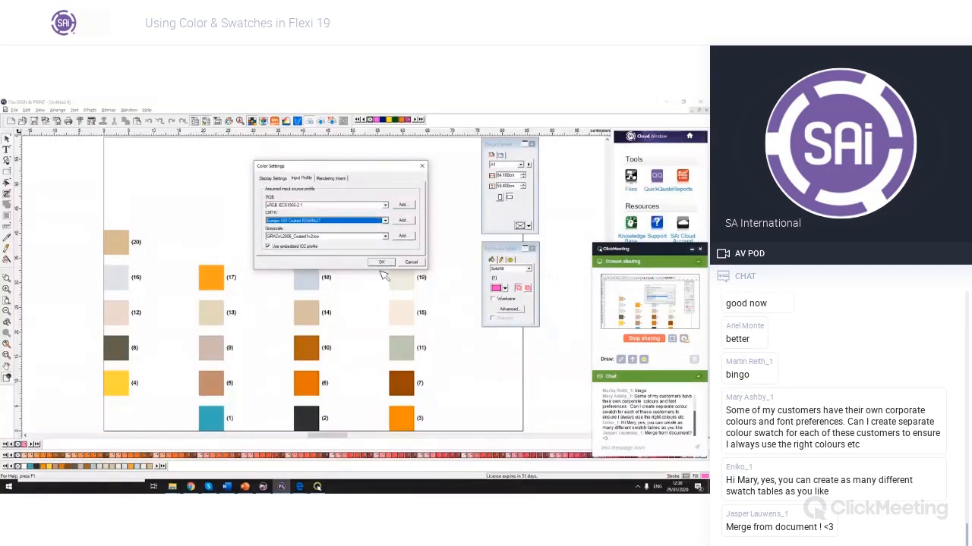
left_click(385, 236)
scroll(383, 243, "up", 2)
left_click(379, 247)
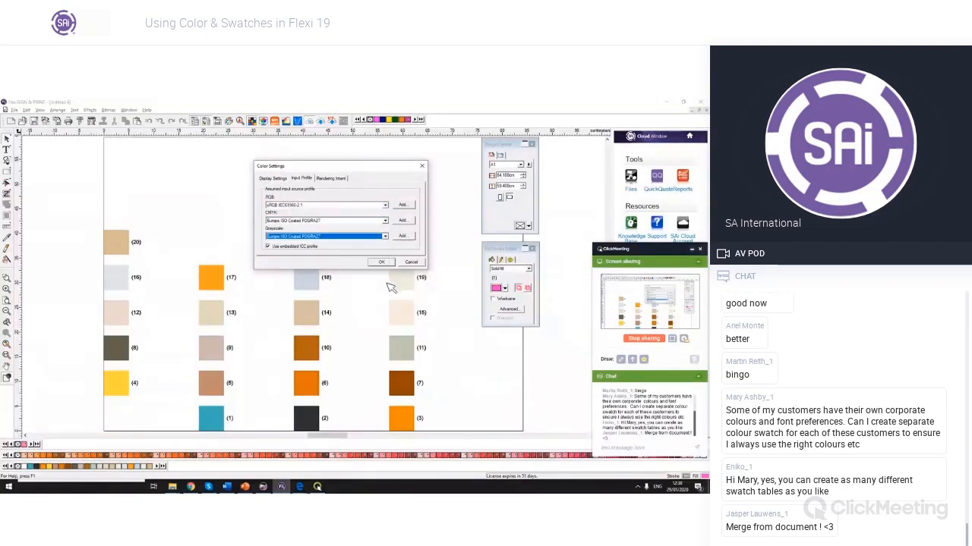
Set the default rendering intents for vector, text and gradient to Perceptual, for both CMYK and other colors.
left_click(331, 179)
left_click(328, 217)
left_click(310, 228)
left_click(385, 218)
left_click(356, 226)
left_click(385, 229)
left_click(357, 238)
left_click(329, 229)
left_click(292, 235)
left_click(329, 242)
left_click(292, 247)
left_click(385, 242)
left_click(357, 248)
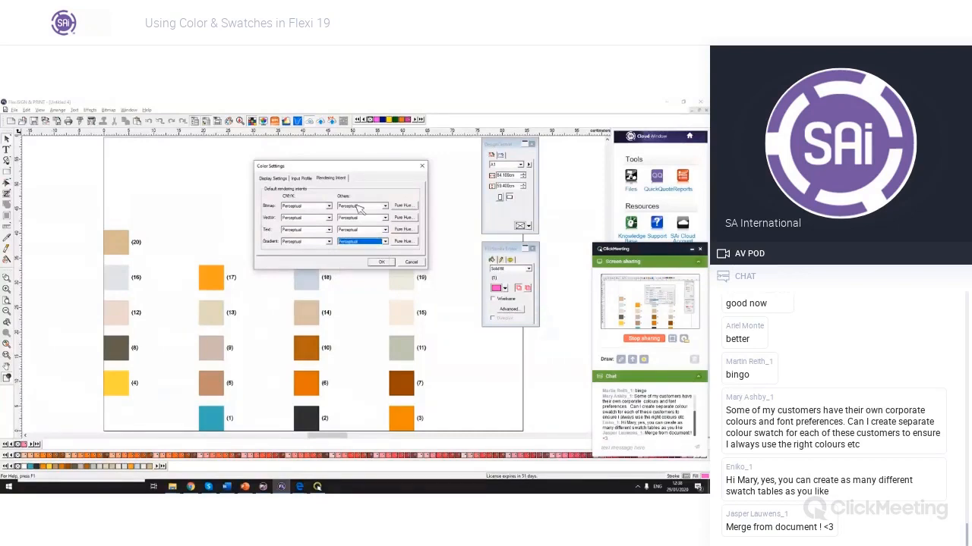
Review the display, input profile and rendering intent settings, and leave Color Settings without applying the changes.
left_click(273, 179)
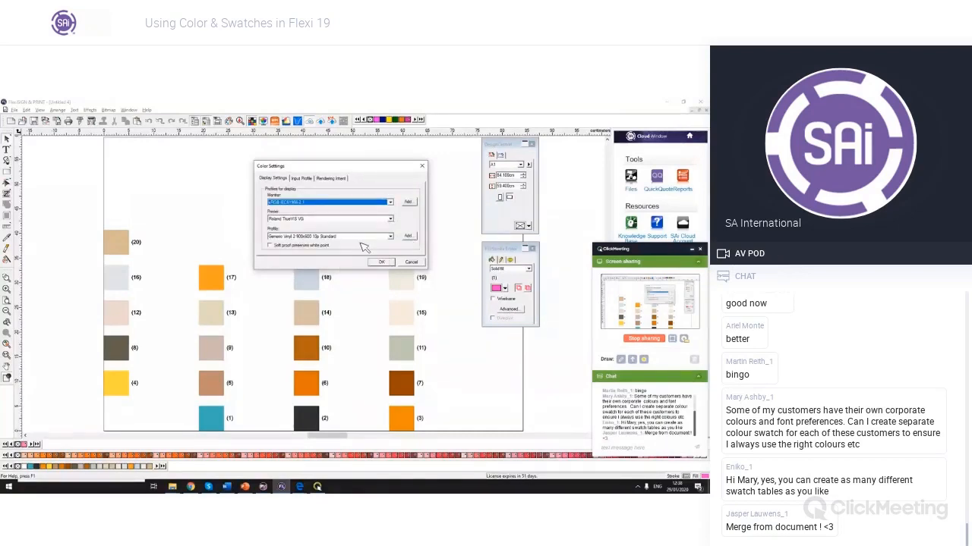
left_click(301, 178)
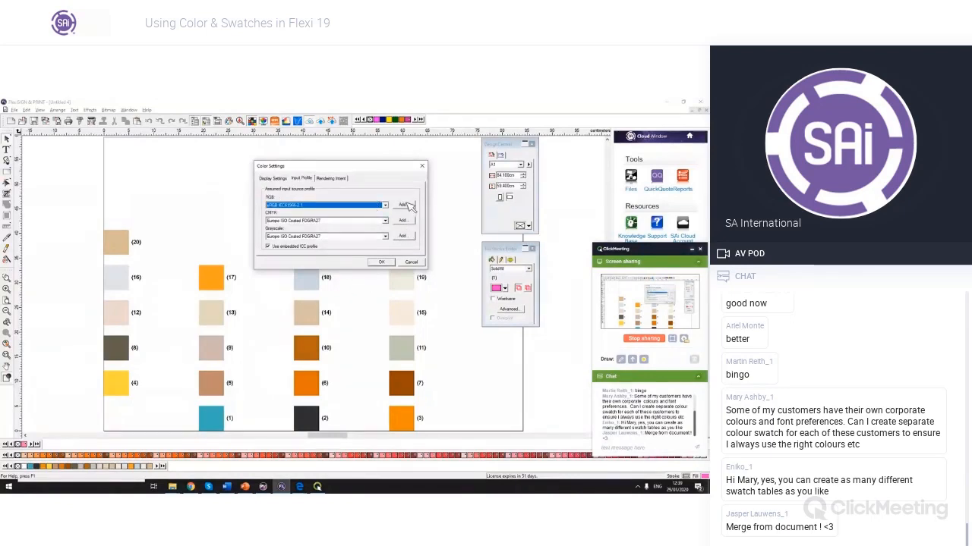
left_click(331, 178)
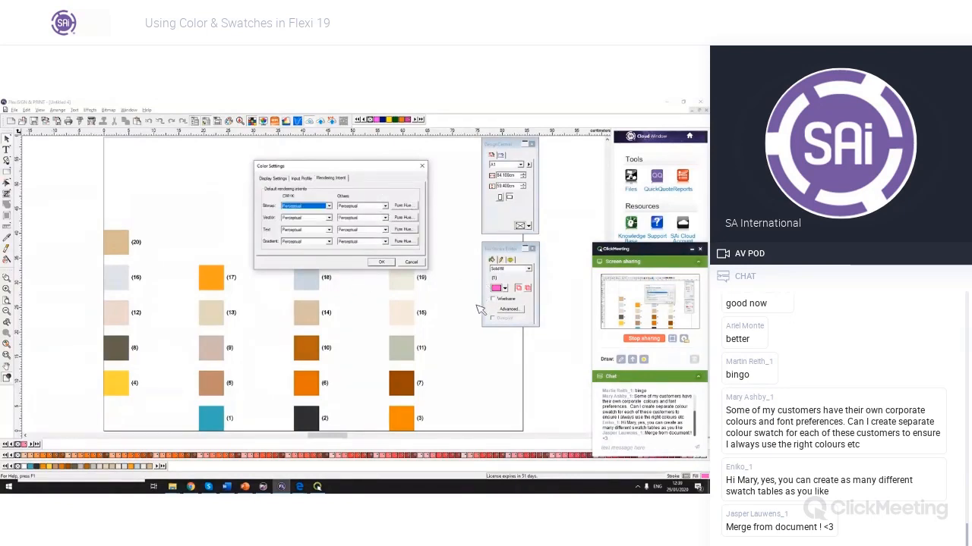
key("Escape")
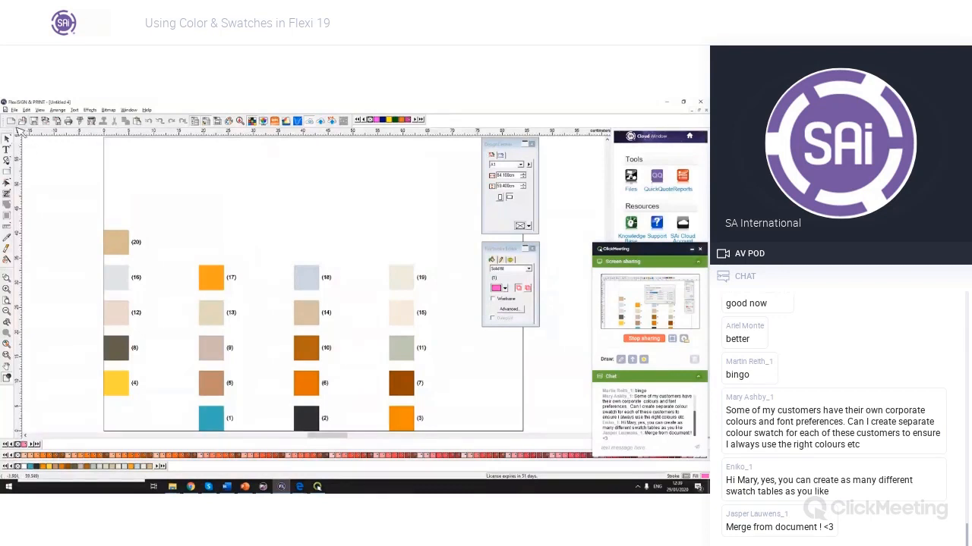
Create a new blank document, put it aside, and return to the maximized document with the numbered swatch chart.
left_click(11, 121)
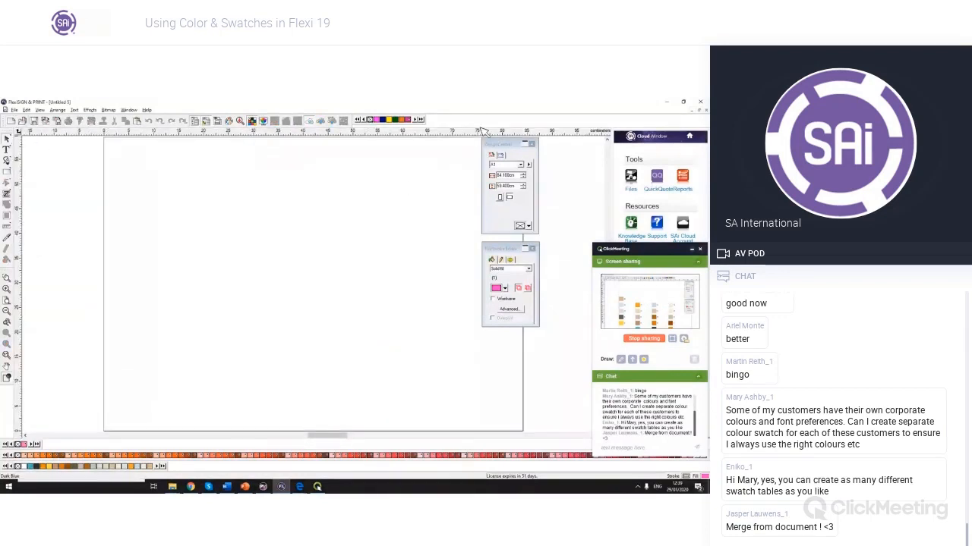
right_click(385, 120)
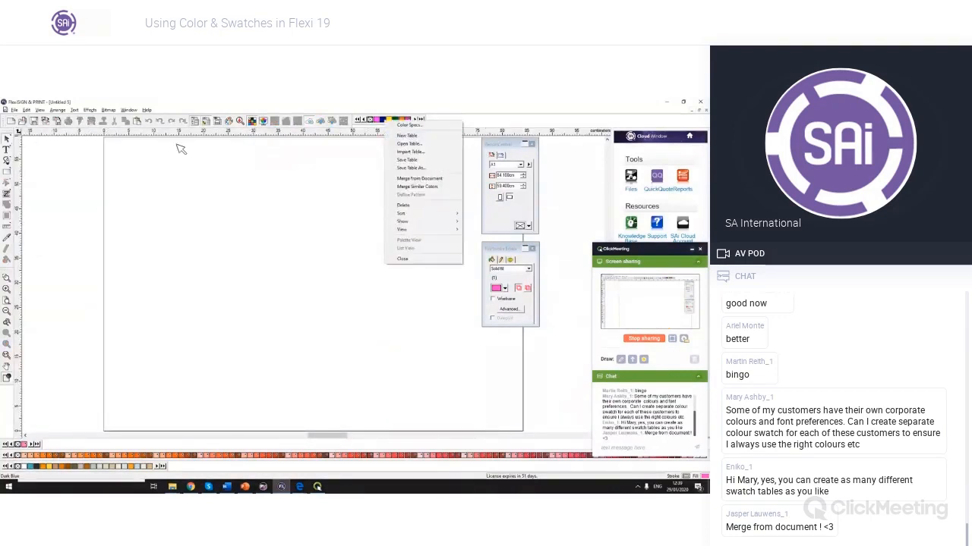
left_click(41, 111)
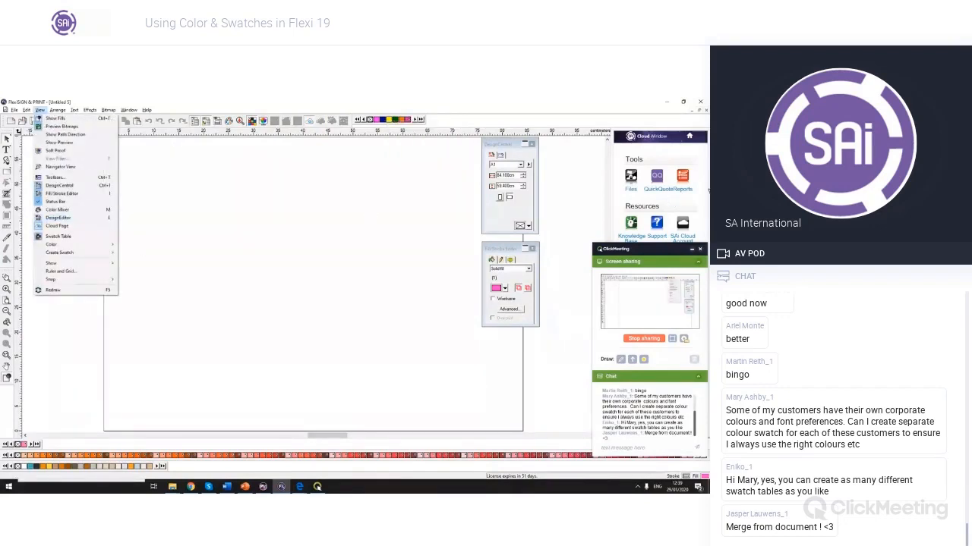
left_click(692, 111)
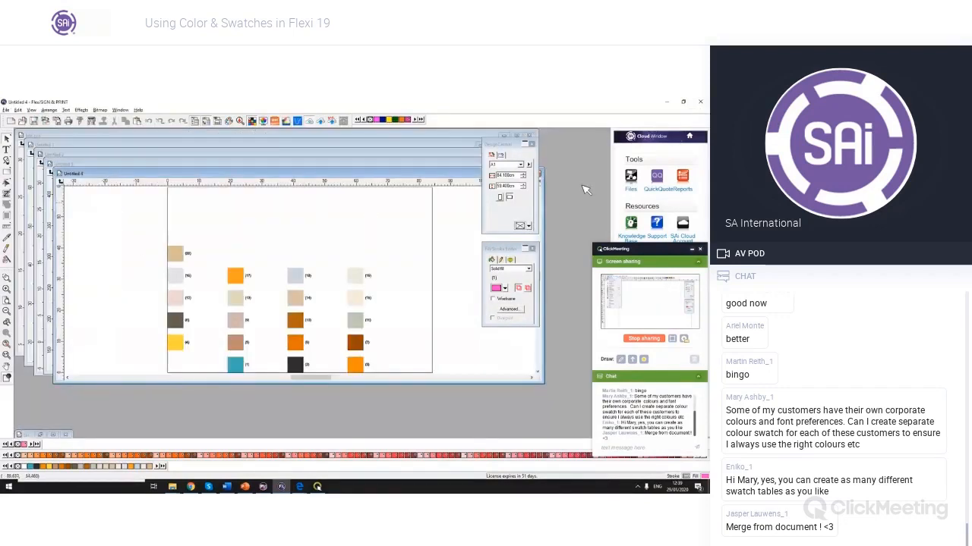
double_click(456, 173)
scroll(382, 362, "down", 2)
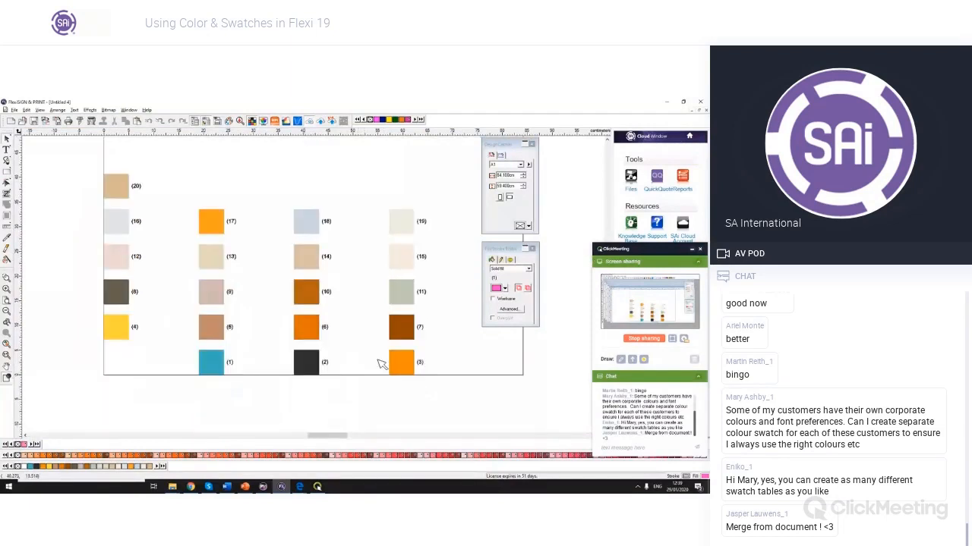
Move the whole swatch chart slightly up and to the right, so that swatch (1) sits clear of the page's lower edge.
scroll(314, 333, "up", 3)
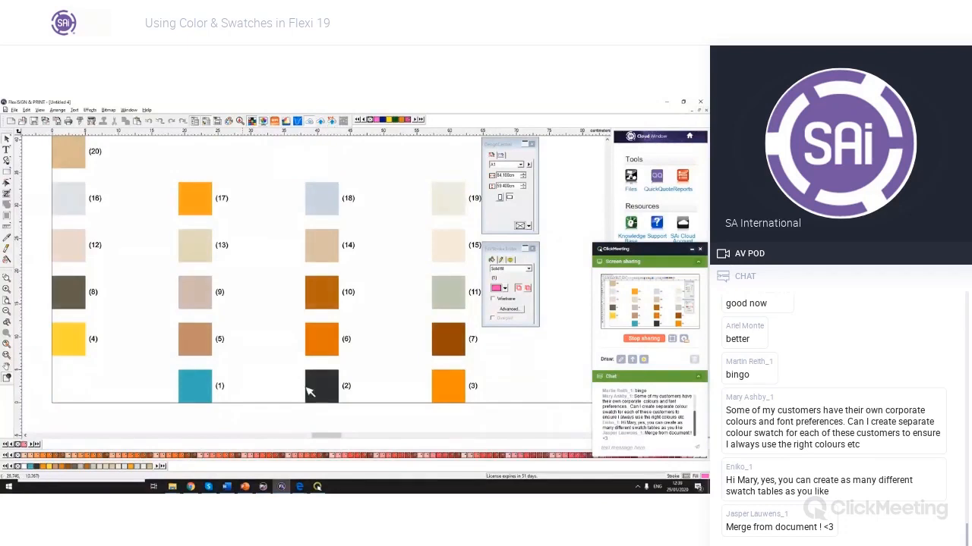
scroll(319, 416, "up", 2)
scroll(319, 416, "up", 4)
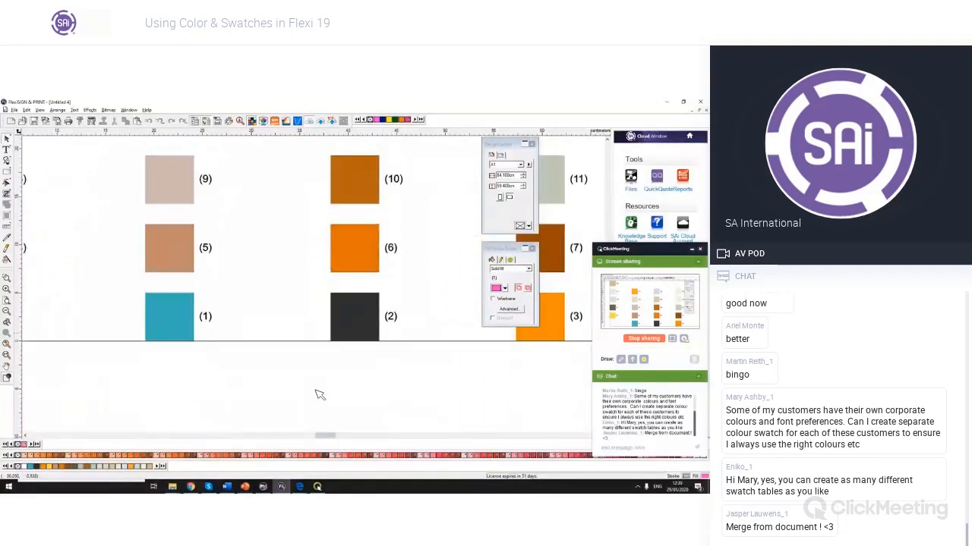
scroll(317, 388, "up", 1)
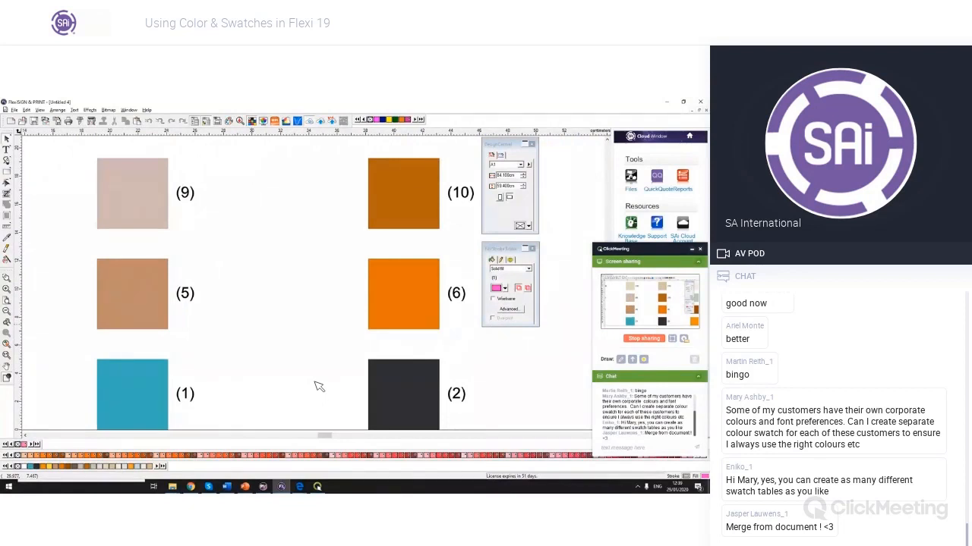
scroll(319, 388, "down", 1)
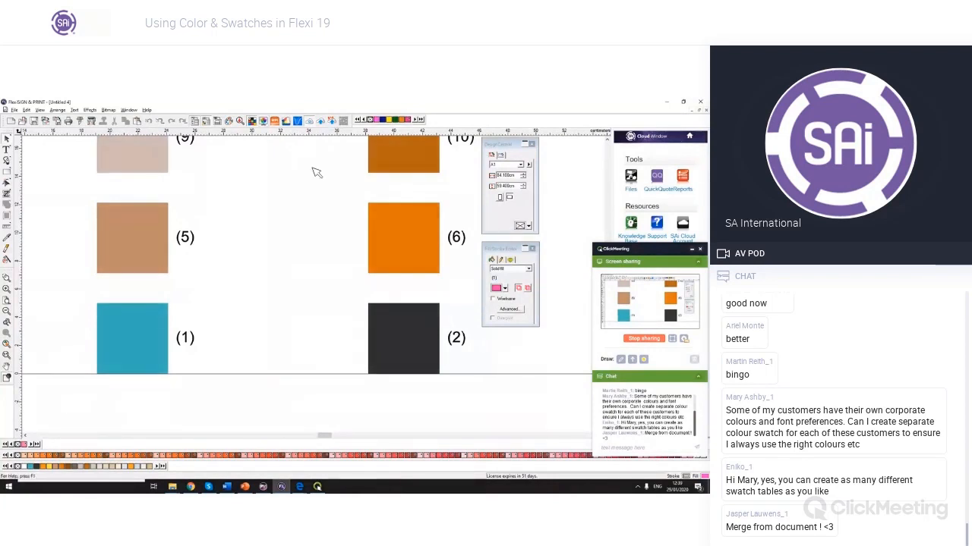
scroll(109, 416, "up", 5)
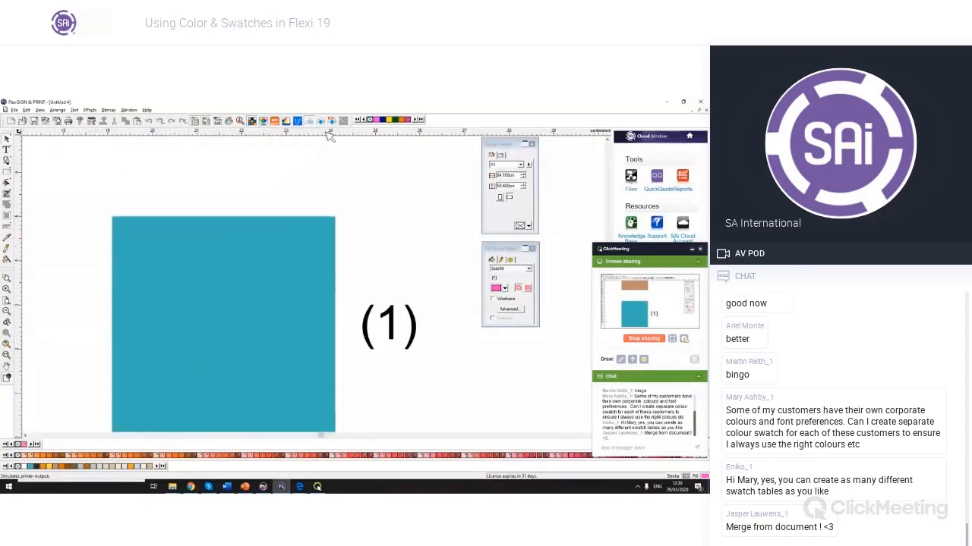
left_click(319, 243)
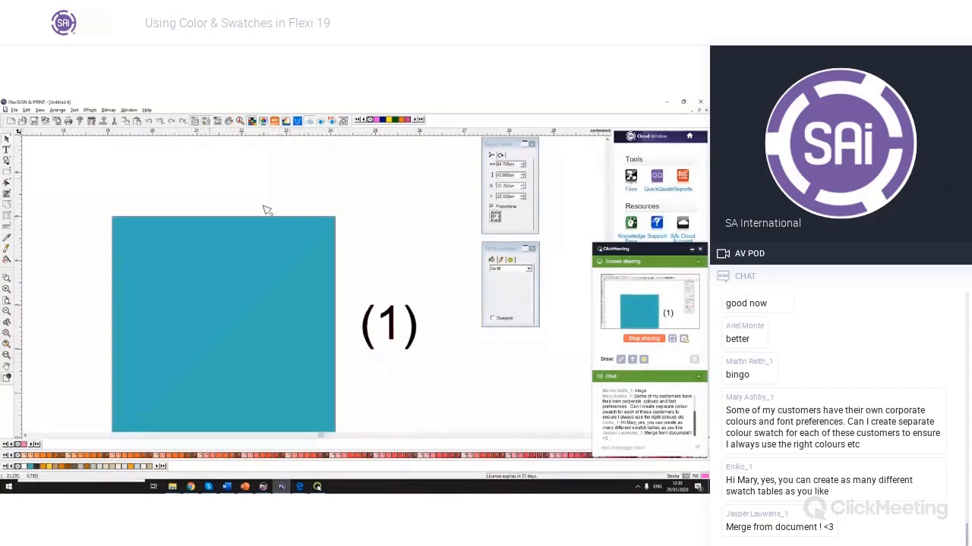
left_click_drag(279, 262, 287, 261)
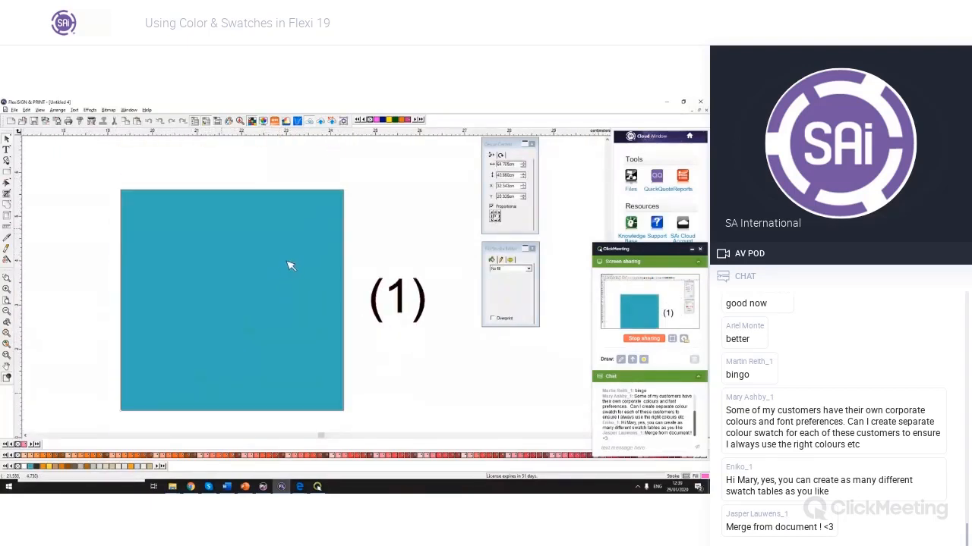
left_click(466, 212)
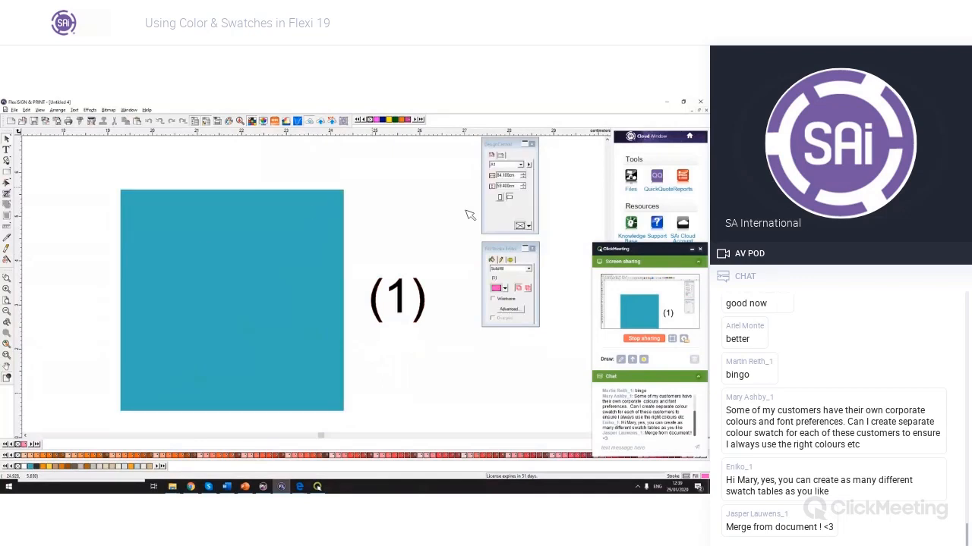
Toggle the soft proof of the printer output and compare how swatch (1) and its neighbours look in both modes.
left_click(339, 129)
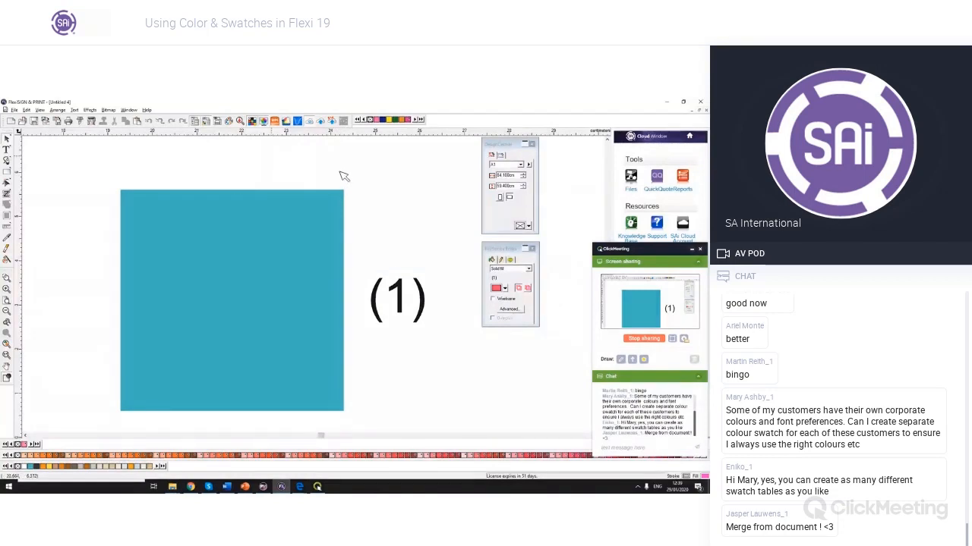
left_click(331, 130)
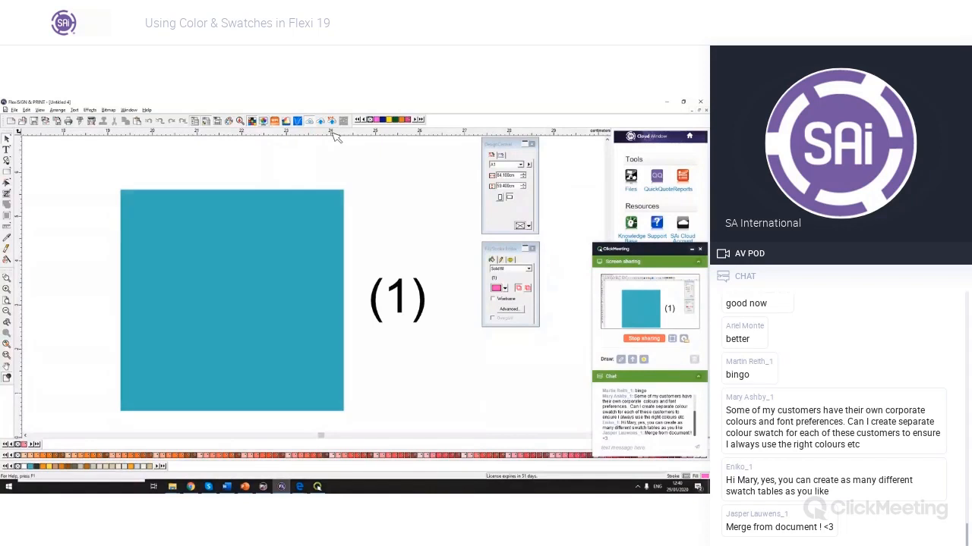
scroll(463, 215, "down", 5)
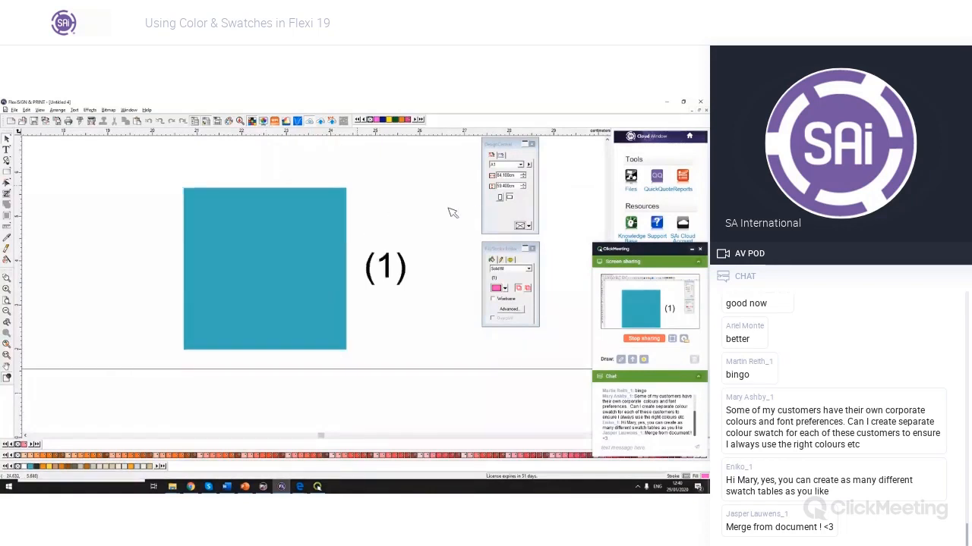
scroll(437, 201, "down", 5)
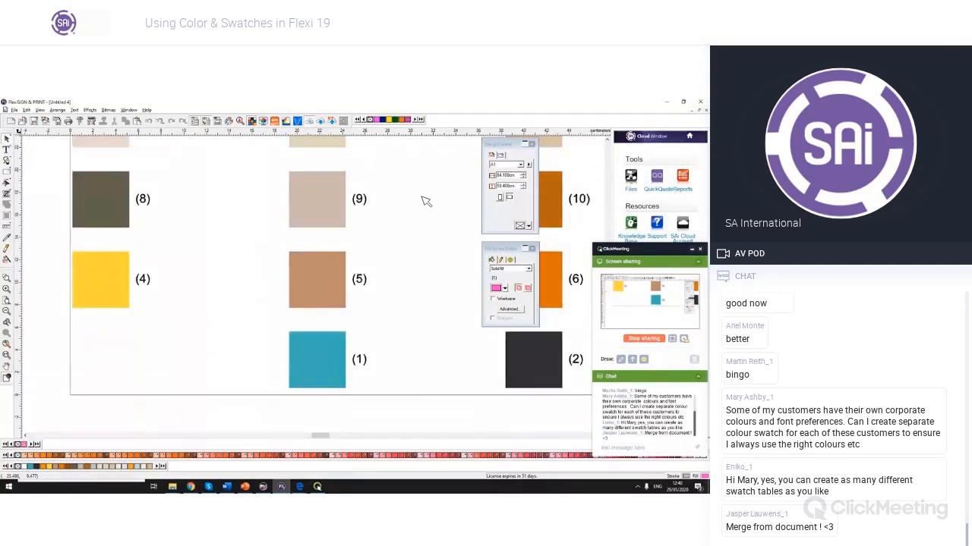
scroll(422, 197, "up", 1)
scroll(421, 198, "down", 1)
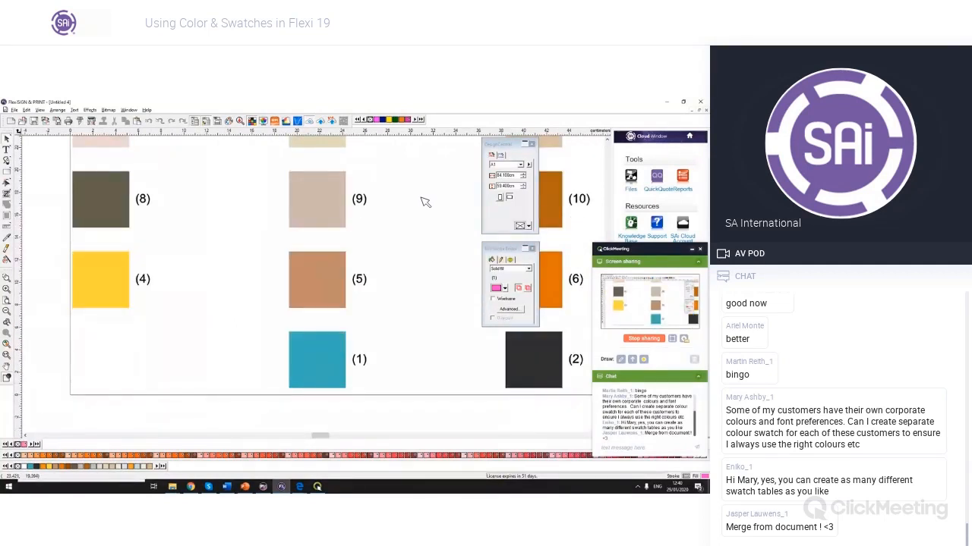
Try to measure the Magenta color with a measurement device in Color Specs, and leave the dialog without changes.
left_click(16, 111)
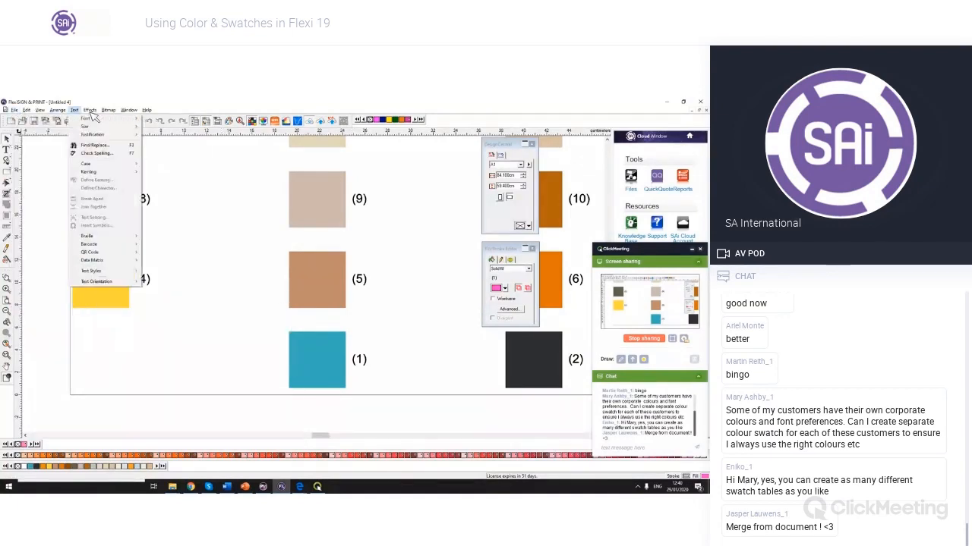
mouse_move(42, 111)
mouse_move(76, 245)
left_click(144, 244)
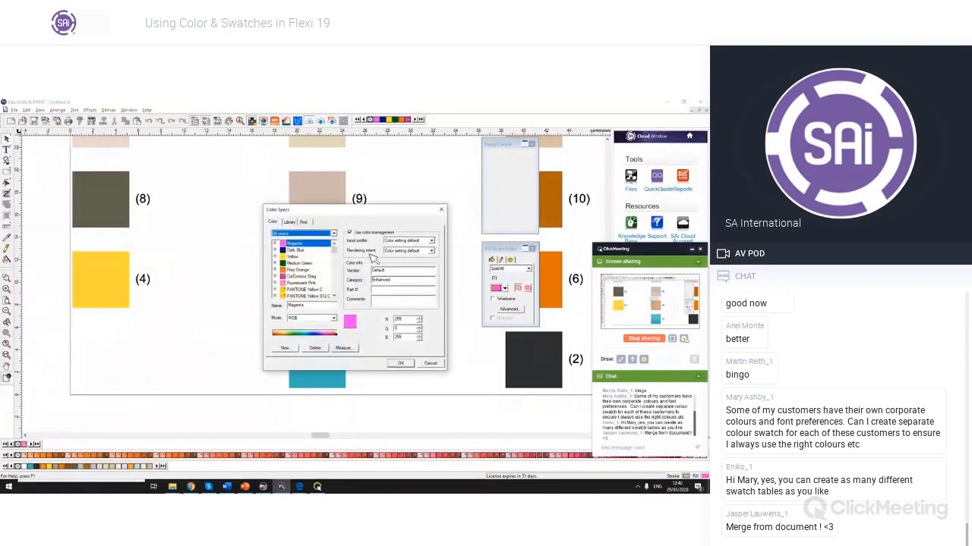
left_click(303, 222)
left_click(273, 223)
left_click(345, 348)
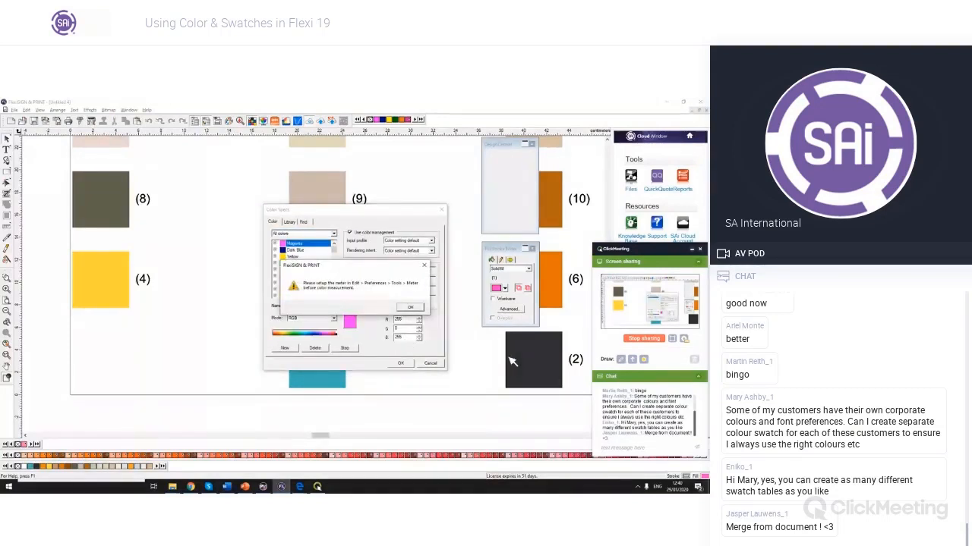
left_click_drag(356, 266, 525, 156)
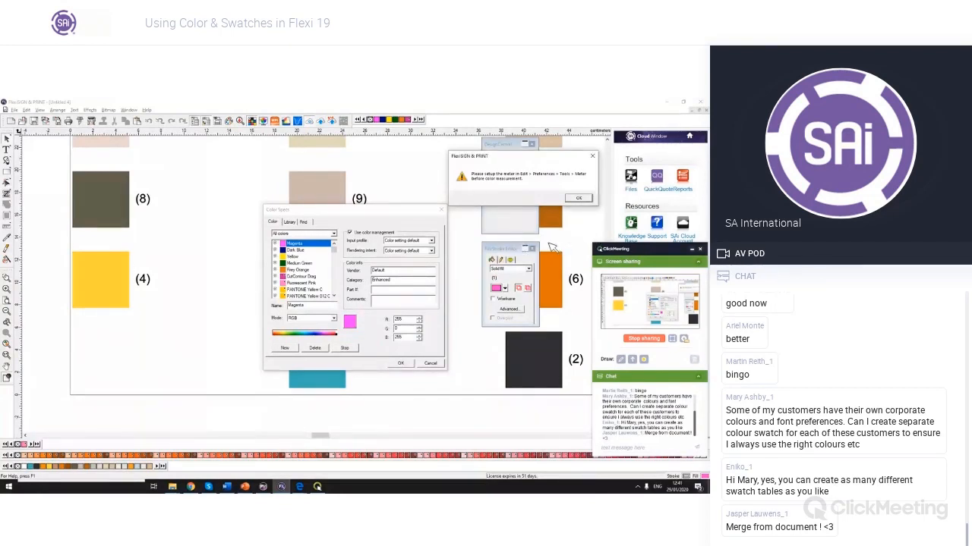
left_click(578, 198)
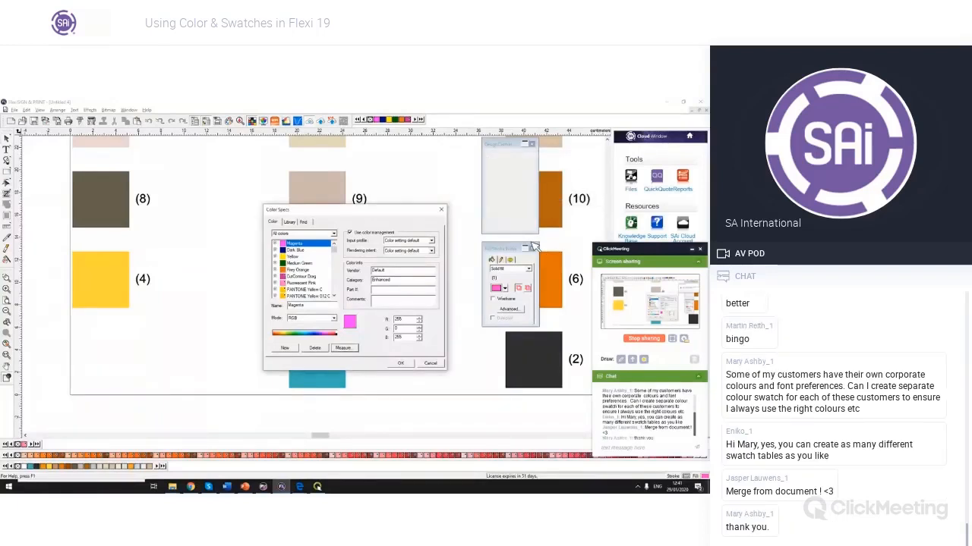
left_click(430, 363)
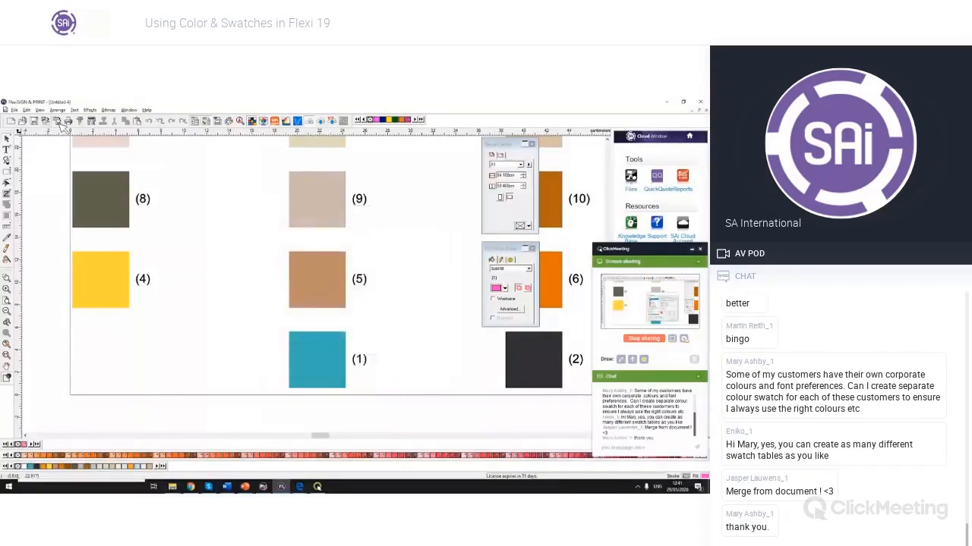
Set up a color measurement device in the Meter settings of the Tools preferences.
left_click(26, 110)
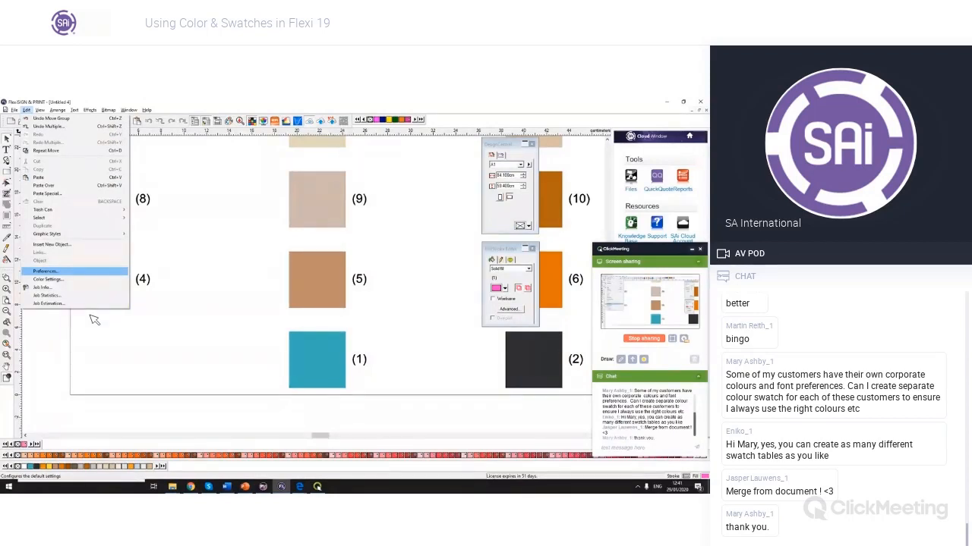
key("Return")
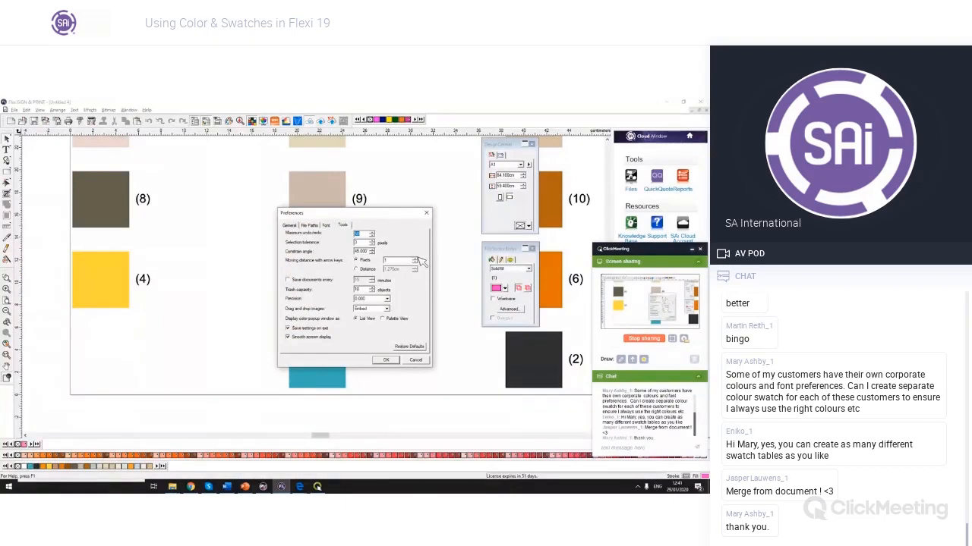
mouse_move(314, 258)
left_mouse_down()
mouse_move(313, 315)
mouse_move(314, 252)
left_mouse_up()
left_click(297, 283)
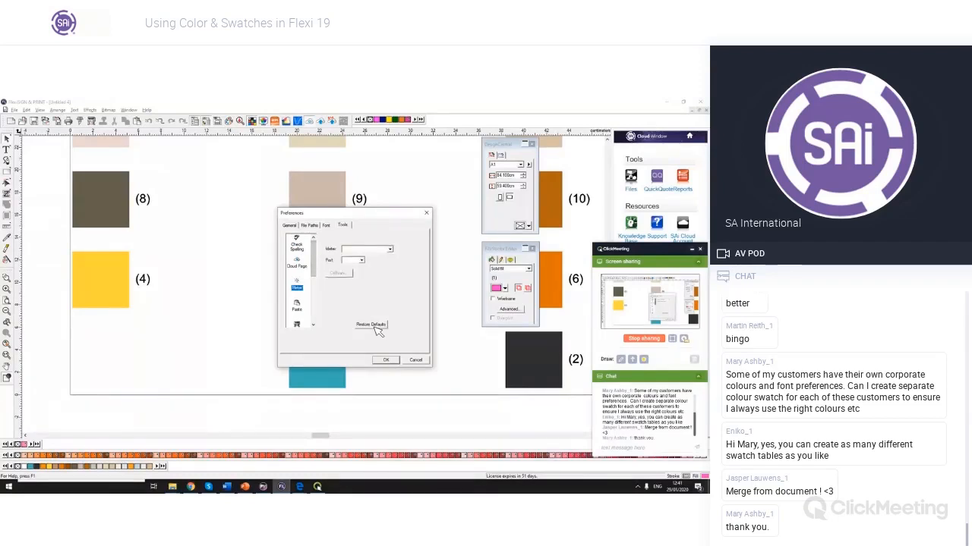
left_click(390, 249)
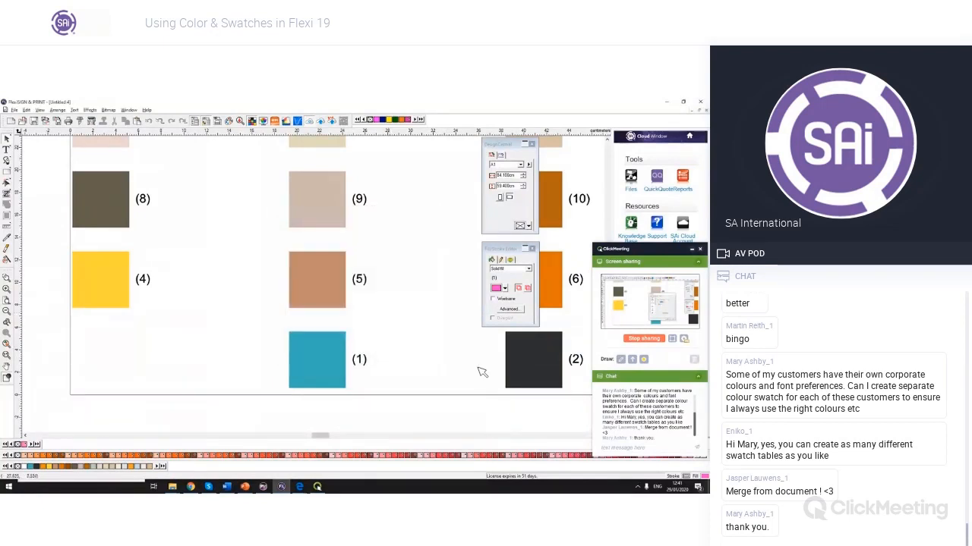
Select the entire swatch chart, retry the color measurement for Magenta in Color Specs, close the dialog and clear the selection.
key("ctrl+a")
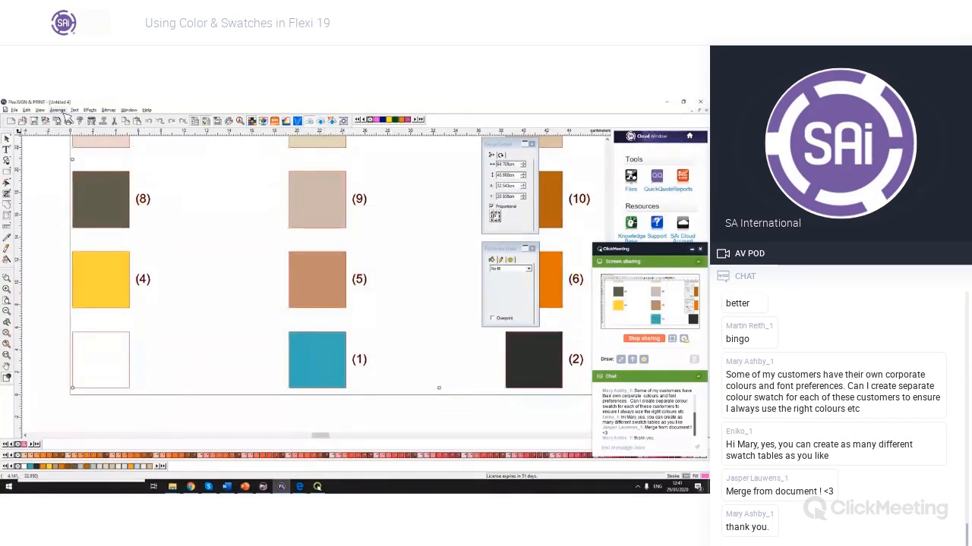
left_click(40, 110)
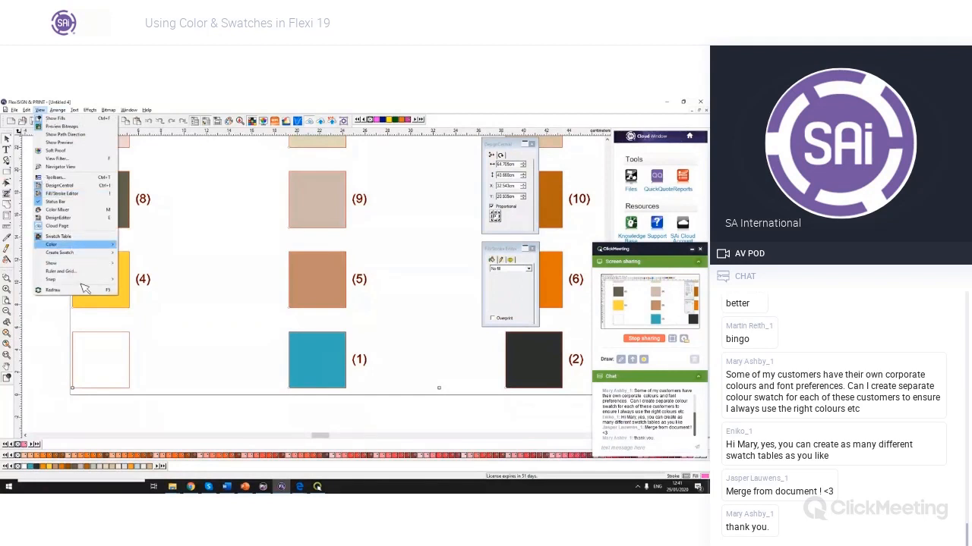
mouse_move(85, 244)
left_click(173, 244)
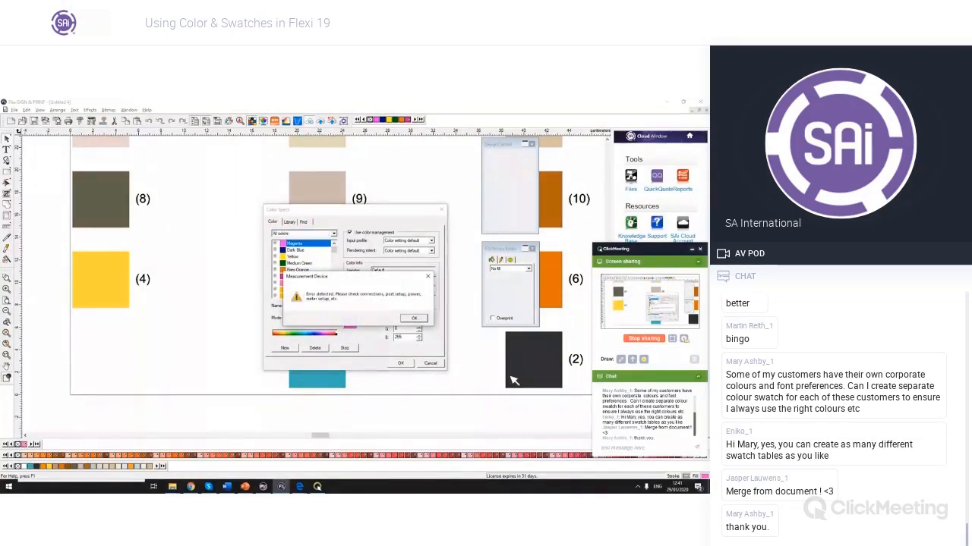
key("Return")
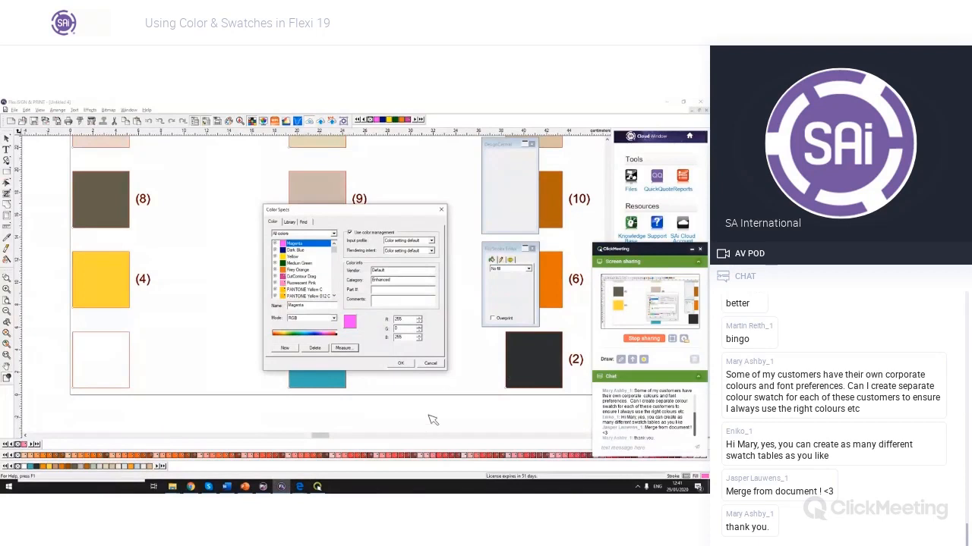
key("Return")
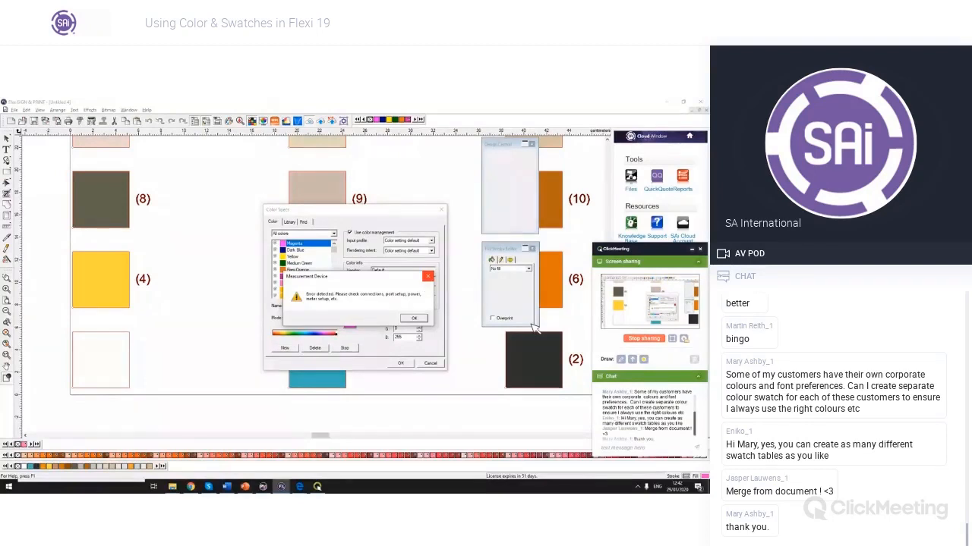
left_click(428, 276)
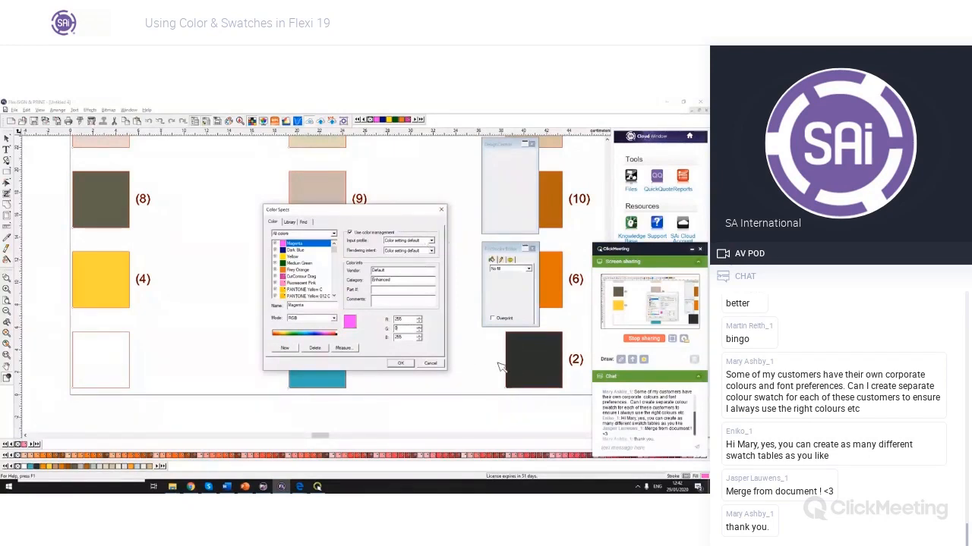
scroll(403, 320, "down", 5)
scroll(401, 320, "up", 5)
left_click(441, 209)
left_click(439, 389)
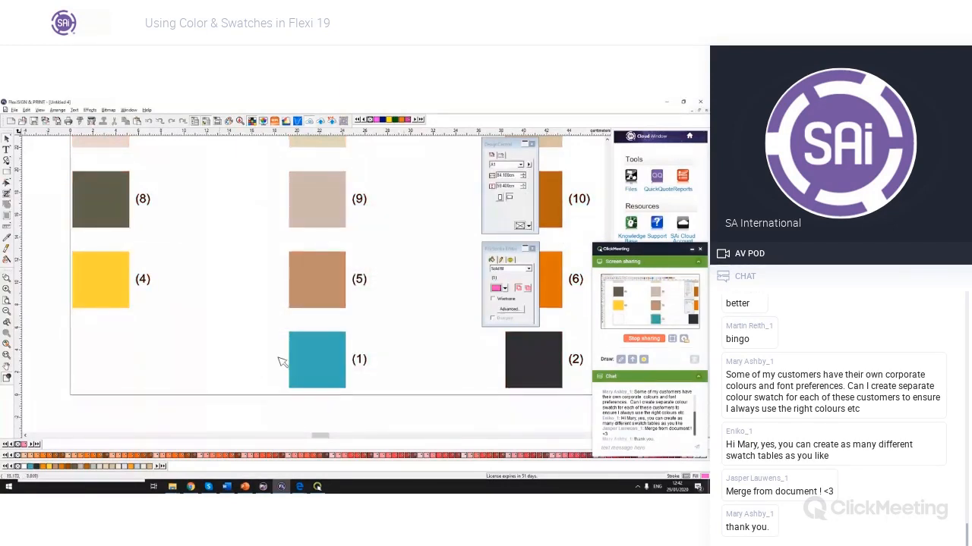
Switch to PowerPoint, show the closing "Thanks for attending!" slide, and return to the Flexi document.
left_click(706, 442)
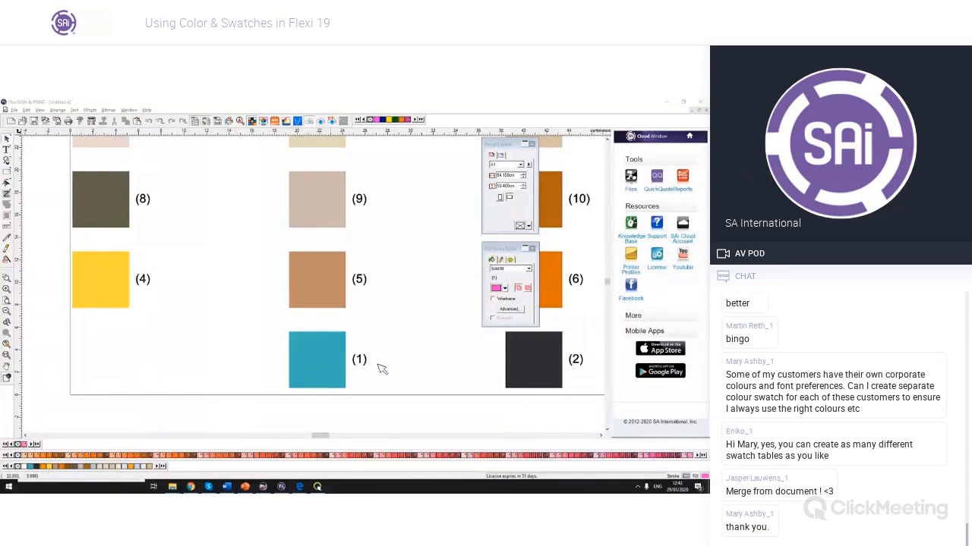
left_click(244, 486)
left_click(58, 306)
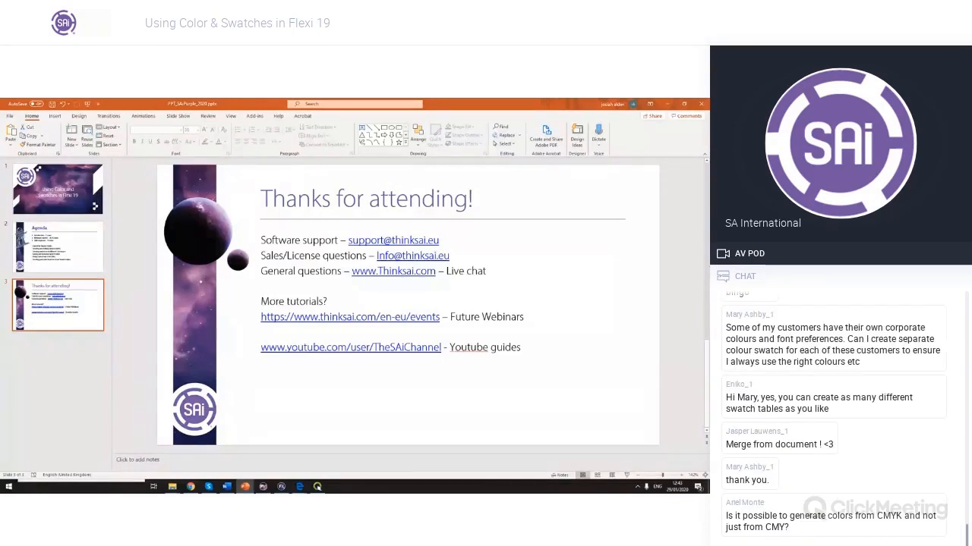
left_click(319, 488)
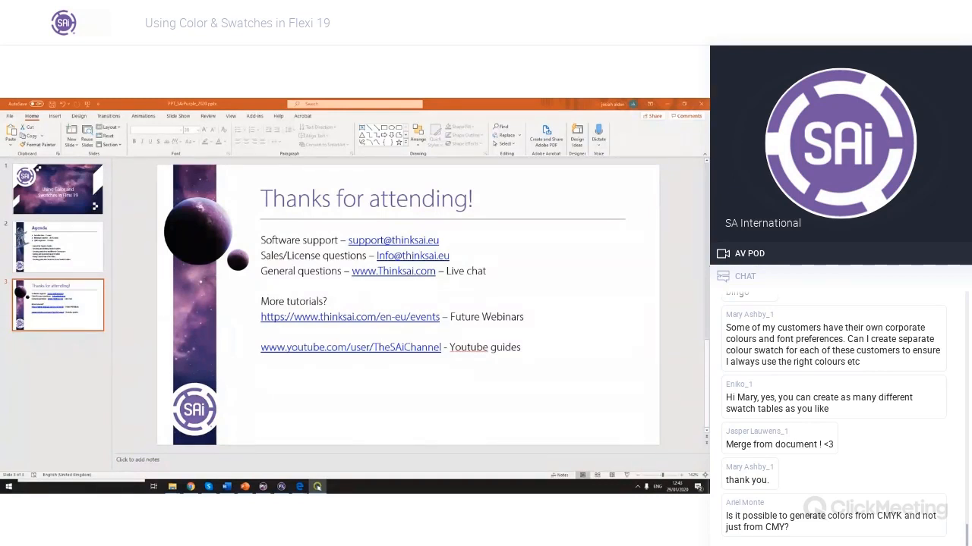
left_click(281, 487)
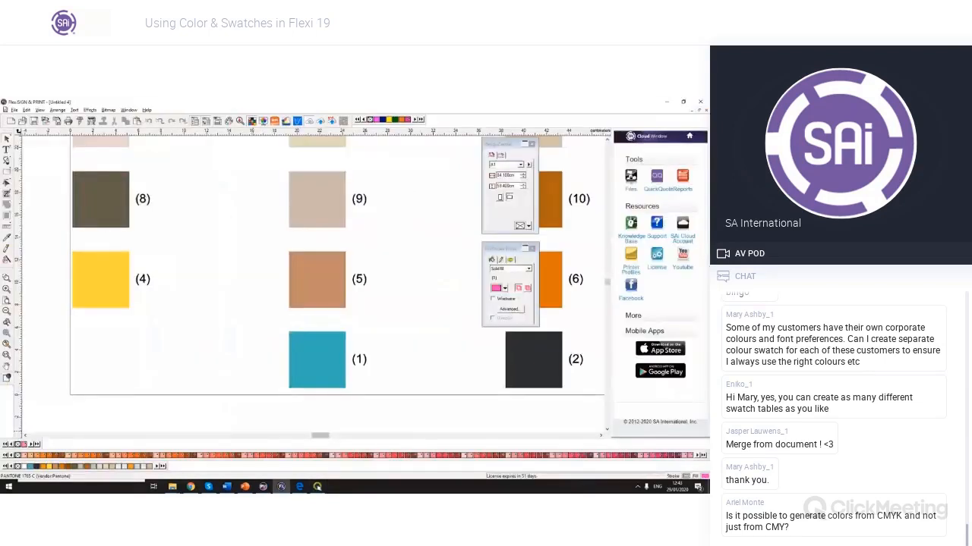
Create a new document and draw a rectangle about 21.9 cm wide and 14.6 cm high on the page.
left_click(11, 122)
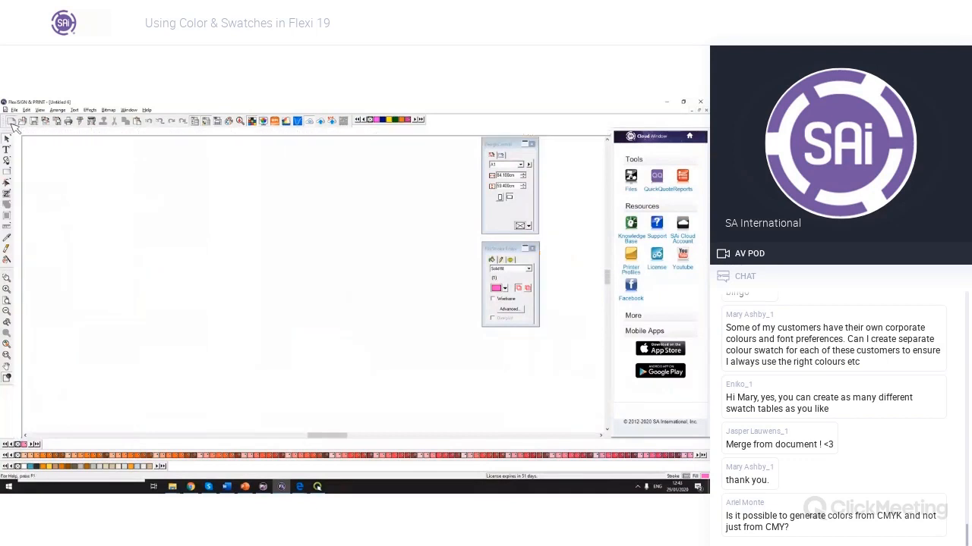
left_click(8, 194)
left_click_drag(213, 220, 324, 292)
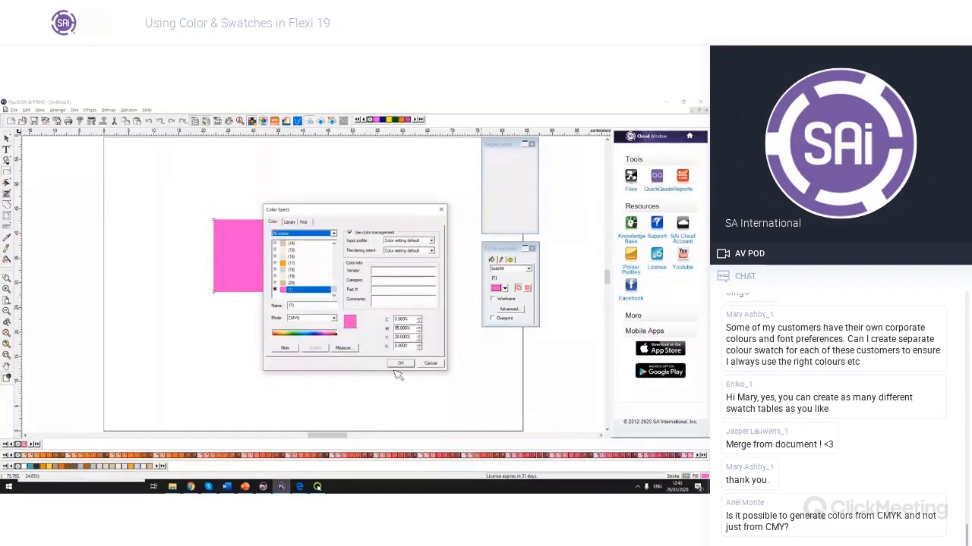
In Color Specs, set the rectangle's color to CMYK mode with 65% black and rename it test.
left_click(334, 319)
left_click(383, 393)
left_click(404, 346)
type("7")
key("Tab")
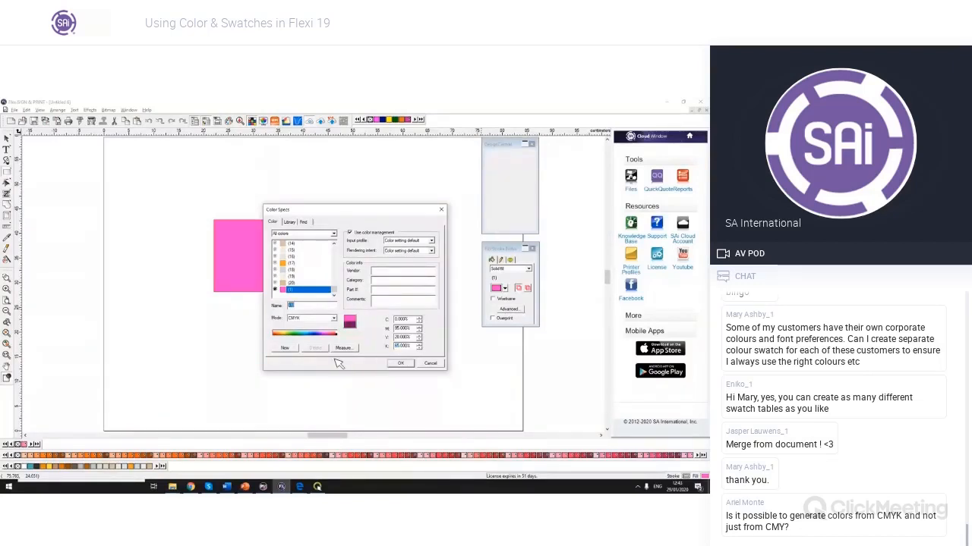
type("test")
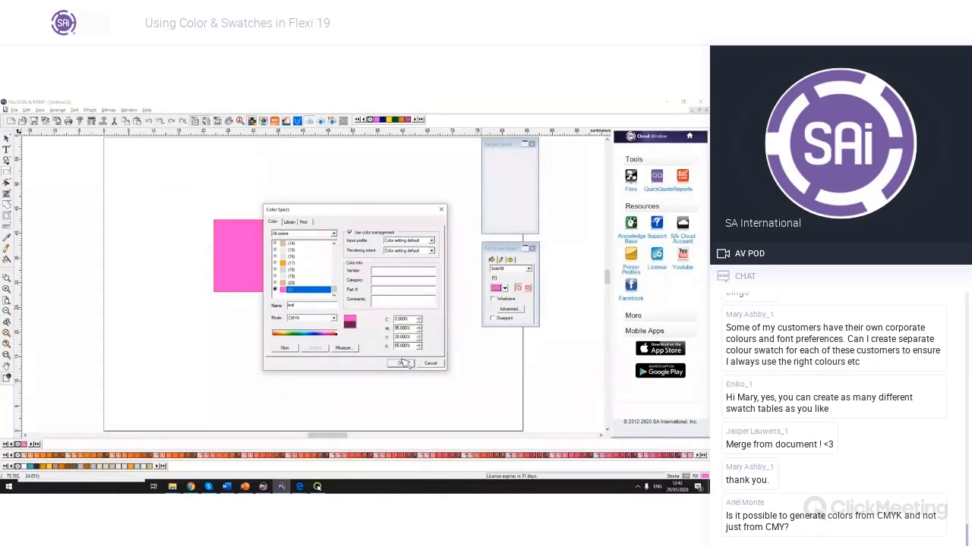
key("Return")
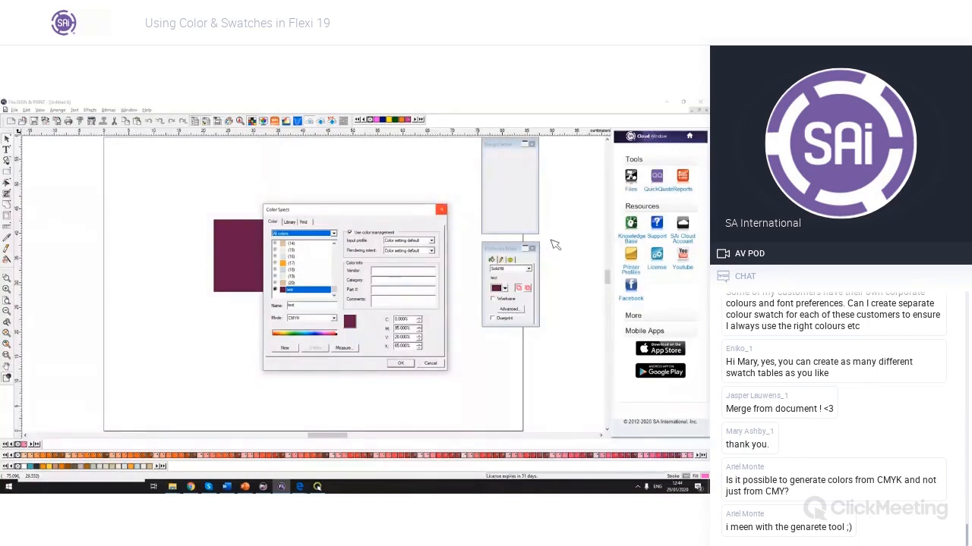
Look at the Library options in Color Specs and close the dialog without changes.
left_click(289, 222)
double_click(372, 266)
left_click(441, 209)
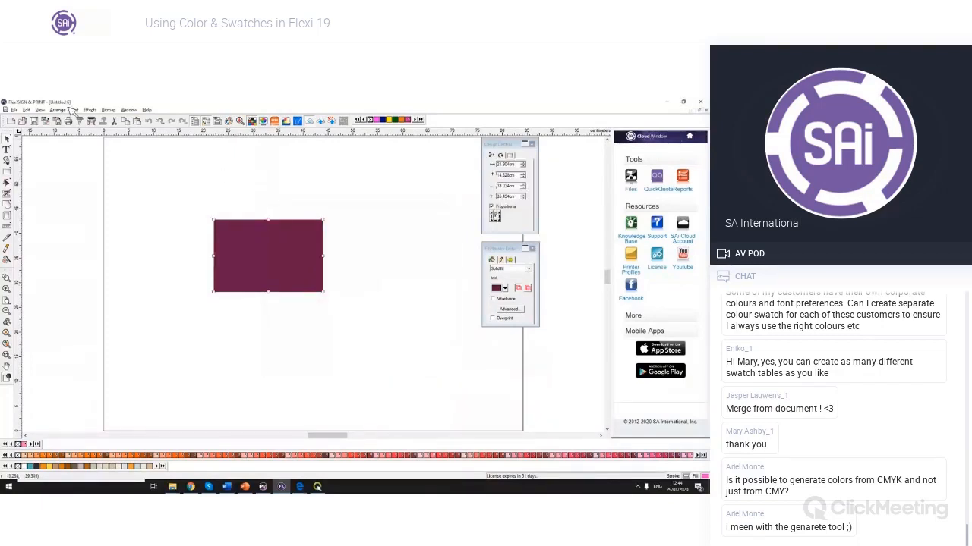
Start creating a swatch chart from the current palette and review its advanced color and label settings without changing them.
left_click(40, 110)
mouse_move(79, 253)
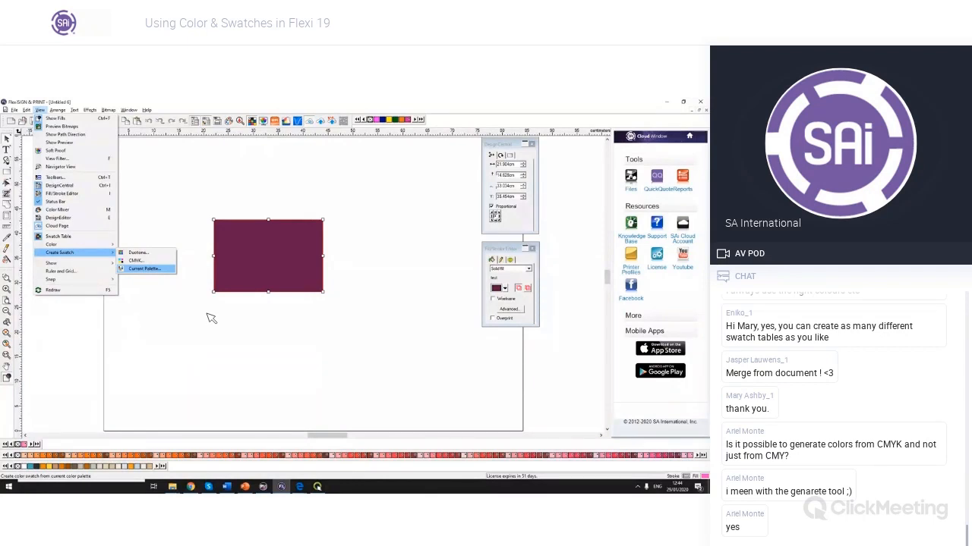
left_click(211, 318)
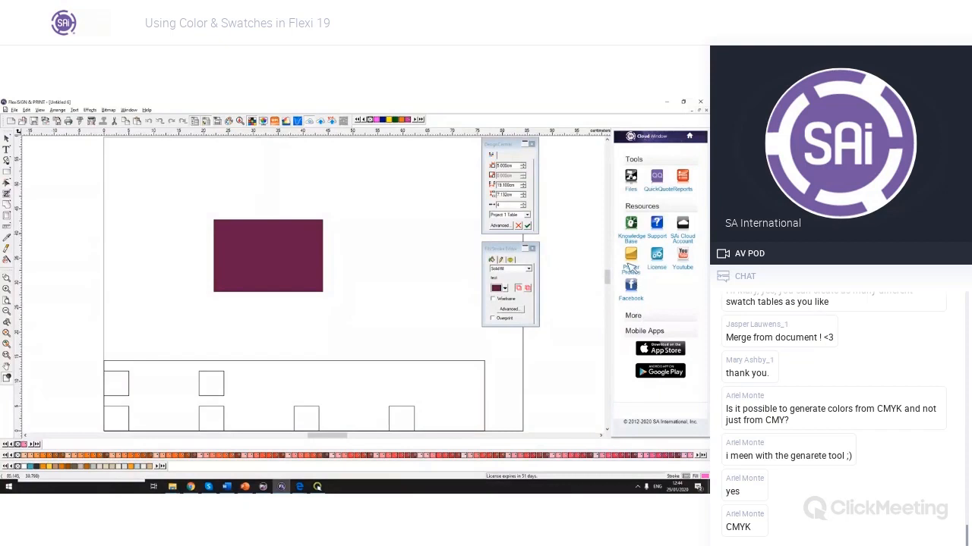
left_click(500, 225)
left_click(459, 136)
left_click(444, 136)
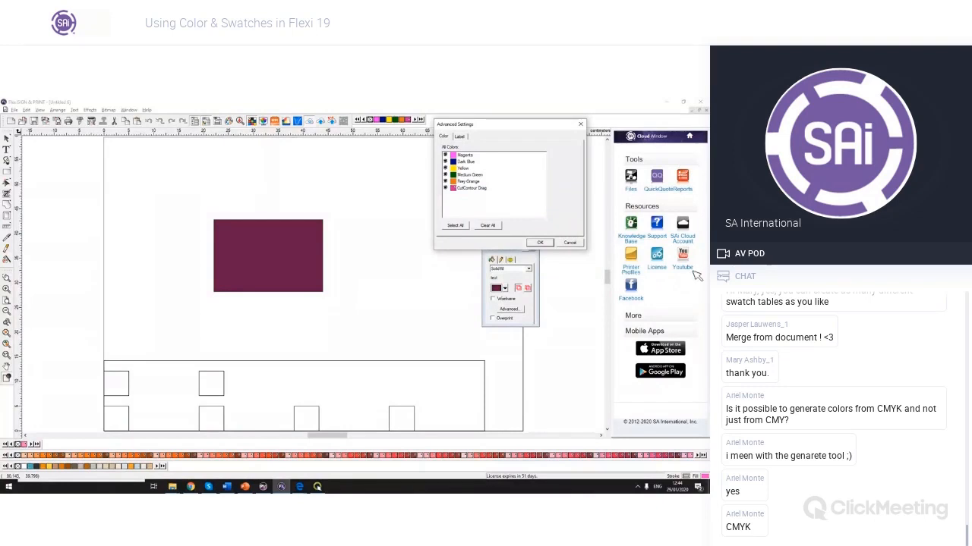
left_click(570, 243)
Keep Project 1 Table as the source, recheck the advanced settings, generate the swatch chart on the page and deselect it.
key("alt+Down")
key("Down")
key("Up")
key("Return")
key("Tab")
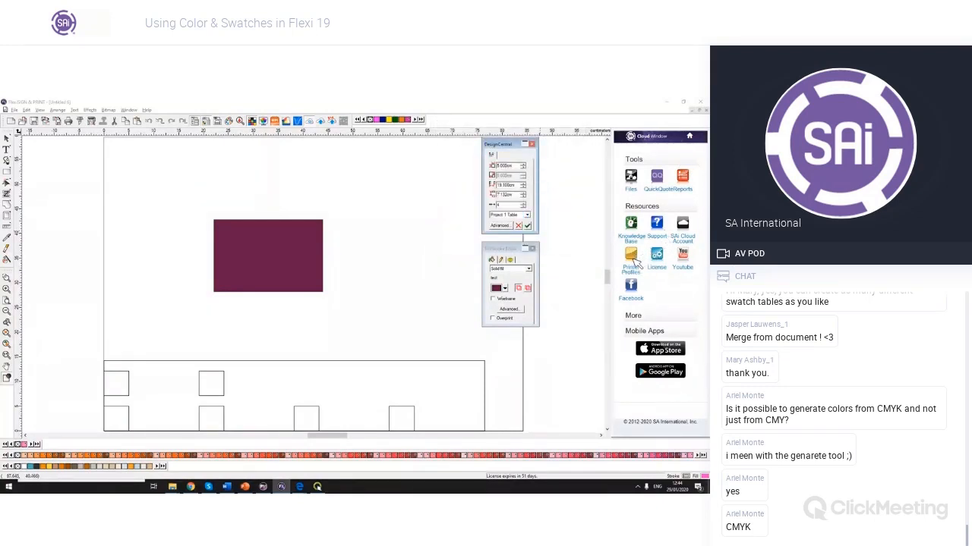
key("Return")
key("ctrl+Tab")
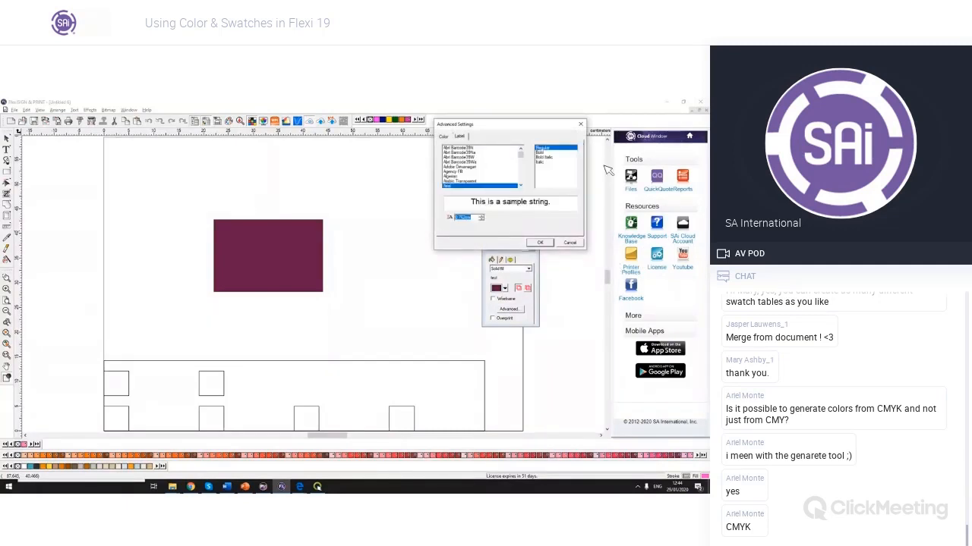
key("ctrl+Tab")
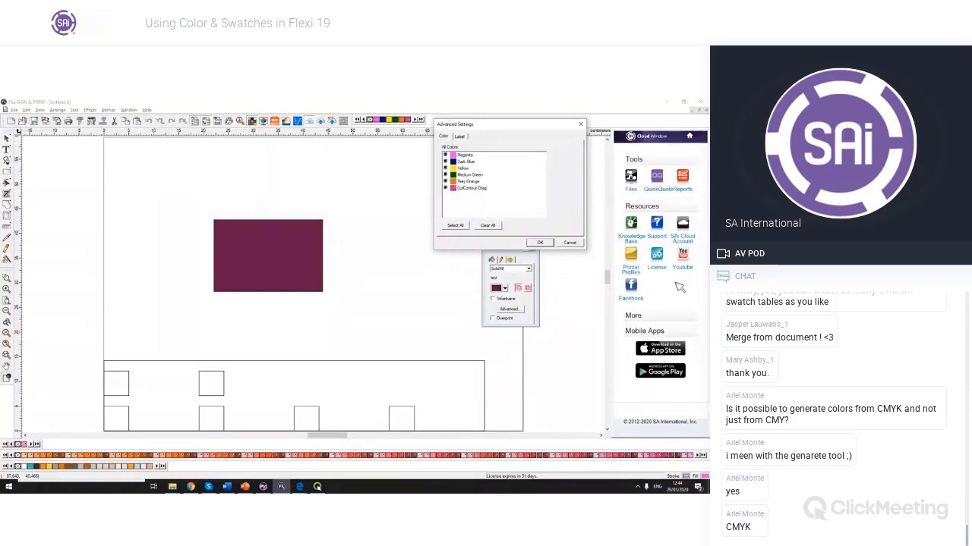
key("Escape")
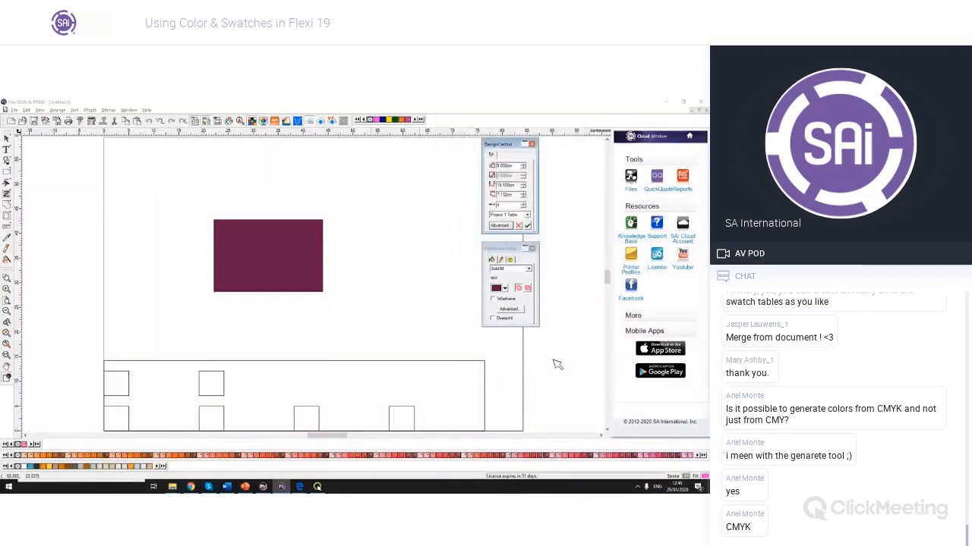
key("Return")
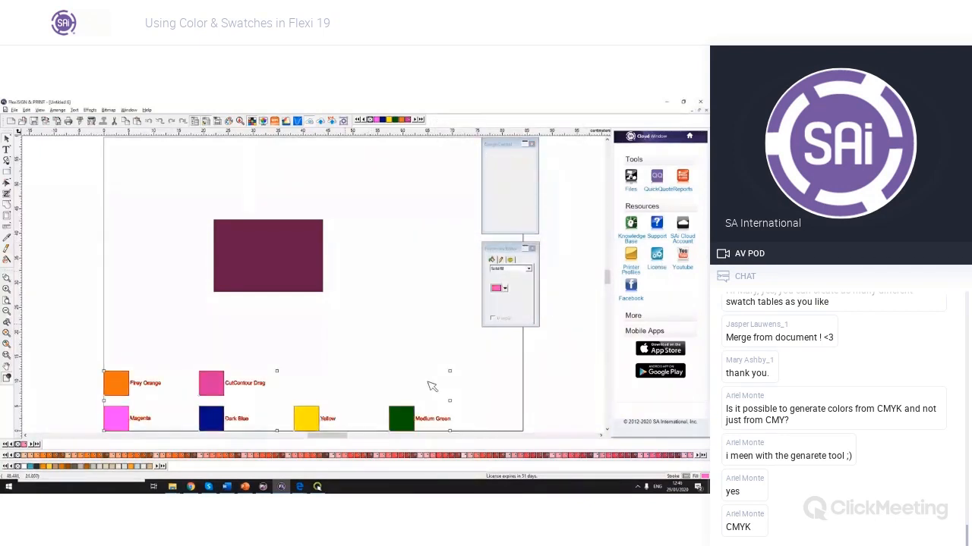
left_click(431, 387)
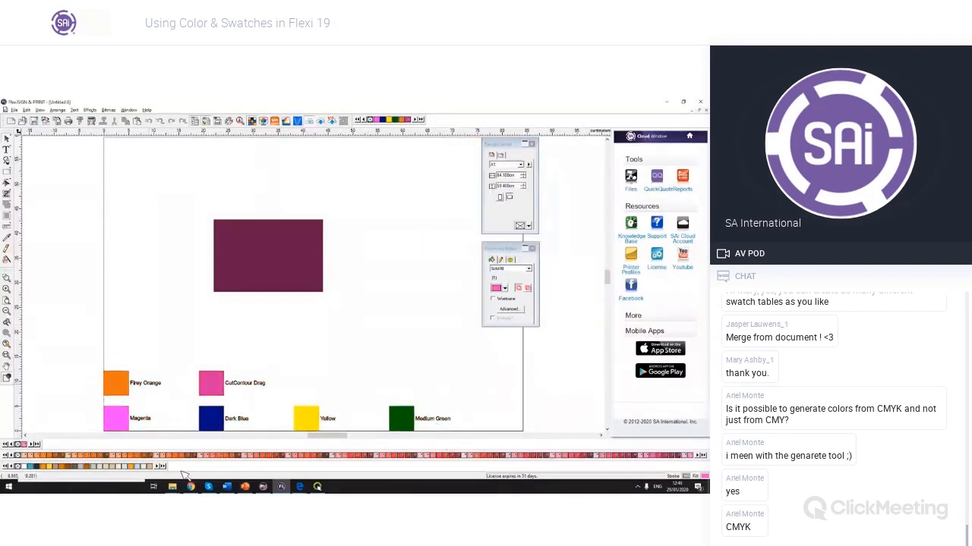
Examine the generated palette swatches and their name labels up close, selecting the whole chart.
scroll(123, 482, "up", 5)
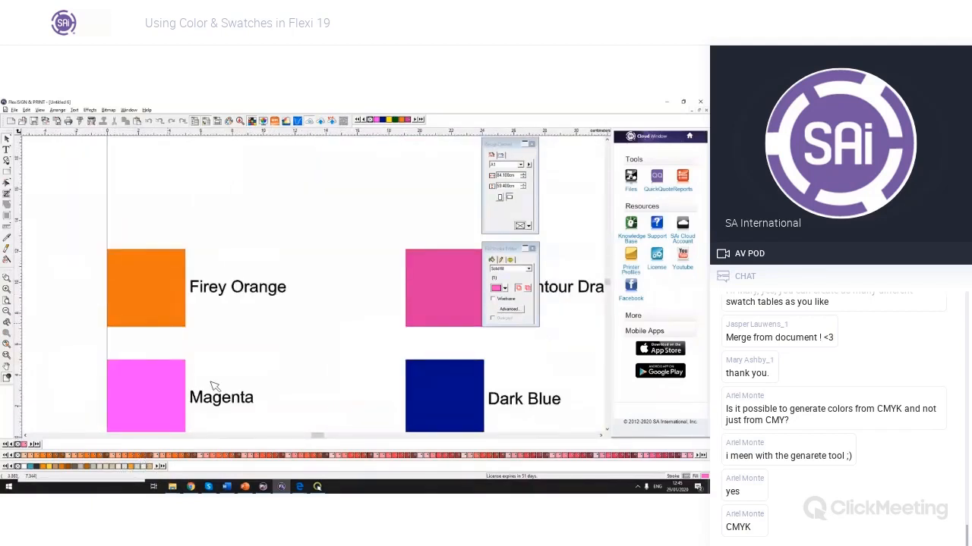
scroll(214, 386, "down", 1)
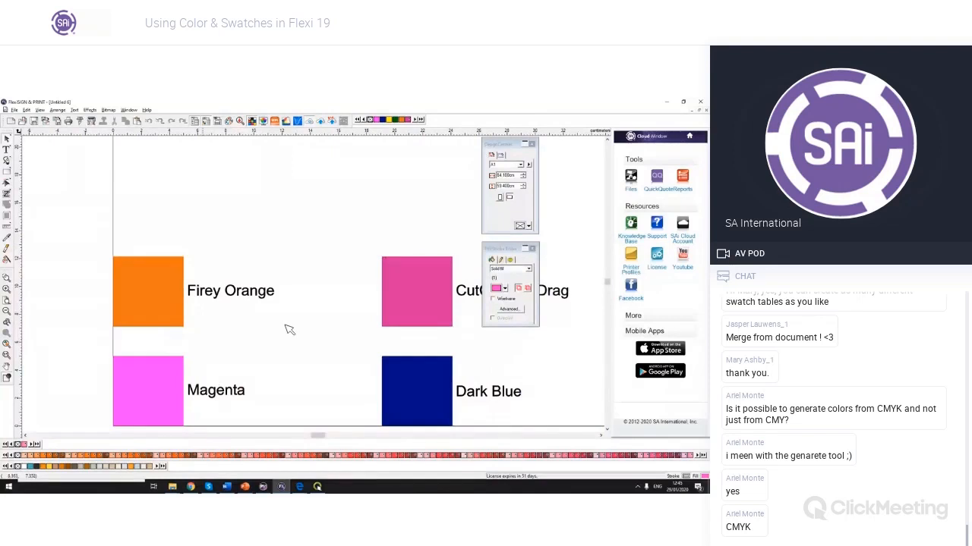
key("ctrl+a")
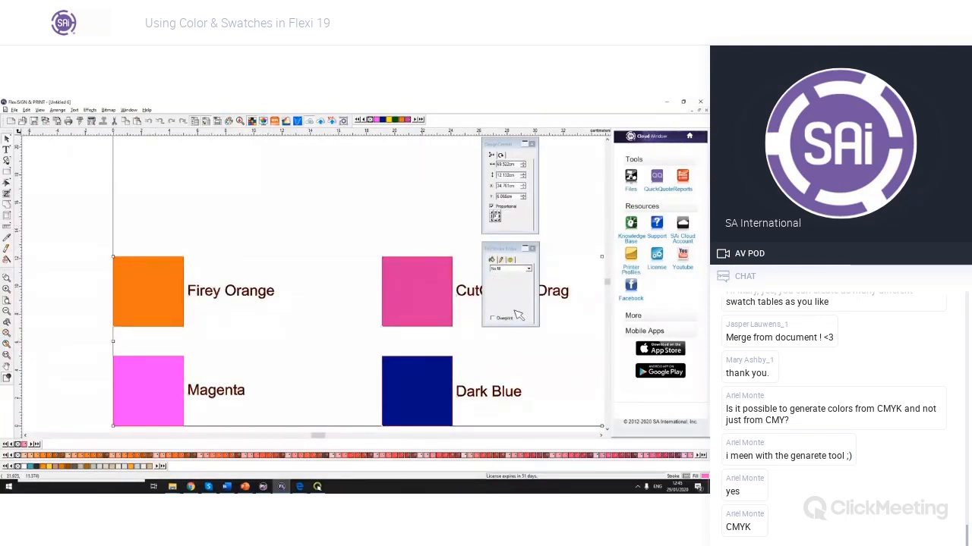
left_click(366, 247)
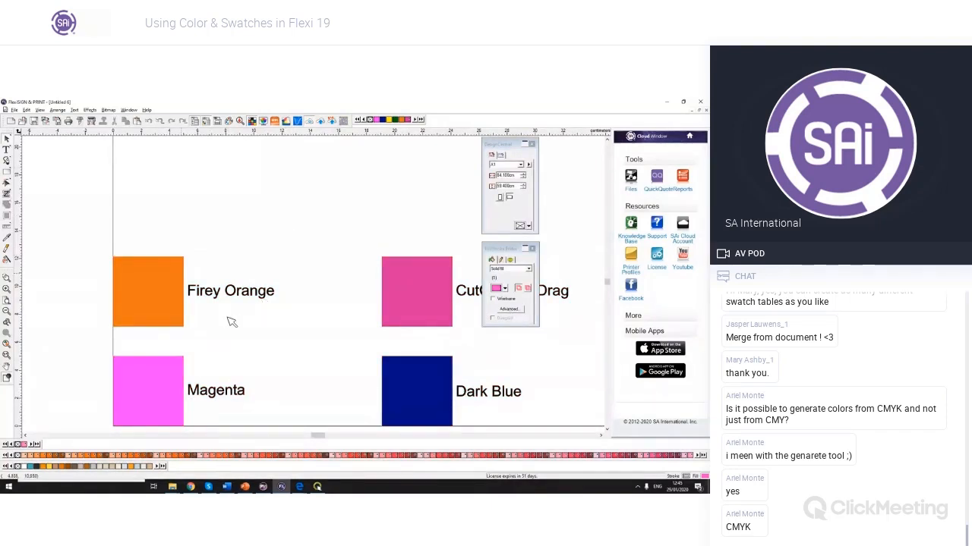
key("ctrl+a")
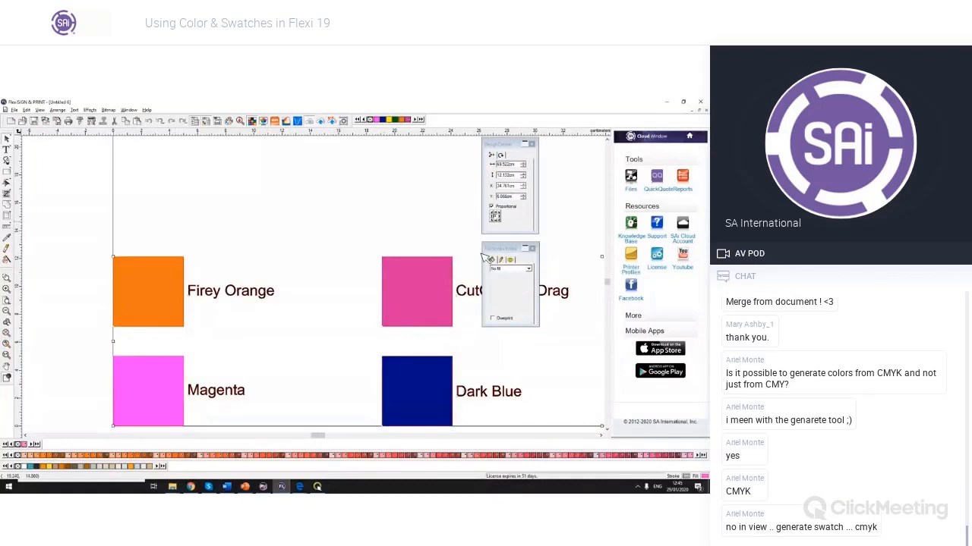
Create a CMYK swatch chart on the page with the default layout settings.
left_click(39, 110)
mouse_move(91, 252)
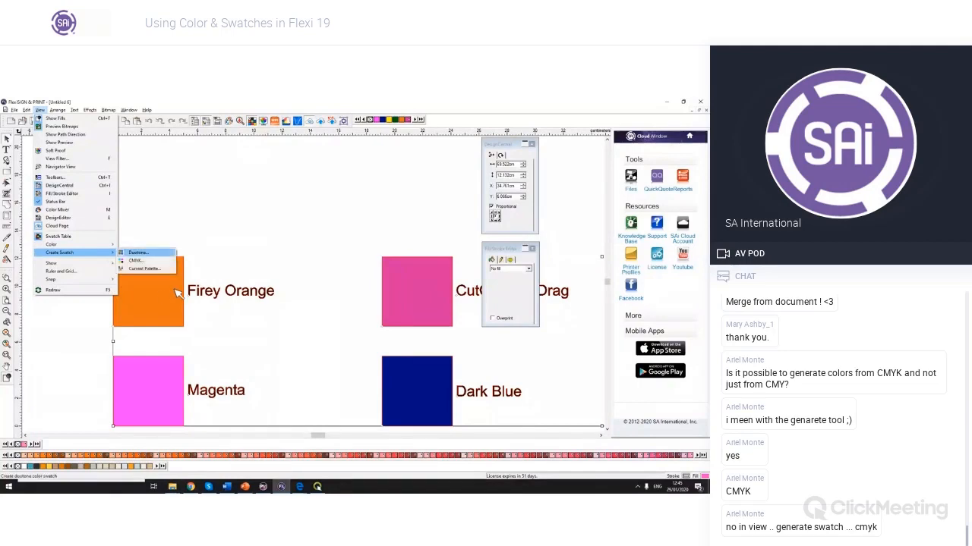
left_click(137, 261)
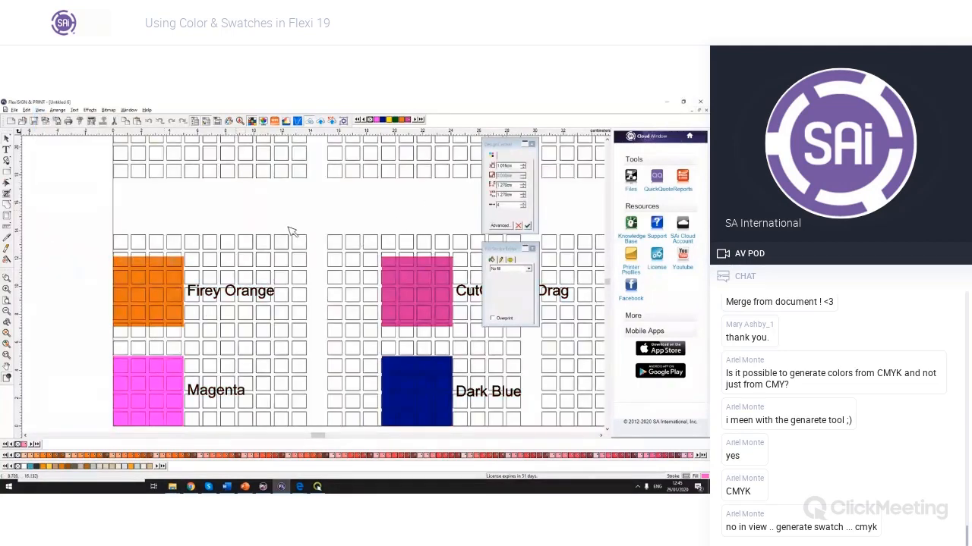
scroll(275, 211, "down", 5)
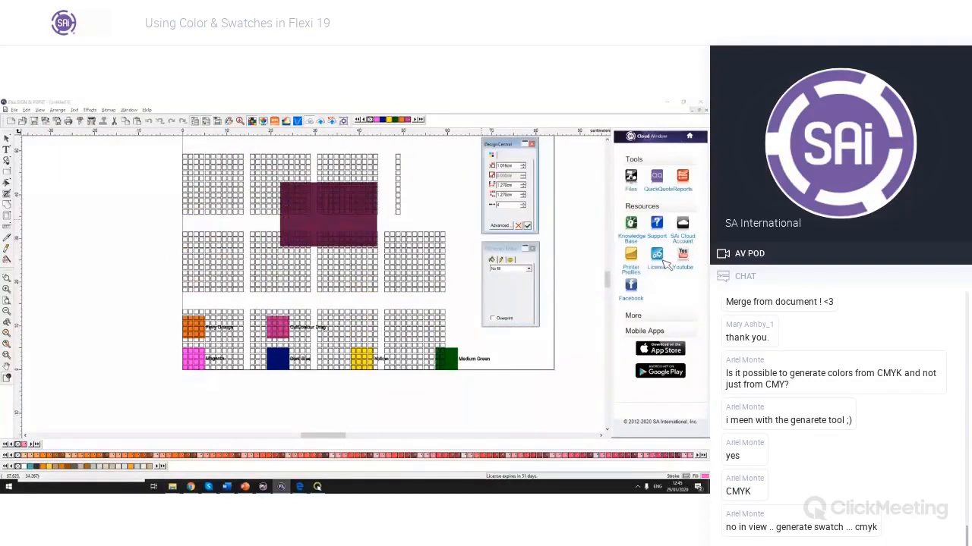
left_click(528, 226)
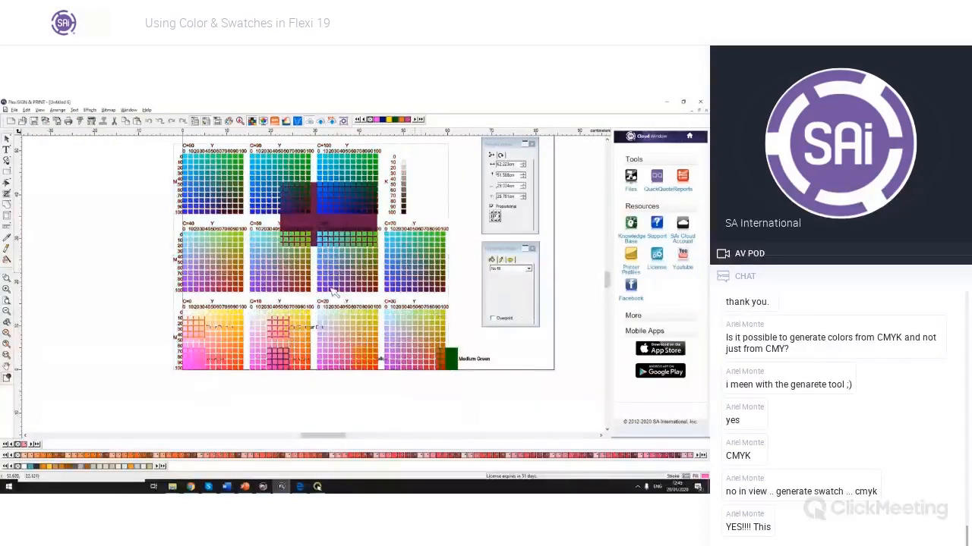
Move the CMYK swatch chart off the page to the left of the rectangle, deselect it and examine its color blocks.
left_click_drag(249, 253, 227, 232)
scroll(127, 239, "down", 2)
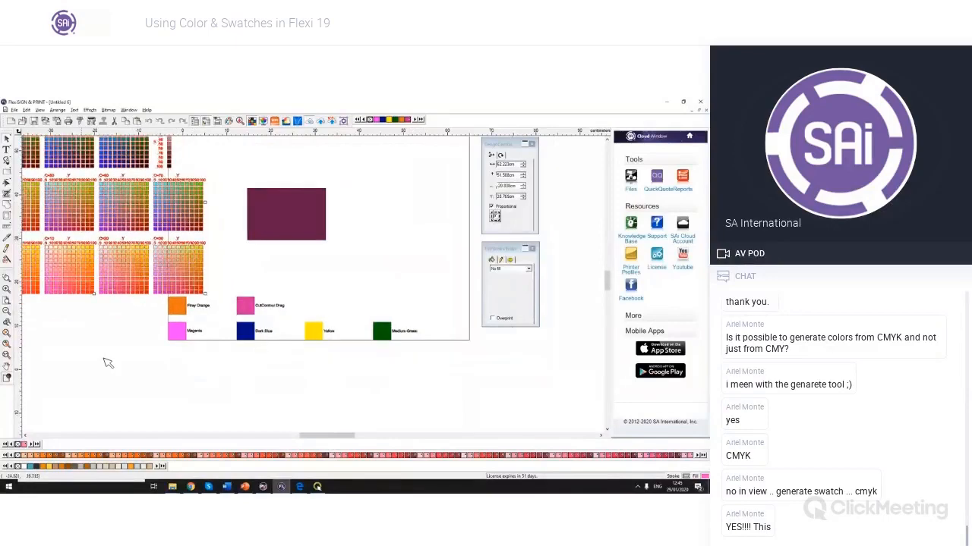
left_click(107, 361)
scroll(363, 388, "up", 4)
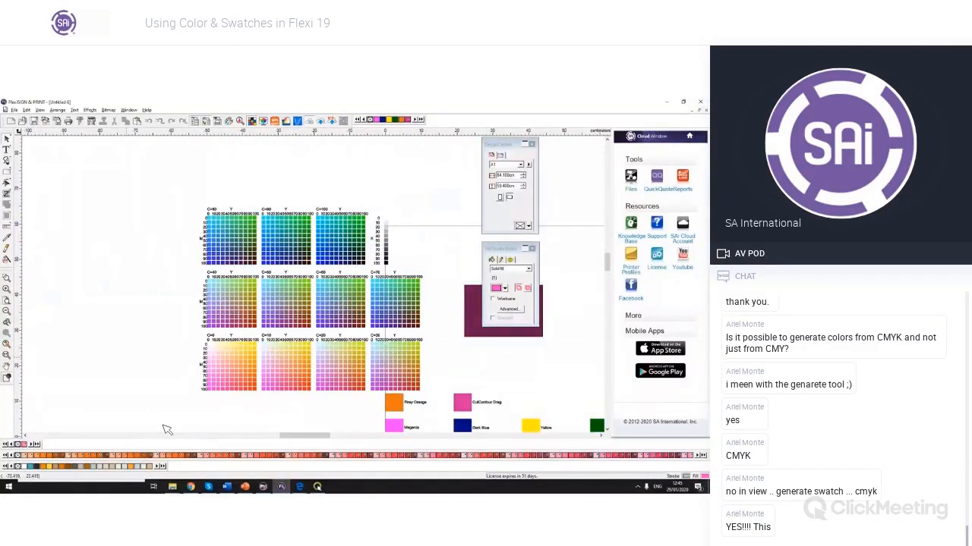
scroll(127, 389, "up", 3)
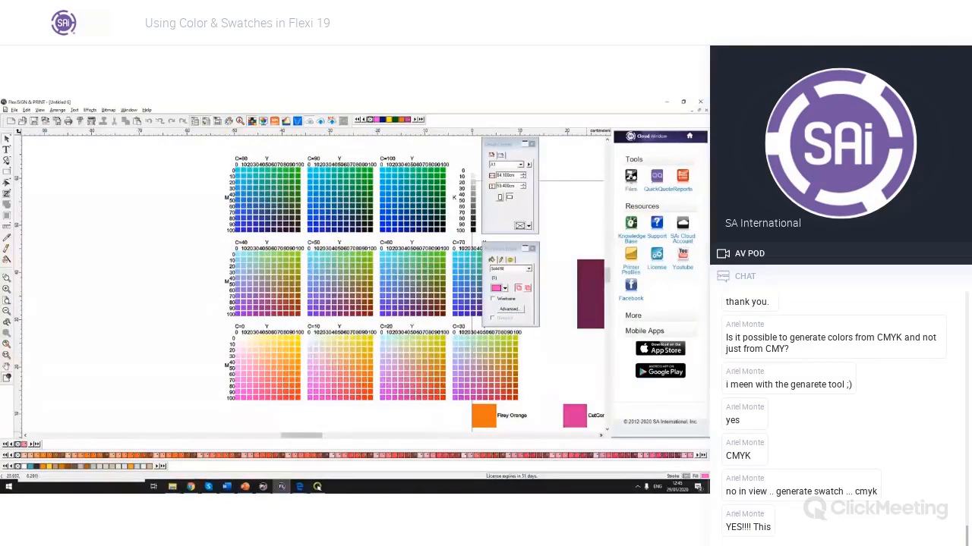
left_click(600, 436)
left_click(601, 436)
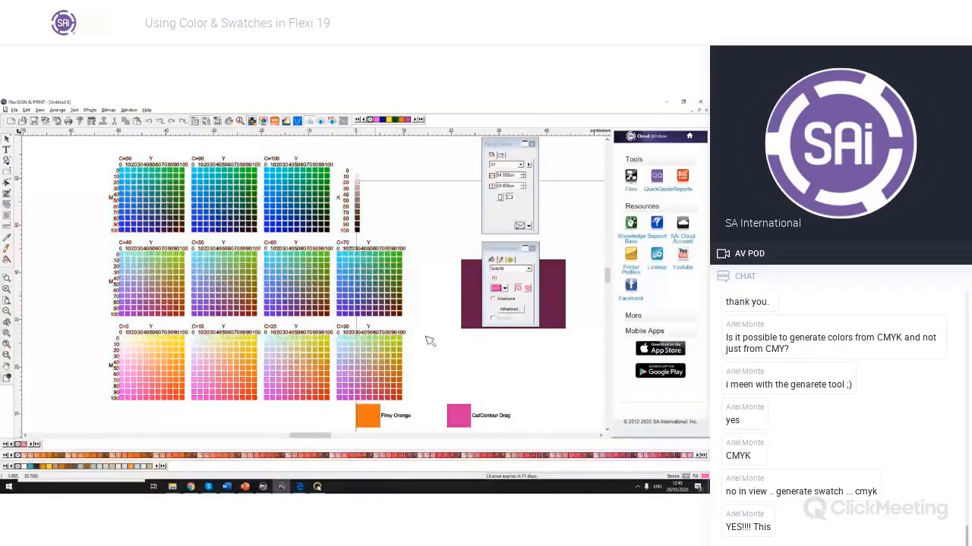
left_click(40, 110)
mouse_move(76, 252)
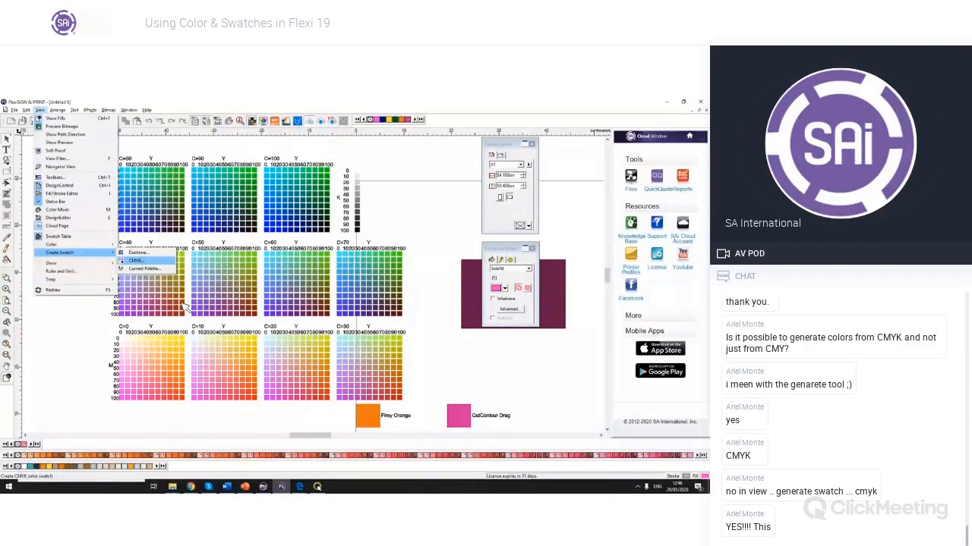
left_click(566, 444)
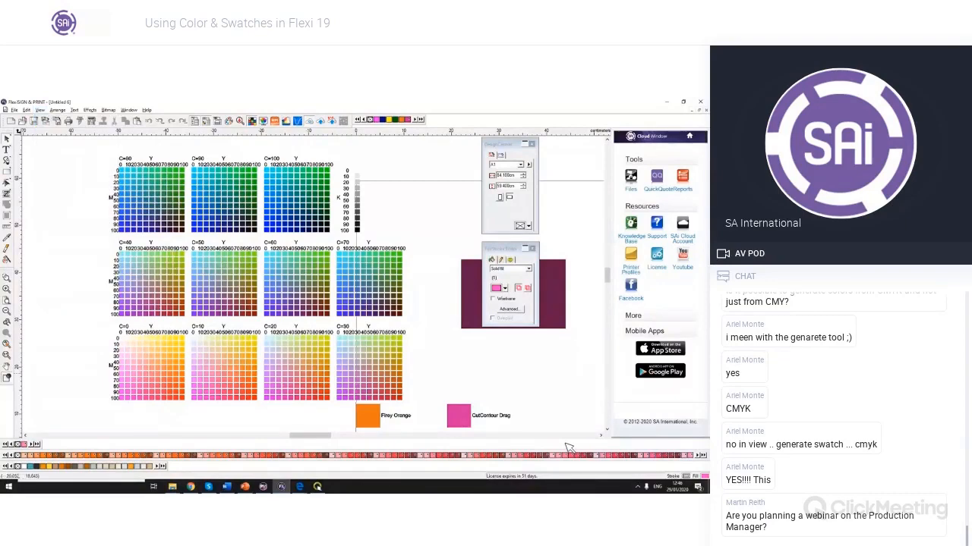
left_click(699, 434)
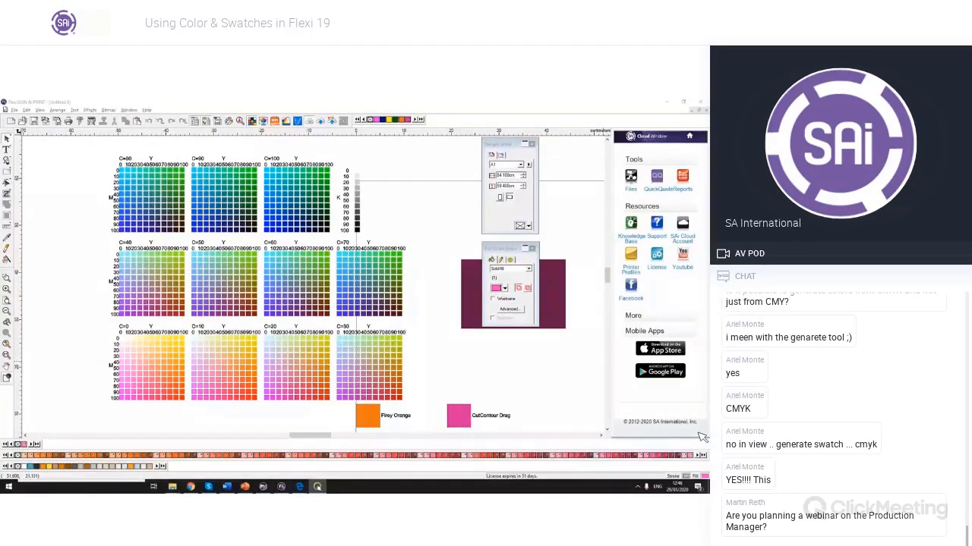
Switch to the closing presentation slide and bring up the SAi Training & Events page in the web browser.
key("alt+Tab")
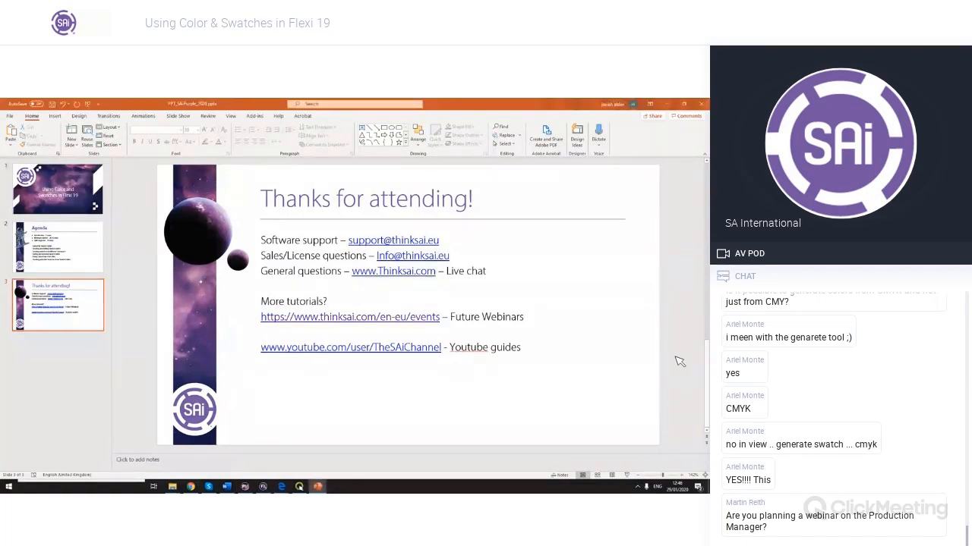
left_click_drag(493, 104, 514, 219)
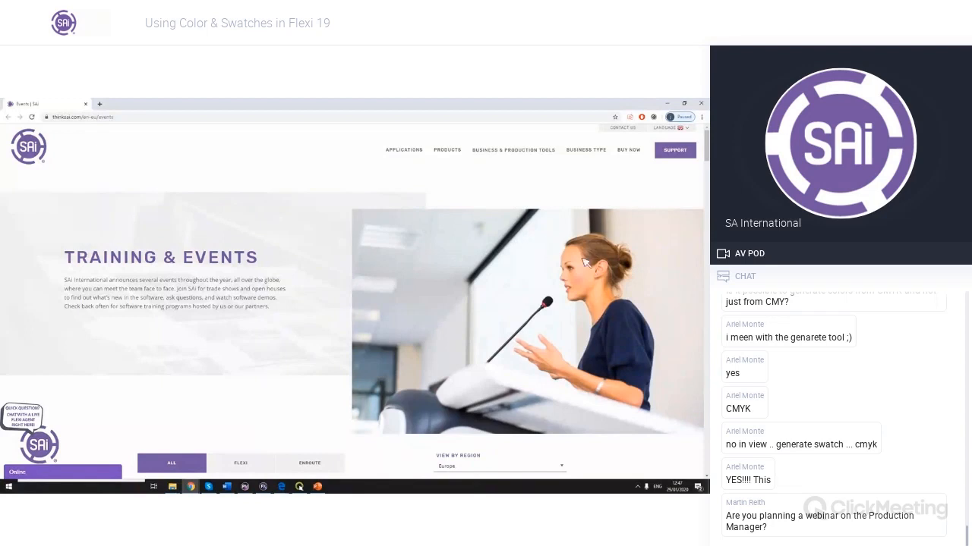
mouse_move(675, 151)
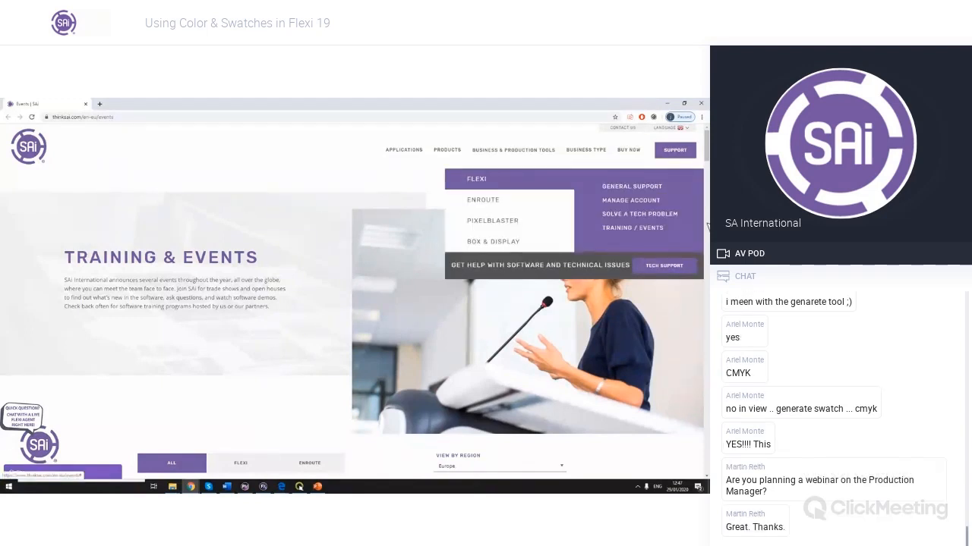
Load the thinksai.com home page and go from its support options to the Flexi training and events page.
left_click_drag(133, 117, 108, 134)
key("BackSpace")
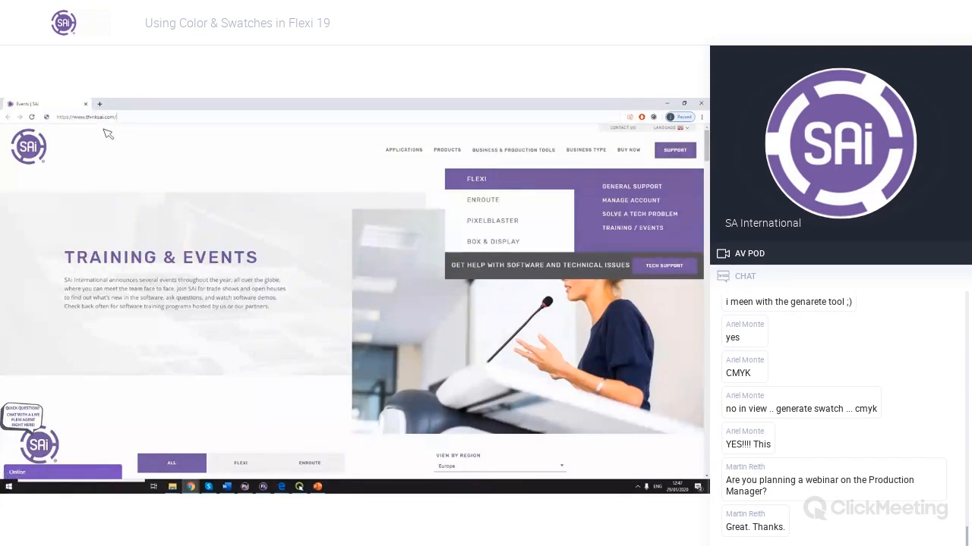
key("Return")
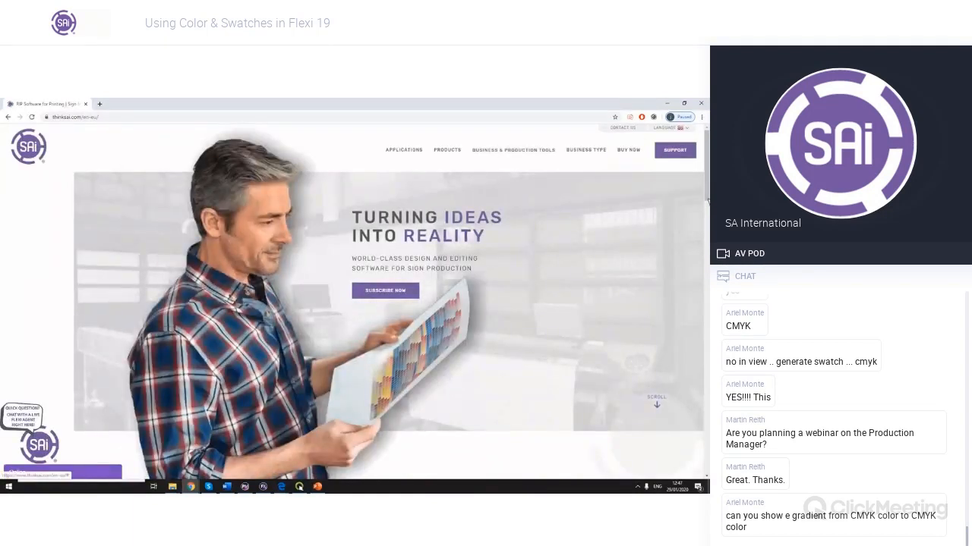
mouse_move(674, 150)
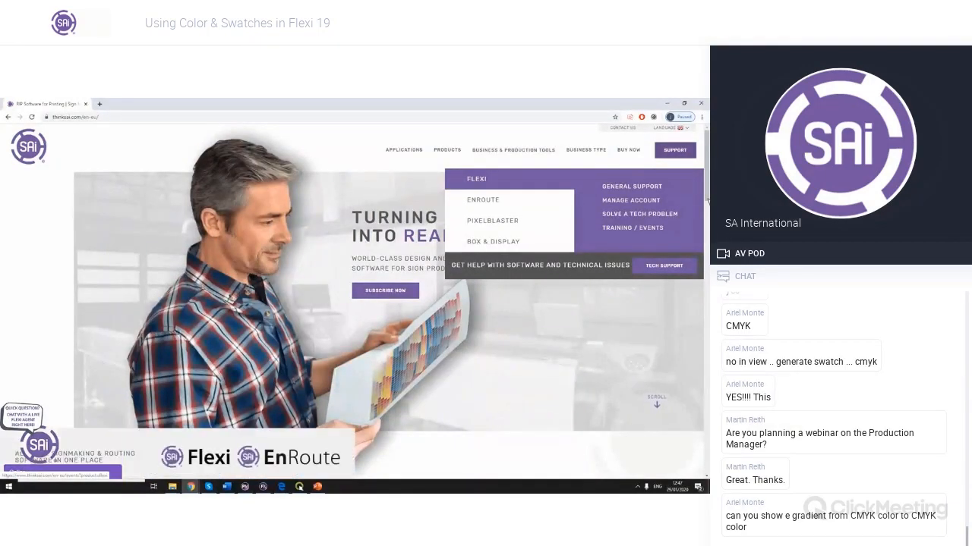
left_click(632, 228)
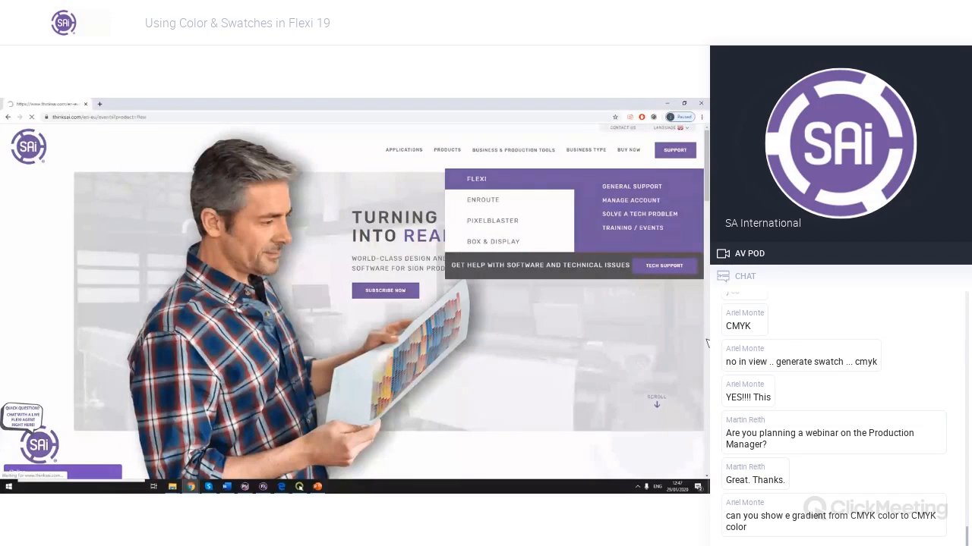
Go to the Flexi events listing and check the available regions, keeping Europe selected.
scroll(556, 333, "down", 5)
scroll(556, 334, "down", 3)
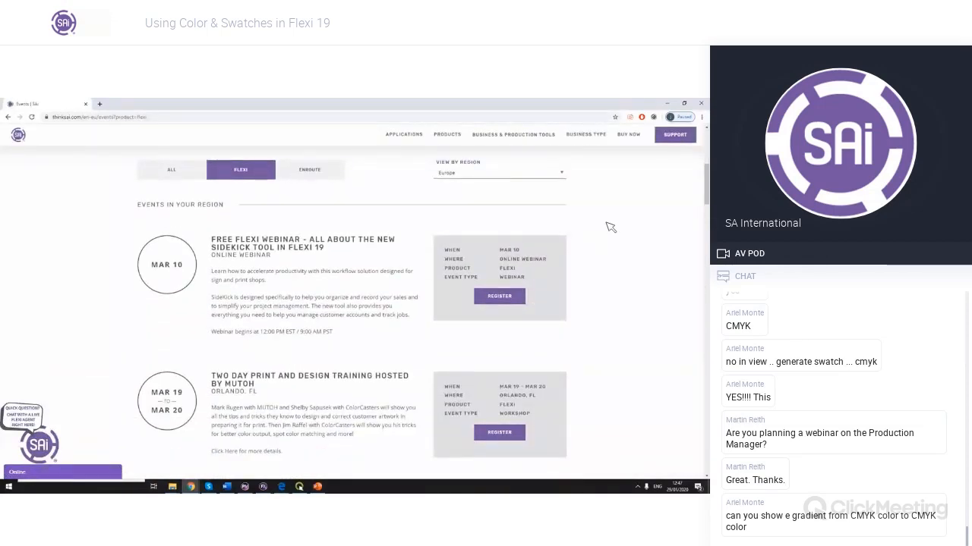
left_click(561, 173)
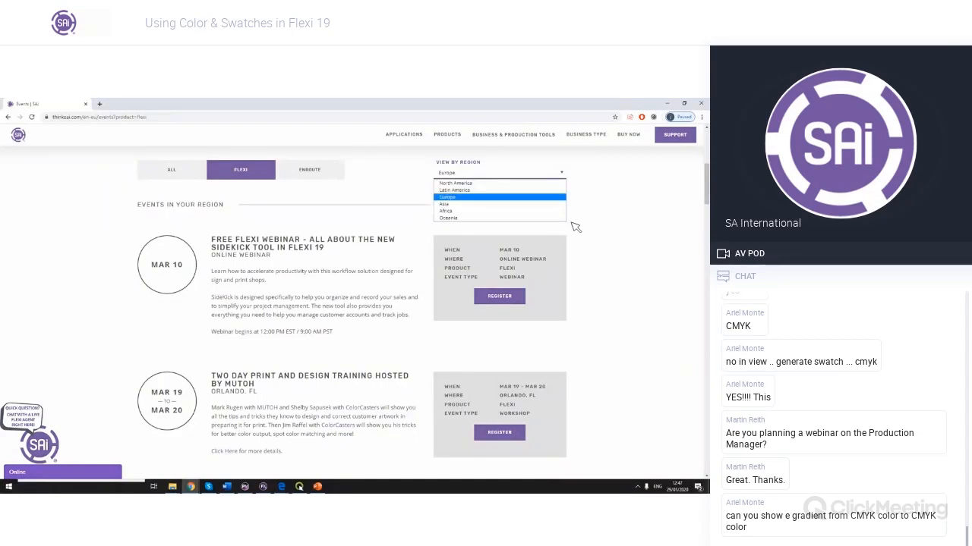
left_click(575, 226)
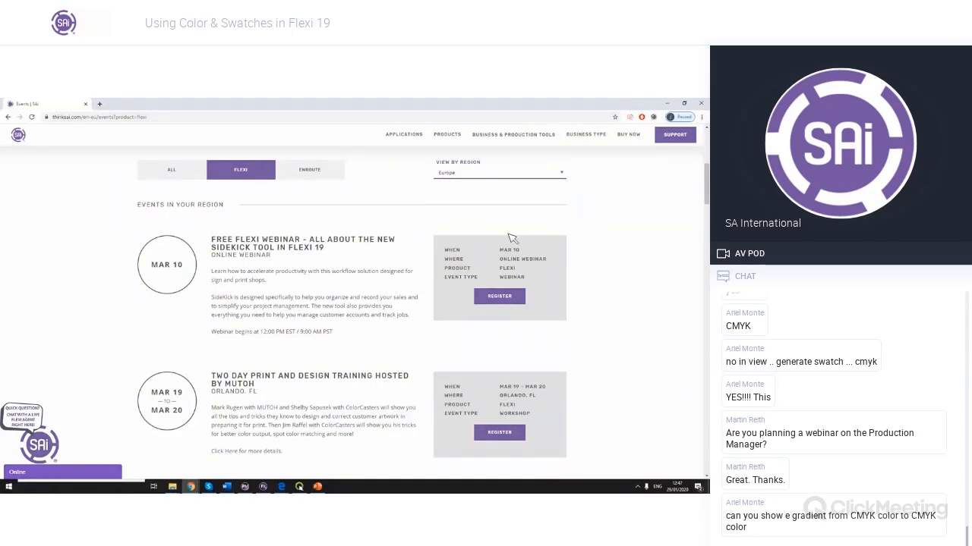
Examine the upcoming Flexi webinars, workshops and trade shows with their dates, locations and descriptions.
scroll(585, 235, "down", 4)
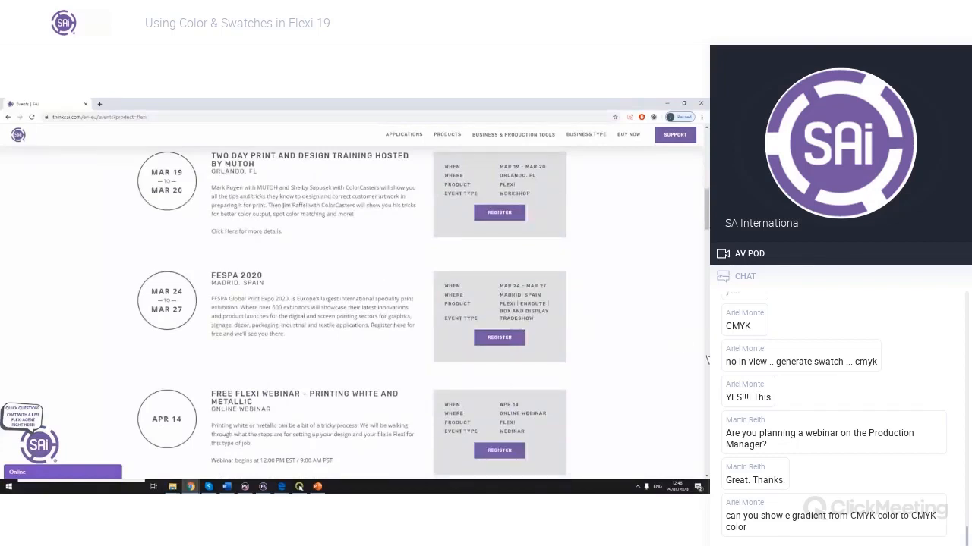
scroll(686, 319, "up", 1)
scroll(685, 320, "up", 4)
left_click_drag(644, 227, 610, 209)
left_click(635, 217)
left_click_drag(681, 209, 633, 208)
left_click(643, 210)
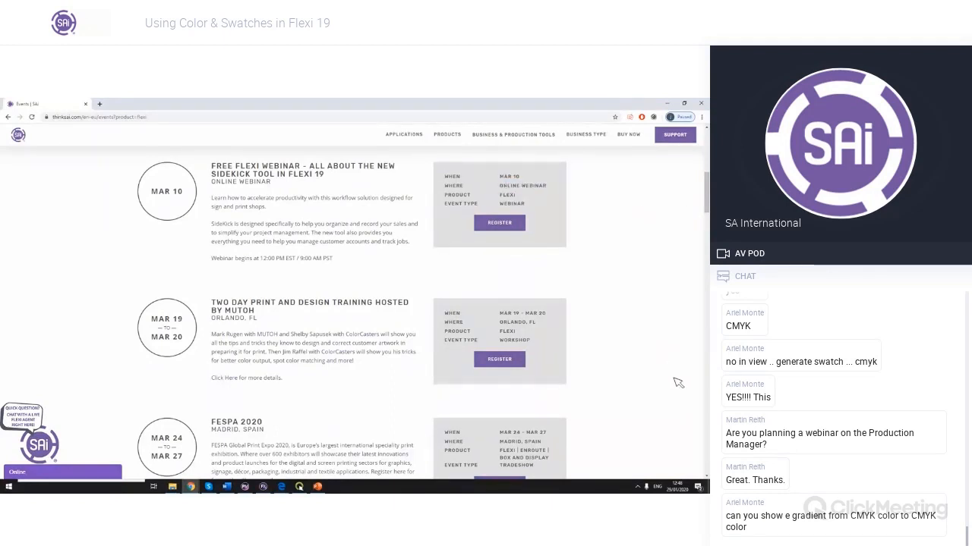
scroll(661, 384, "down", 3)
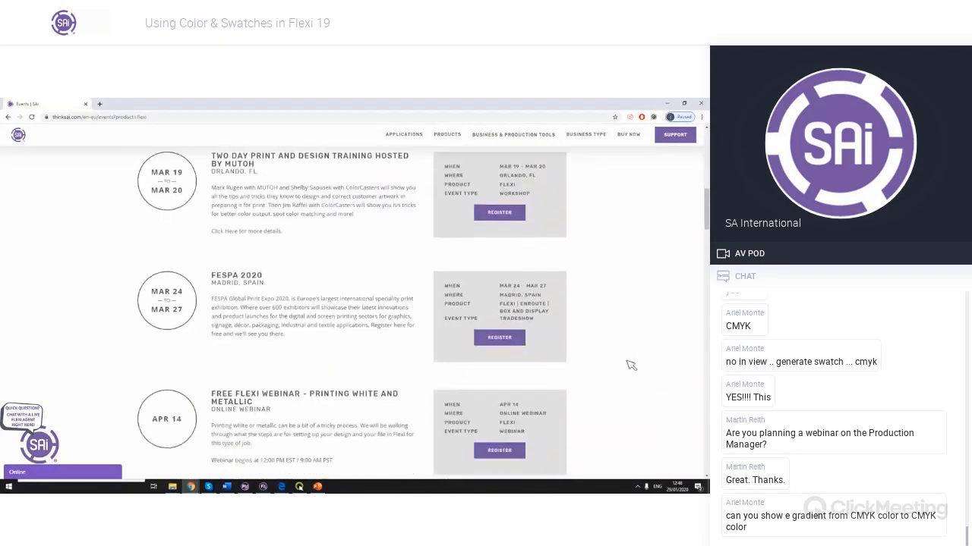
left_click_drag(665, 373, 631, 346)
left_click(666, 373)
left_click_drag(371, 387, 269, 303)
left_click(337, 378)
scroll(440, 470, "down", 1)
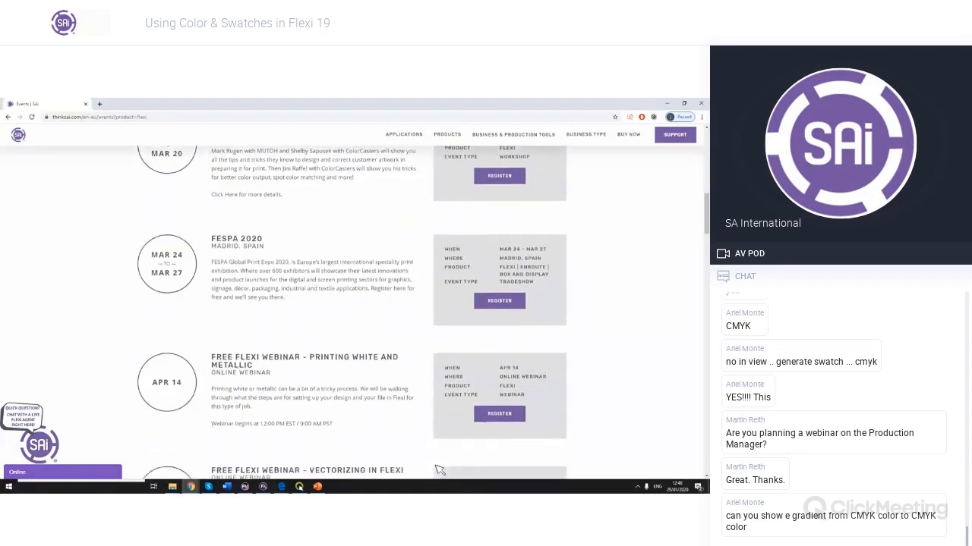
scroll(439, 471, "down", 2)
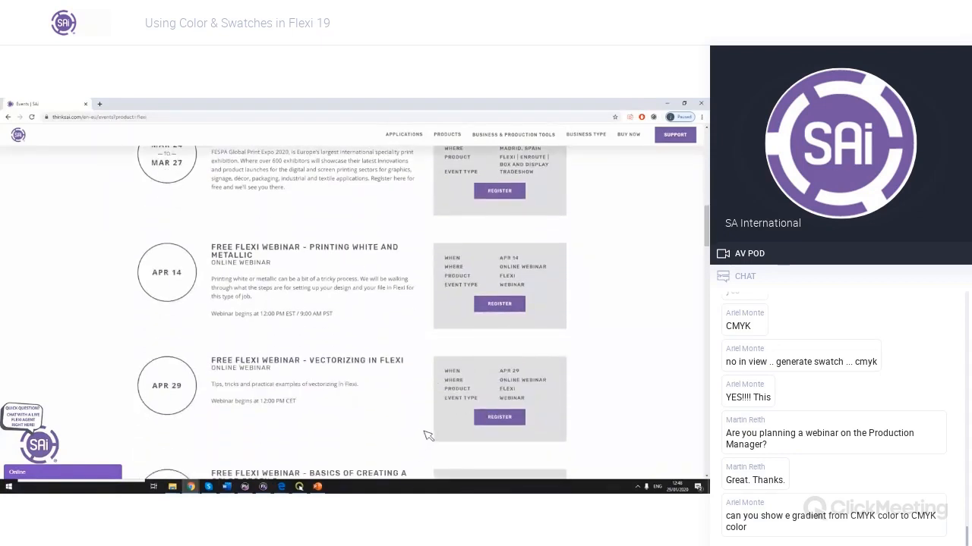
scroll(427, 436, "down", 1)
scroll(406, 391, "up", 3)
scroll(425, 363, "up", 5)
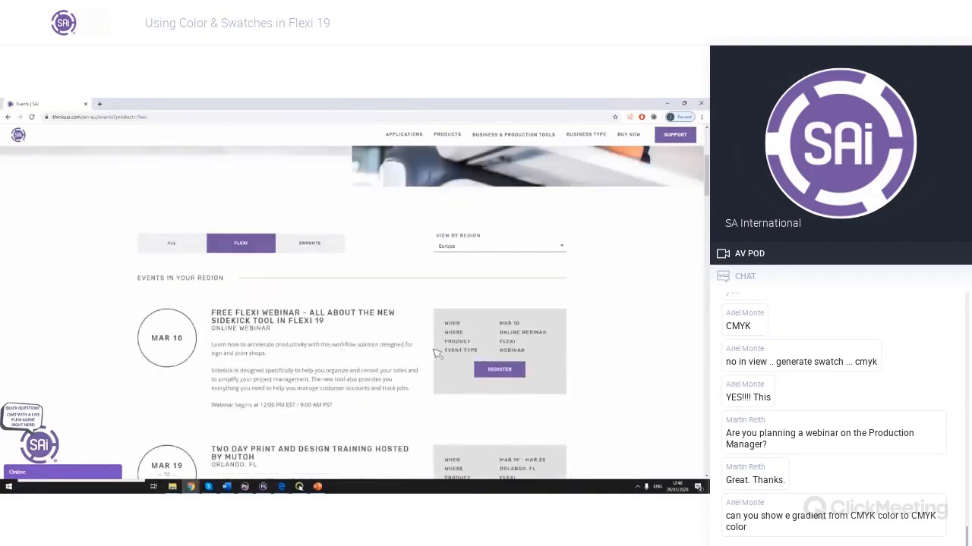
scroll(342, 334, "down", 5)
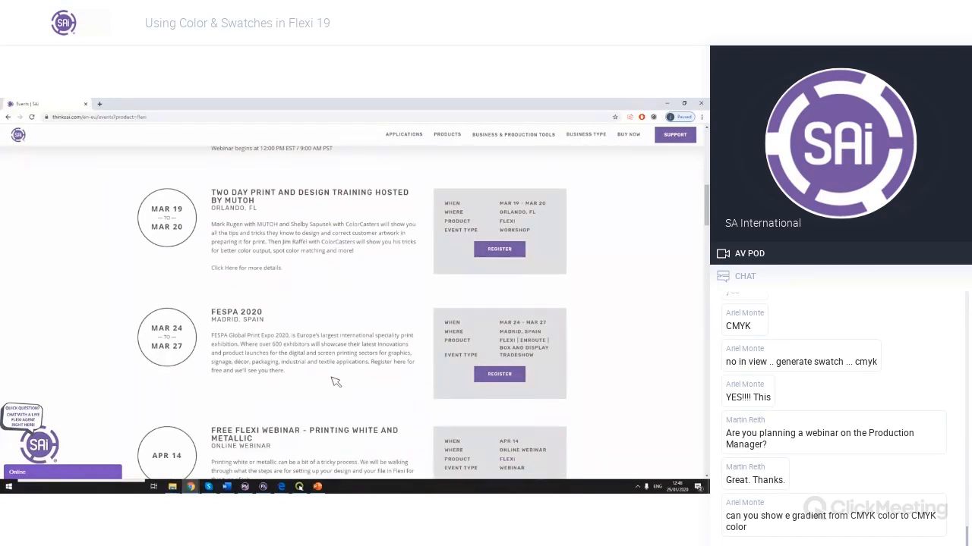
Switch the events region filter to North America and back to Europe to reload the list.
scroll(342, 350, "up", 4)
left_click(561, 173)
key("Return")
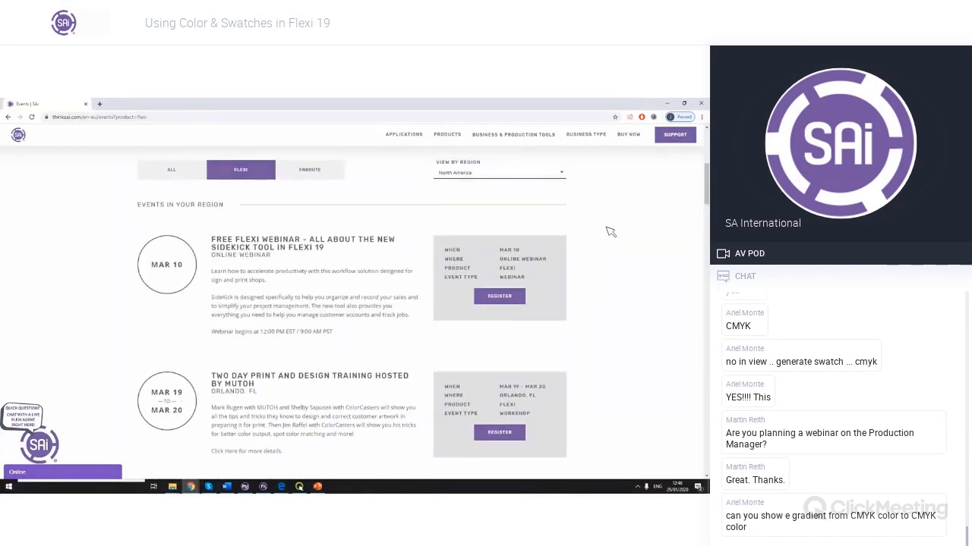
left_click(560, 173)
left_click(545, 197)
scroll(393, 311, "down", 1)
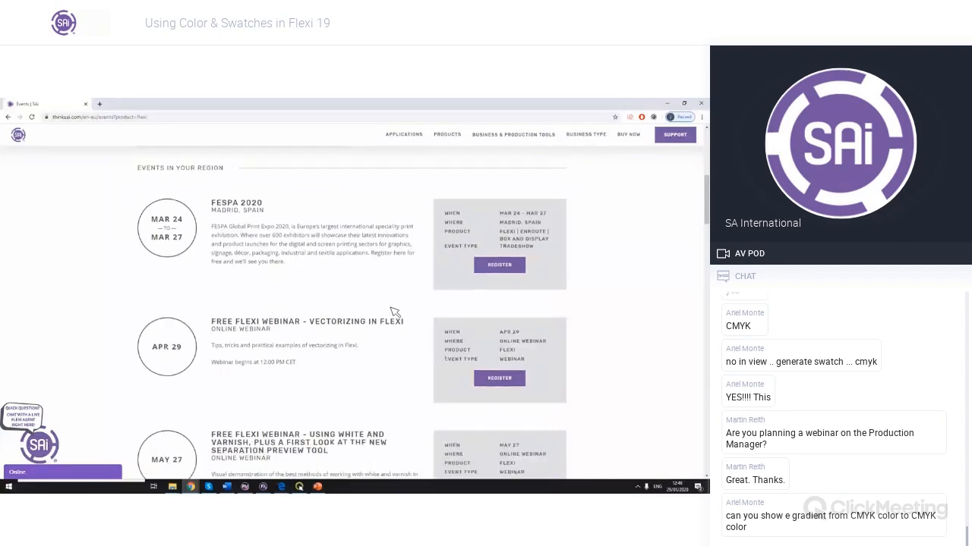
Highlight the text of the April 29 Vectorizing in Flexi webinar entry and clear the selection.
left_click_drag(297, 363, 211, 319)
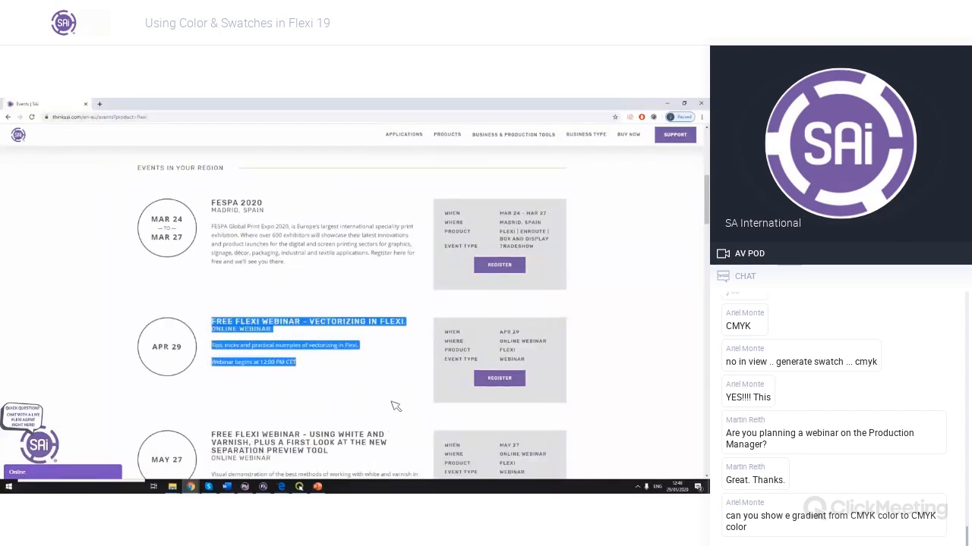
left_click(455, 394)
left_click_drag(397, 381, 296, 378)
left_click(371, 379)
left_click_drag(377, 378, 384, 375)
triple_click(384, 375)
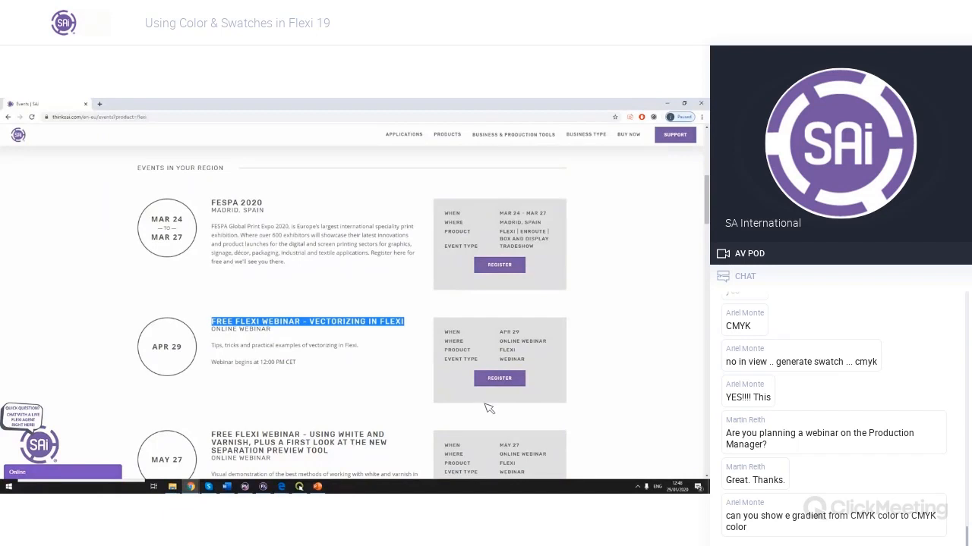
left_click_drag(647, 389, 629, 388)
left_click(657, 401)
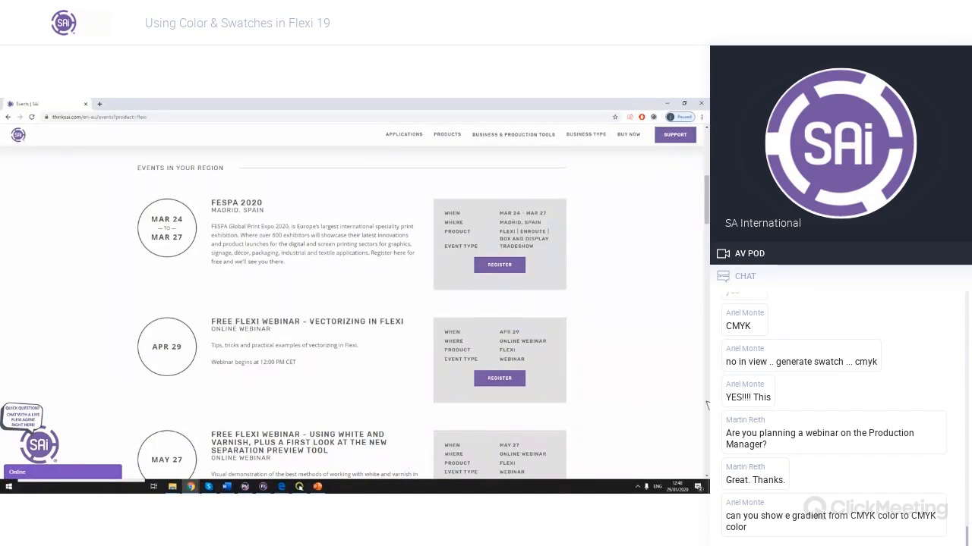
Switch back to Flexi and create a new blank document.
key("alt+Tab")
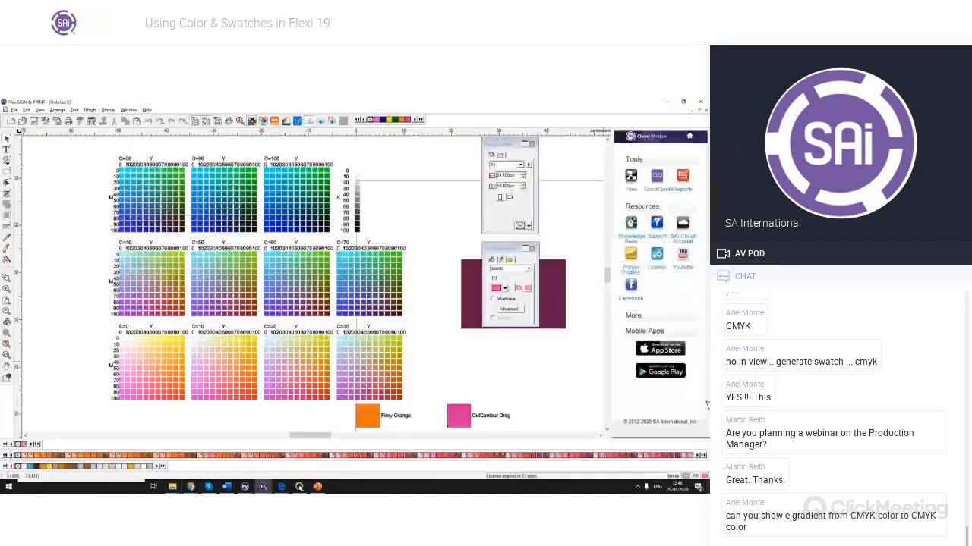
scroll(295, 213, "up", 3)
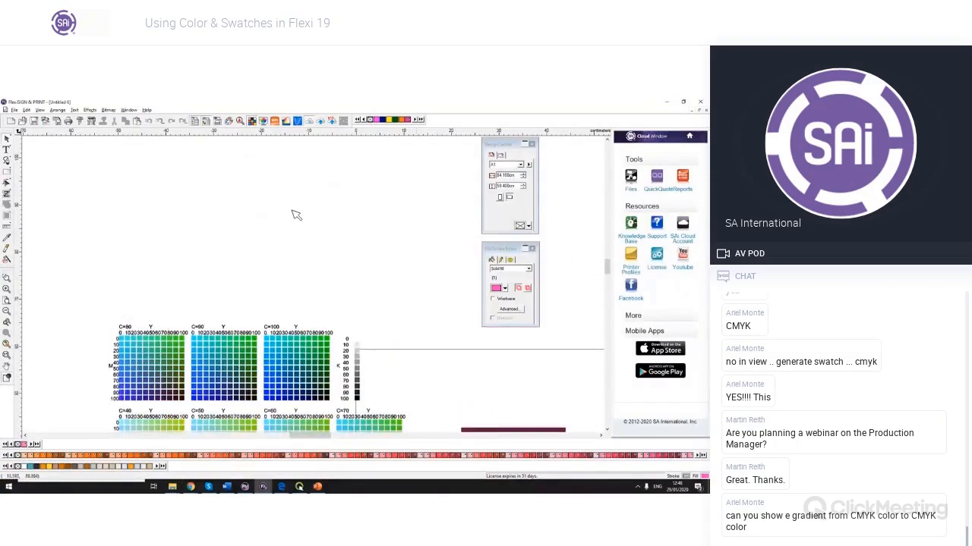
left_click(11, 120)
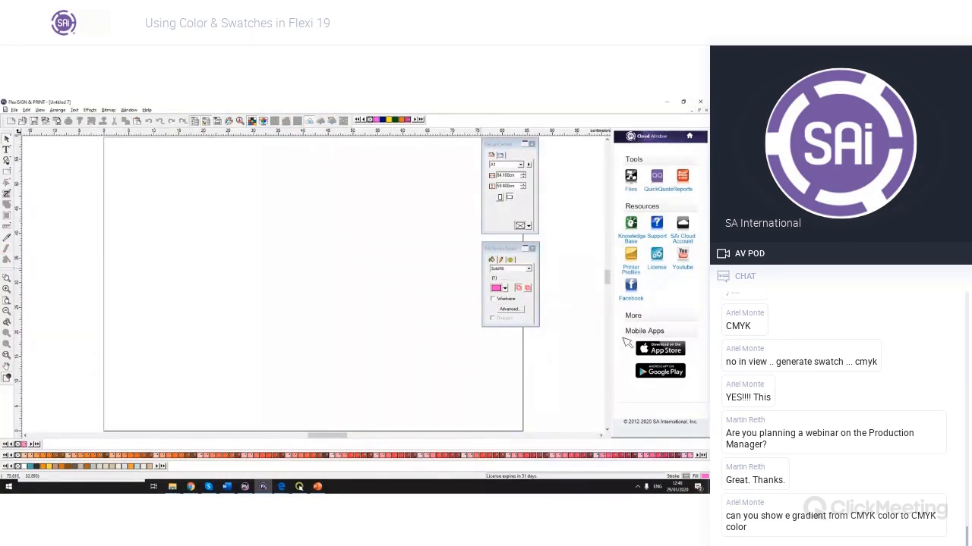
Choose a gradient fill and draw a rectangle about 39 by 23 cm in the middle of the page.
left_click(507, 269)
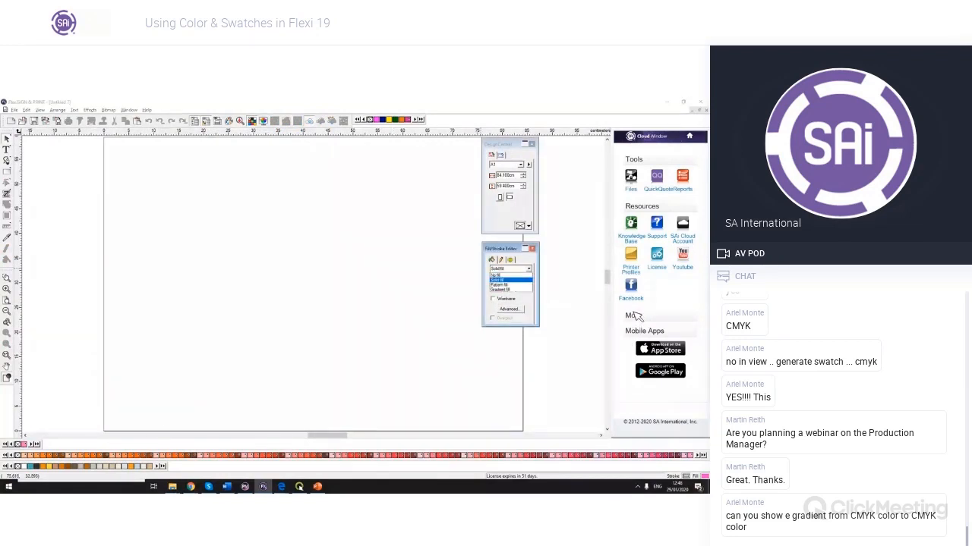
left_click(508, 288)
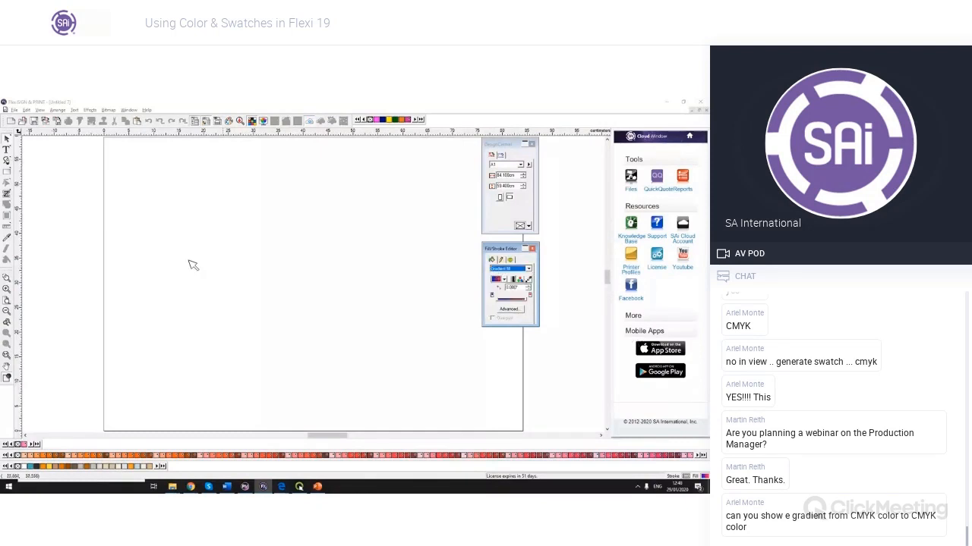
left_click(16, 196)
left_click_drag(386, 329, 410, 336)
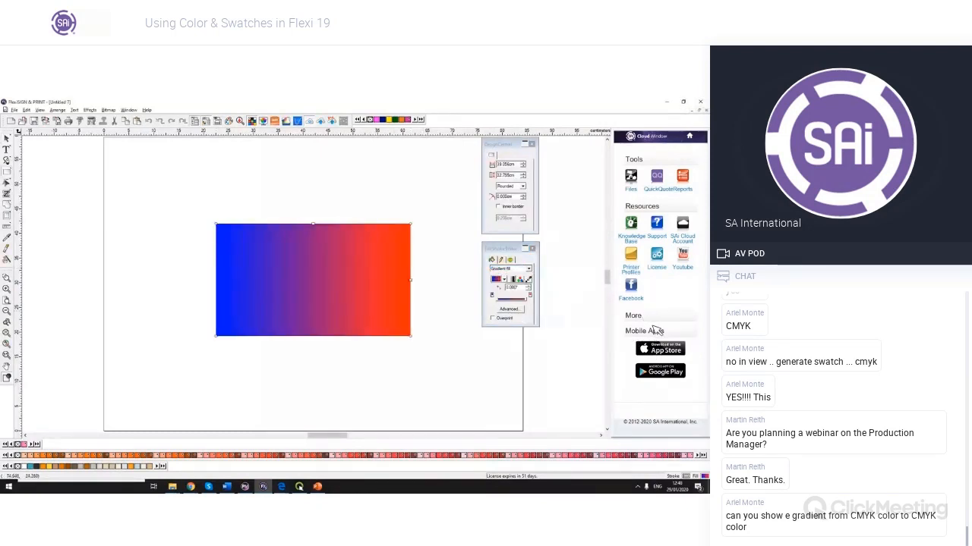
Open the rectangle's advanced gradient settings and set the starting color to Magenta.
left_click(510, 309)
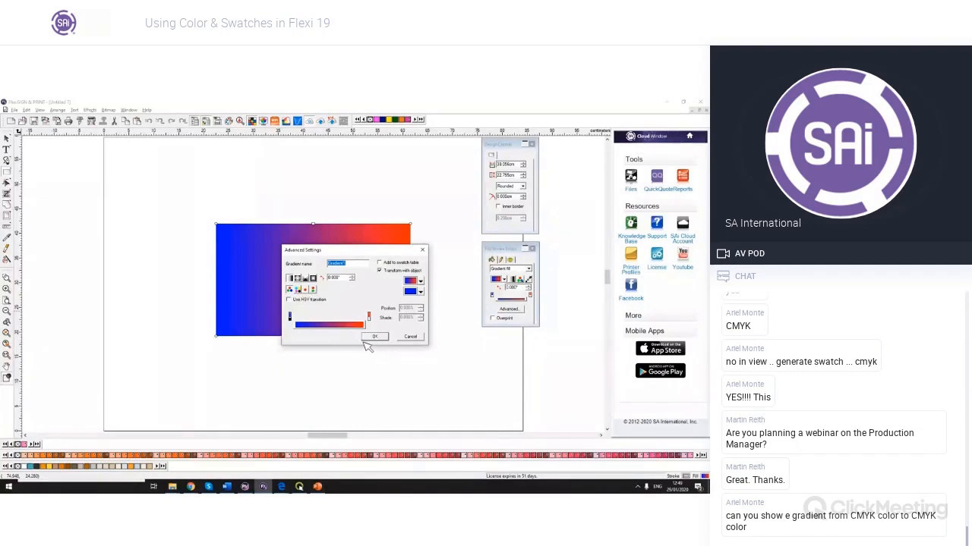
left_click(289, 300)
left_click(305, 300)
left_click(421, 292)
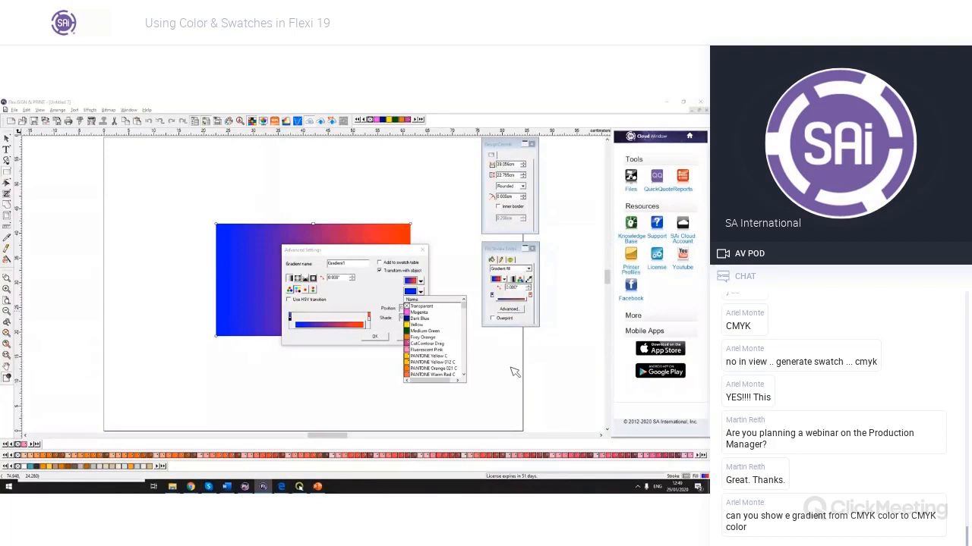
left_click(419, 312)
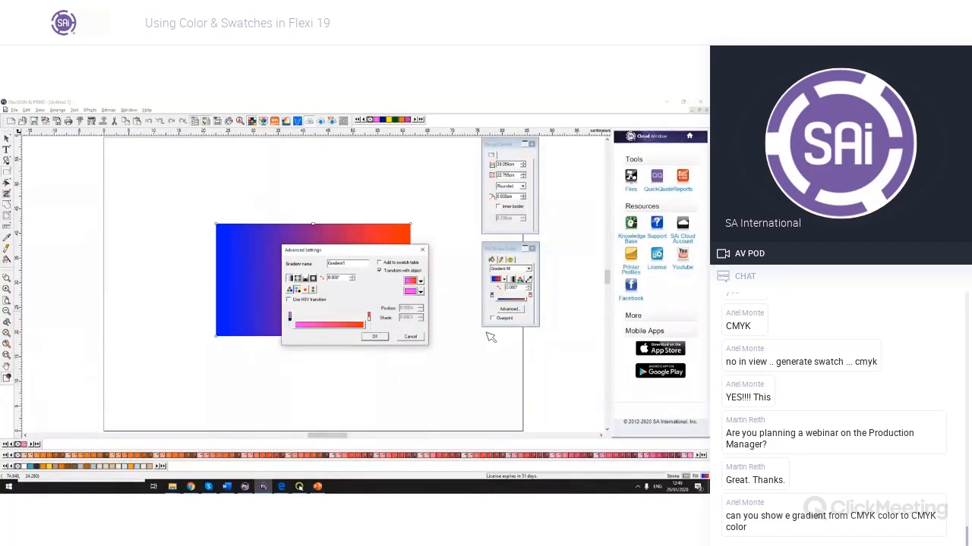
Set the gradient's end color to Yellow, keeping its end marker selected.
left_click(369, 317)
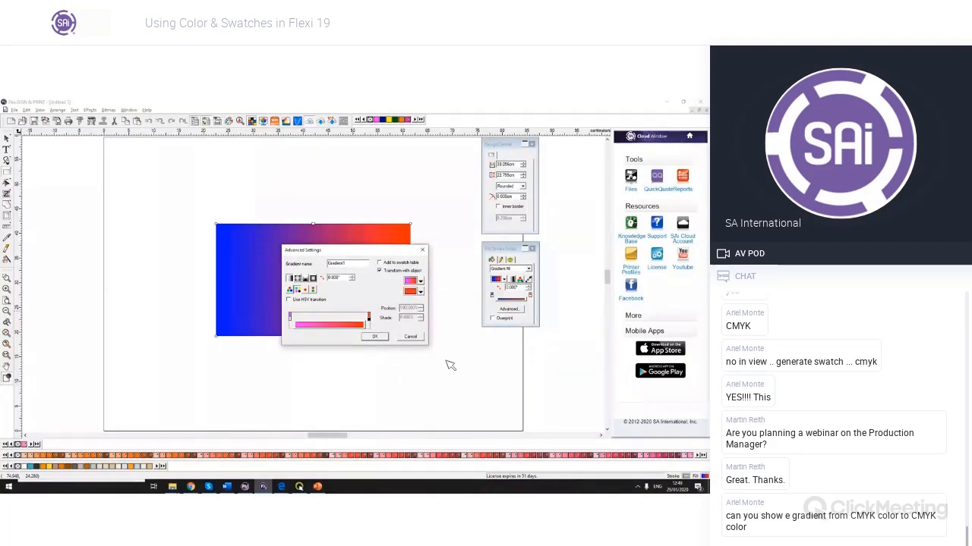
left_click(420, 292)
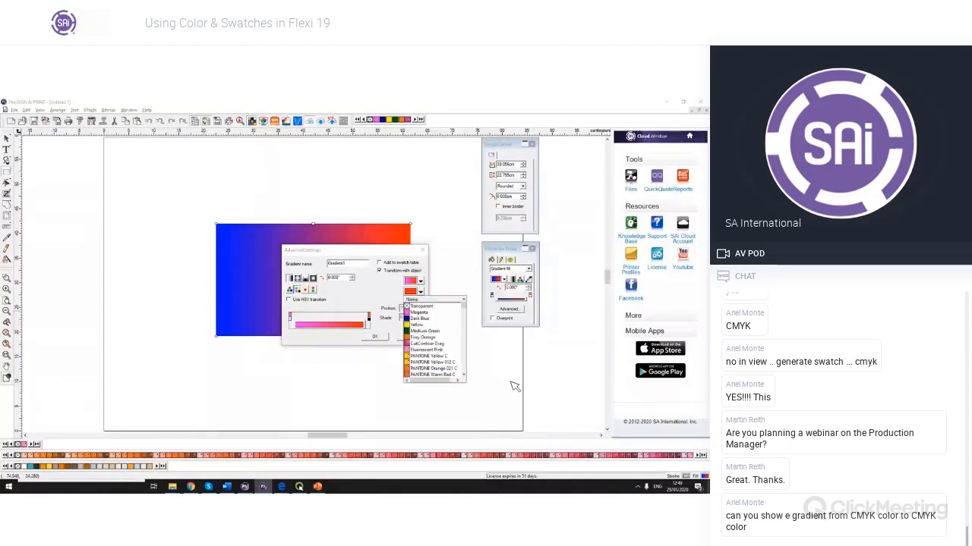
left_click(416, 325)
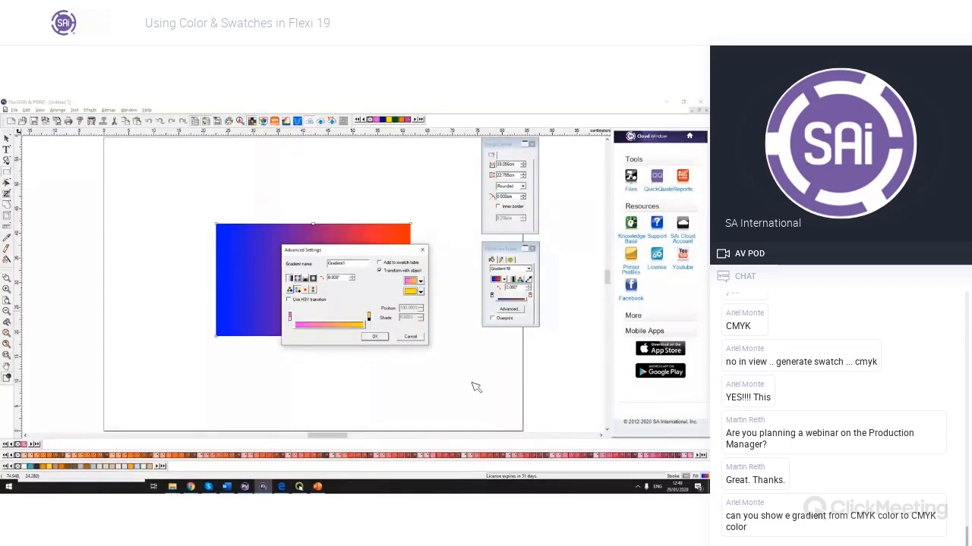
left_click(371, 325)
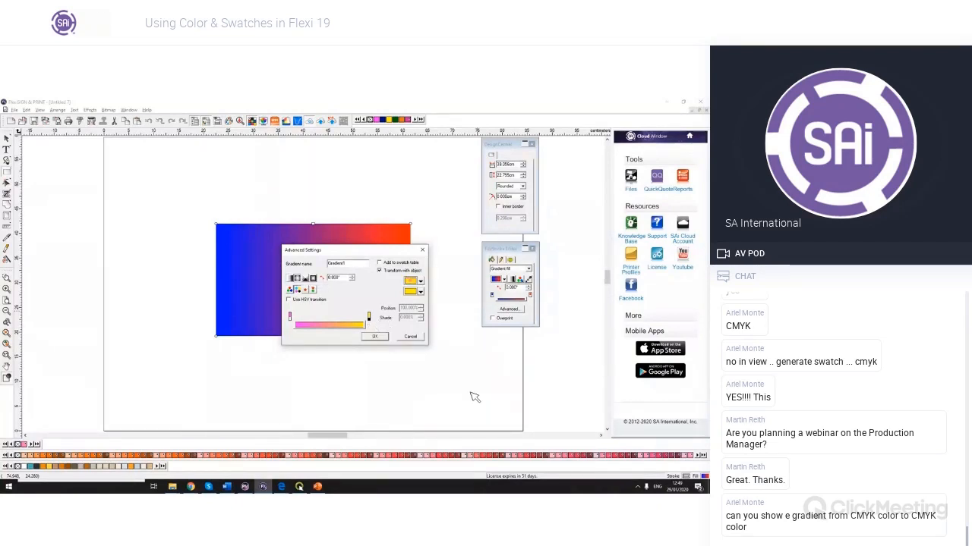